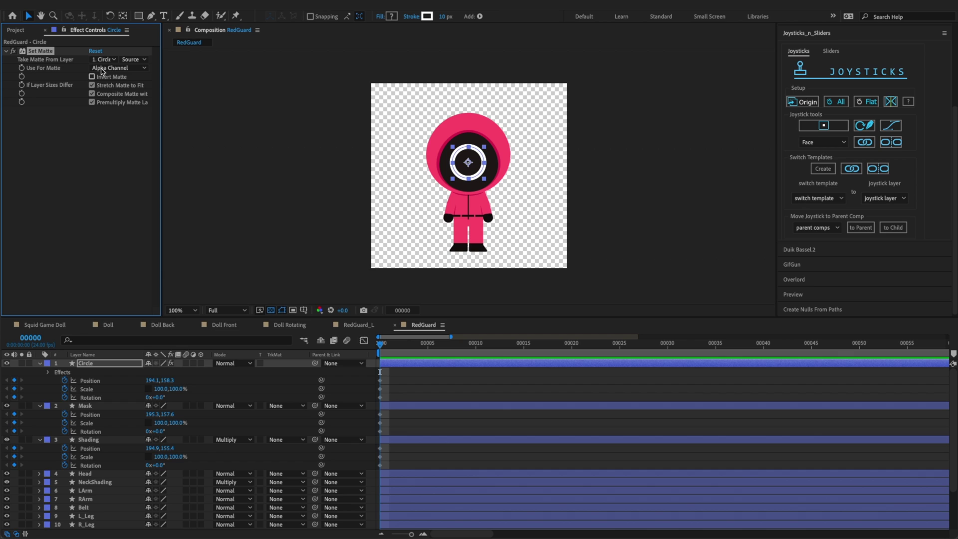
Take the Circle layer's Set Matte from the Head layer and test the matte by temporarily moving the circle past the head's edge
click(98, 60)
click(98, 118)
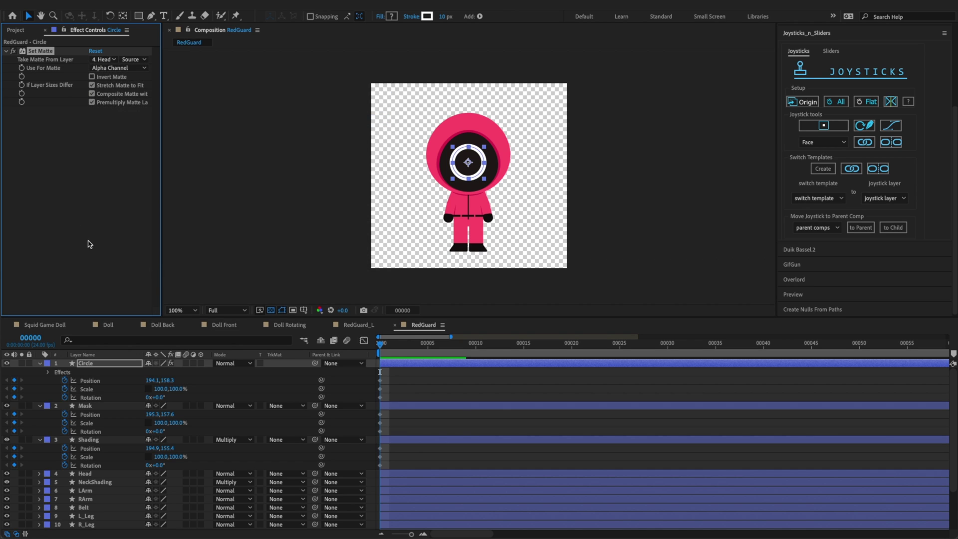
drag(475, 181, 444, 197)
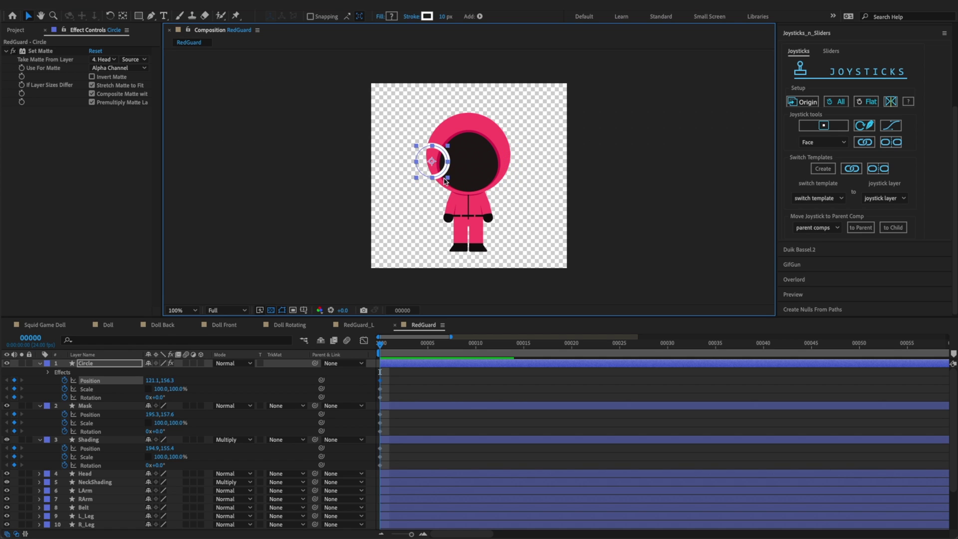
key(super+z)
click(33, 104)
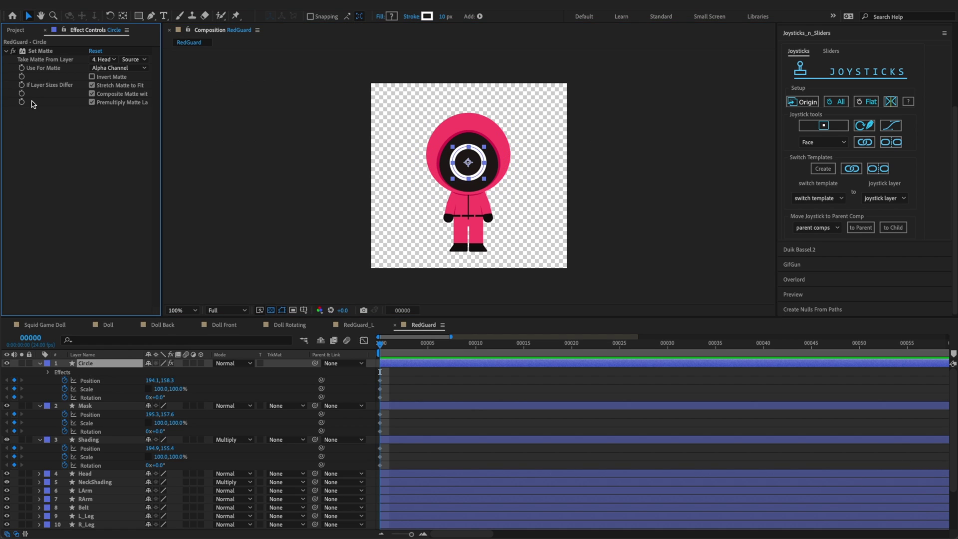
Copy the Circle layer's Set Matte effect to the Mask and Shading layers and save the project
click(40, 51)
key(super+c)
click(85, 405)
key(super+v)
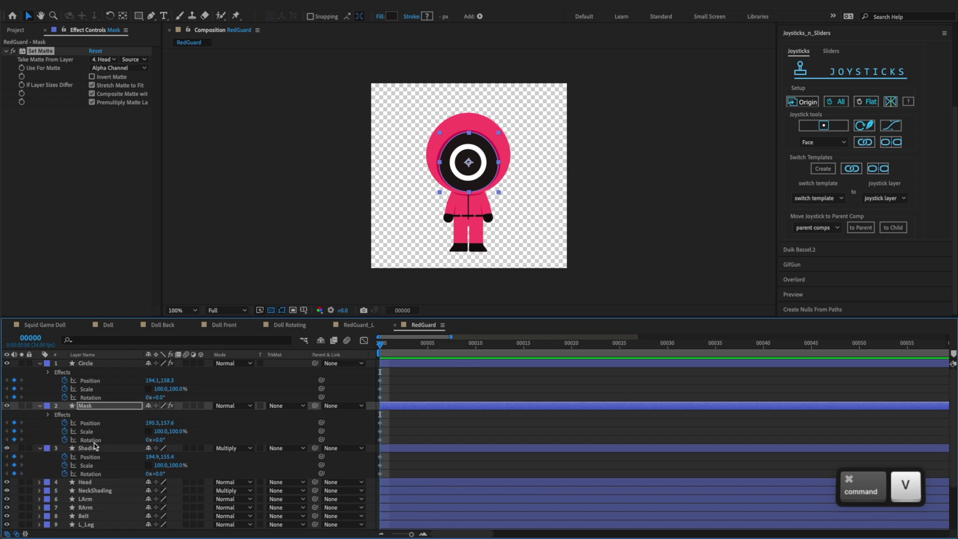
click(92, 448)
key(super+v)
key(super+s)
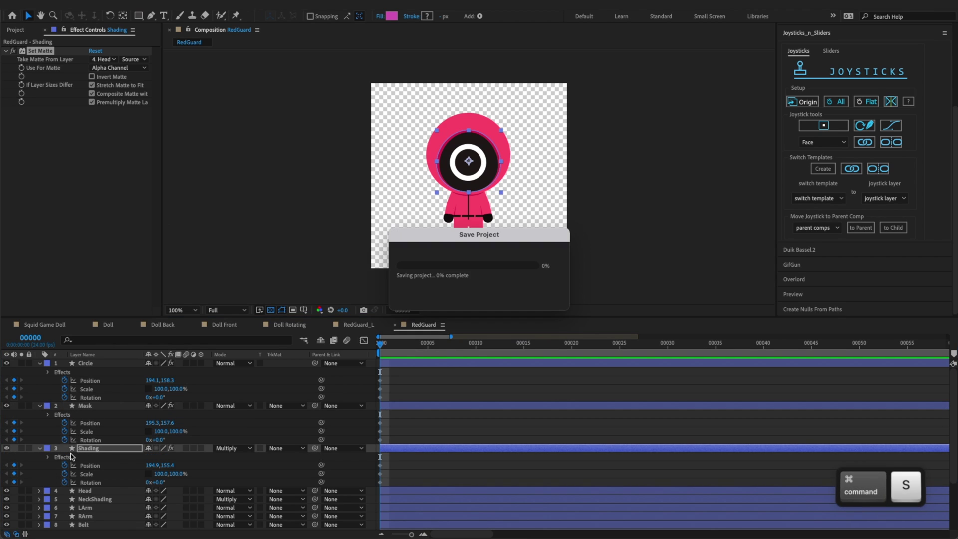
click(456, 386)
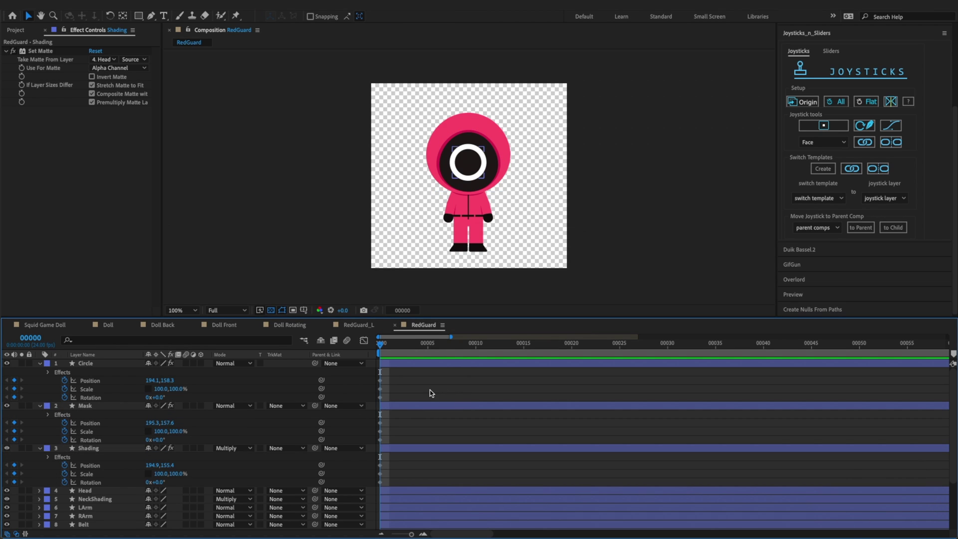
At frame 1, keyframe the origin pose for the Position, Scale and Rotation of the Circle, Mask and Shading layers
key(alt+x)
click(101, 381)
click(101, 389)
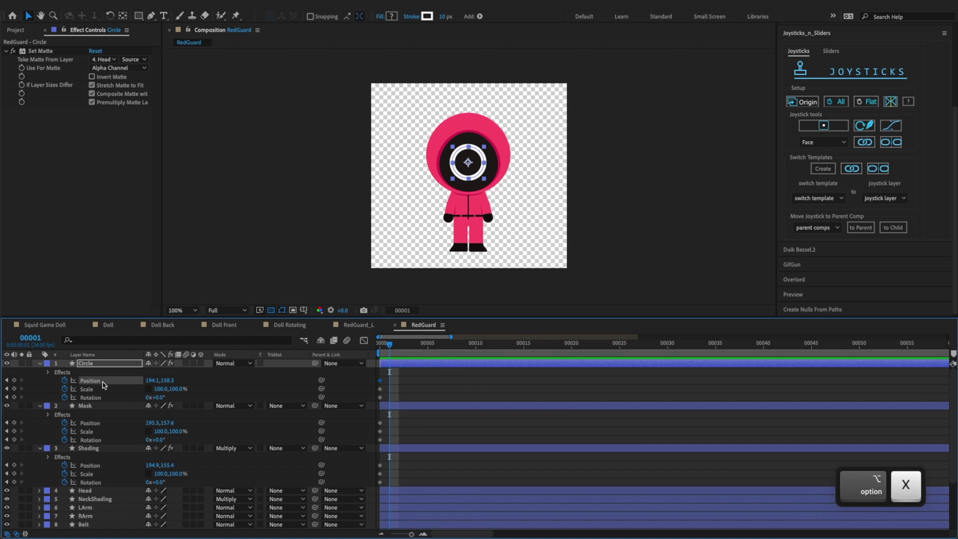
super+click(98, 397)
super+click(101, 423)
super+click(100, 431)
super+click(100, 439)
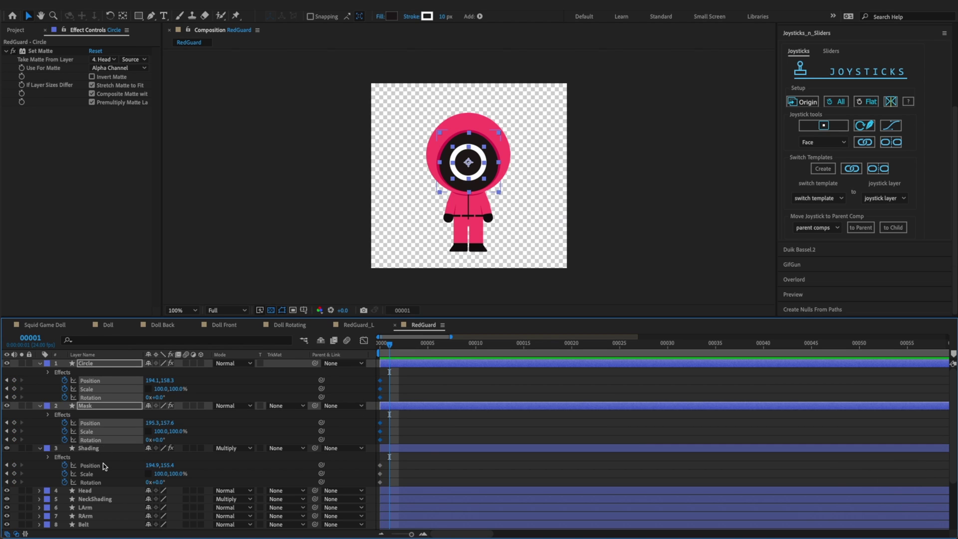
super+click(100, 465)
super+click(100, 473)
super+click(102, 482)
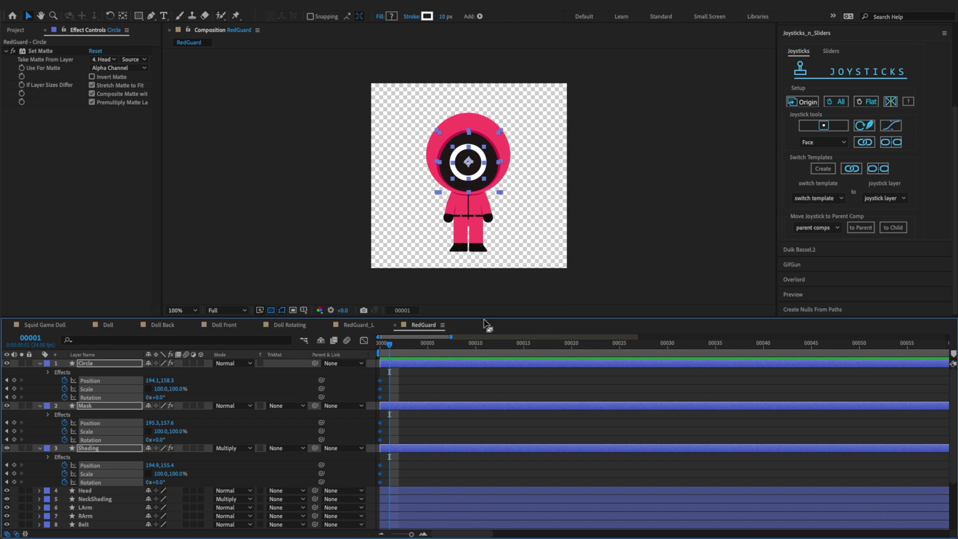
click(803, 102)
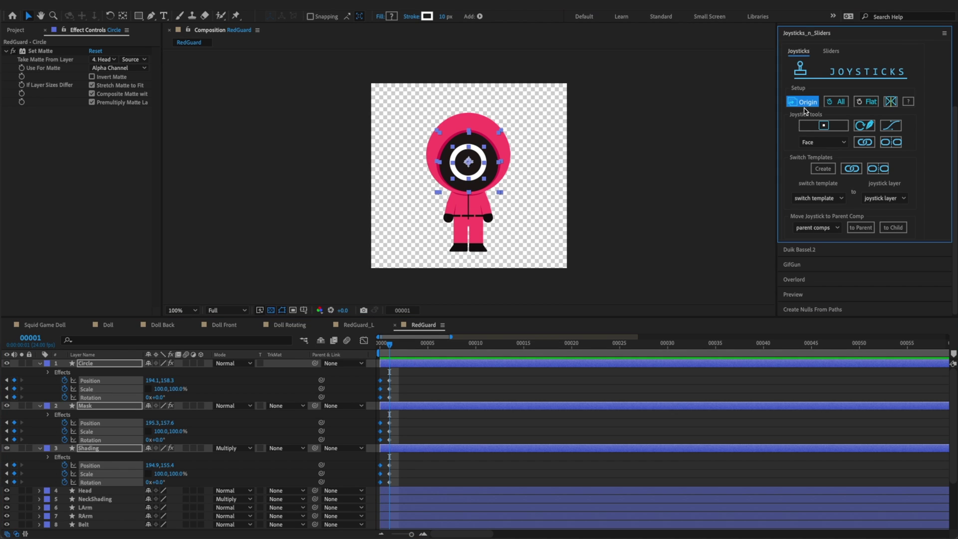
click(426, 389)
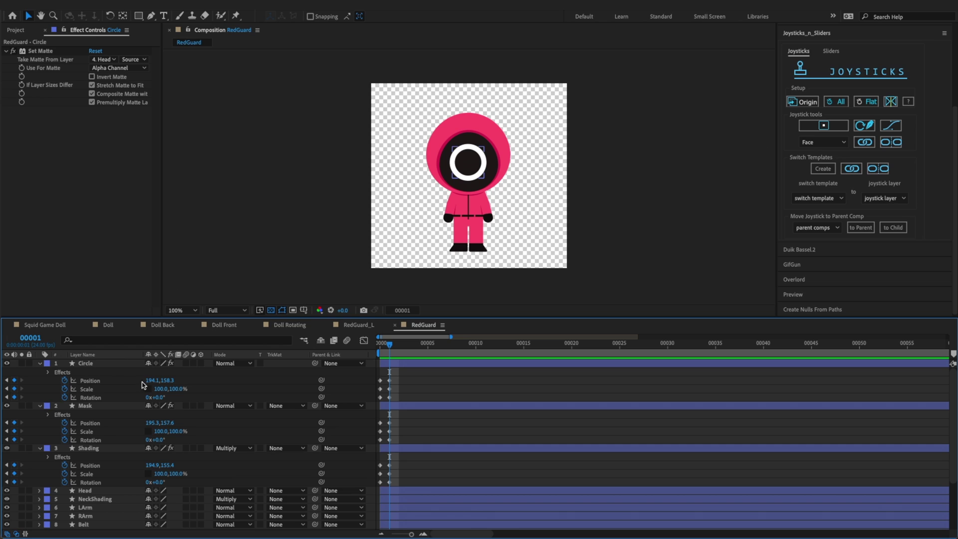
At frame 1, shift the Circle, Mask and Shading layers together 34 px toward the right side of the head
super+click(94, 380)
super+click(96, 422)
super+click(100, 464)
click(110, 465)
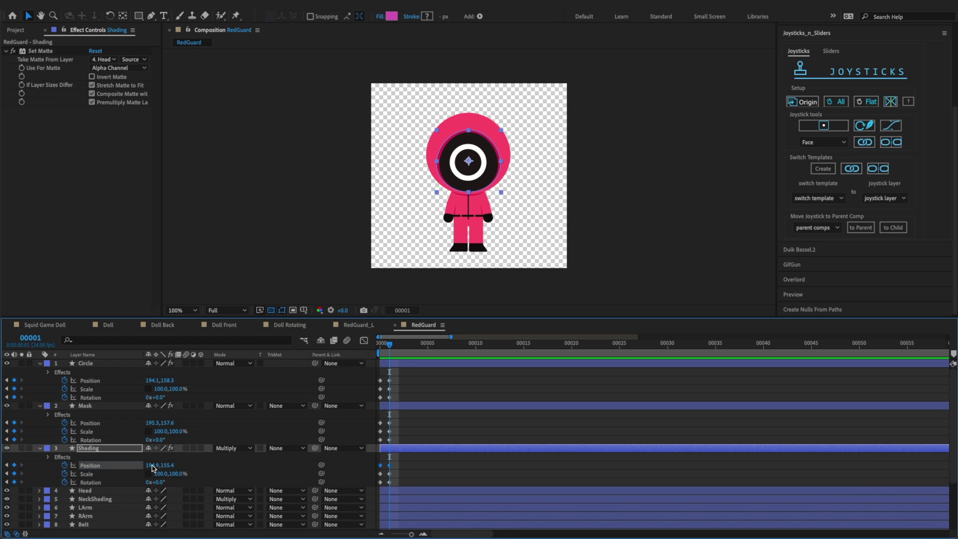
click(98, 365)
shift+click(108, 448)
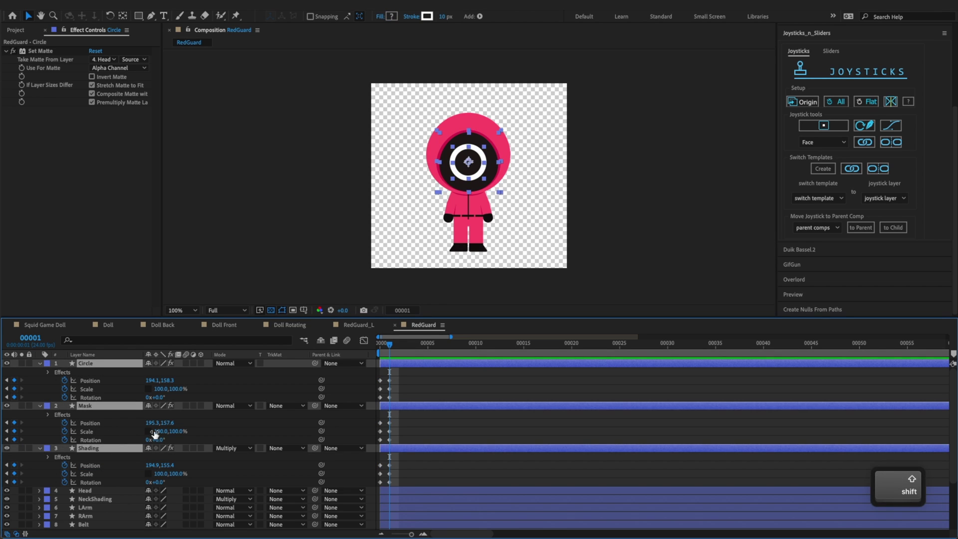
drag(152, 422, 166, 421)
click(207, 415)
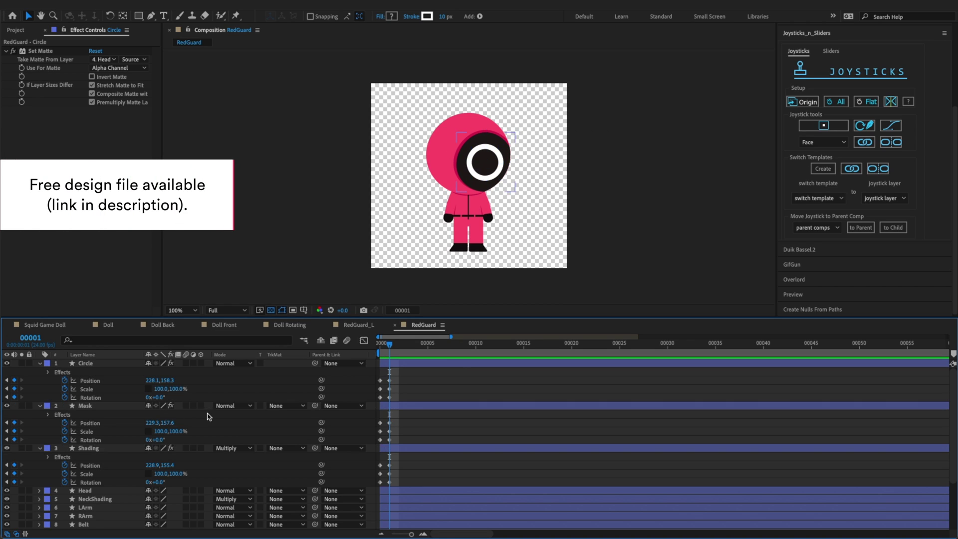
At frame 1, set the horizontal scale of Circle to 70%, Mask to 80% and Shading to 81%
click(158, 389)
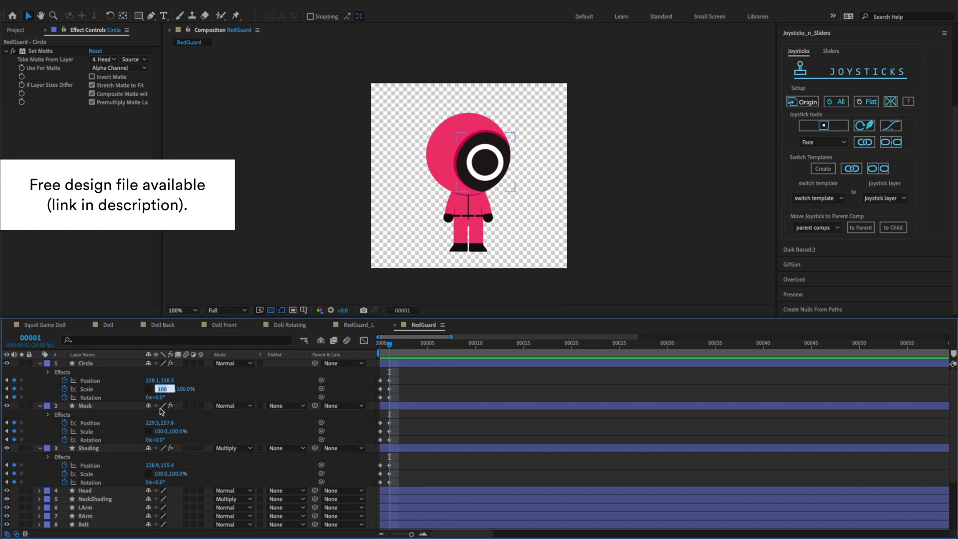
text(70)
click(160, 431)
text(80)
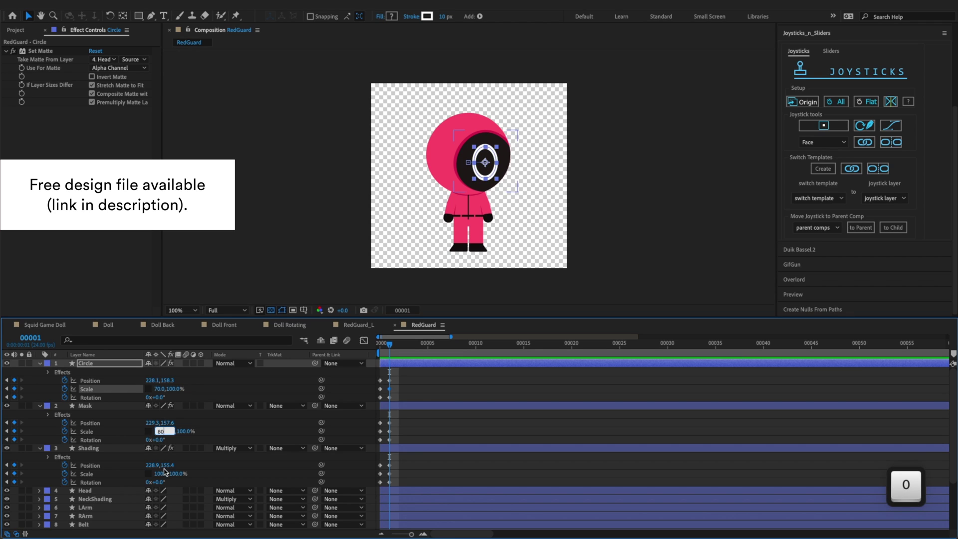
click(159, 473)
text(80)
key(BackSpace)
text(1)
click(280, 438)
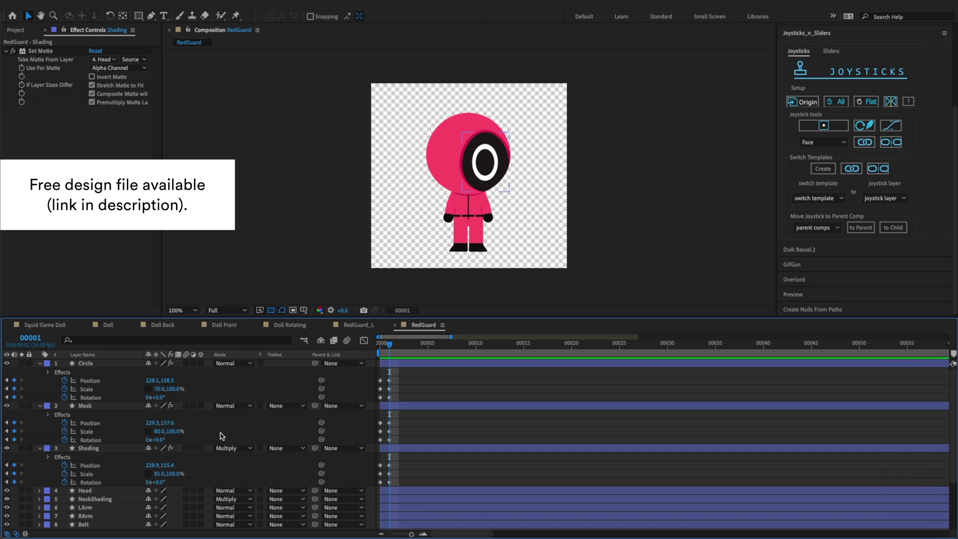
Nudge the Mask layer 3 px left at frame 1, to an X position of 226.3
click(123, 406)
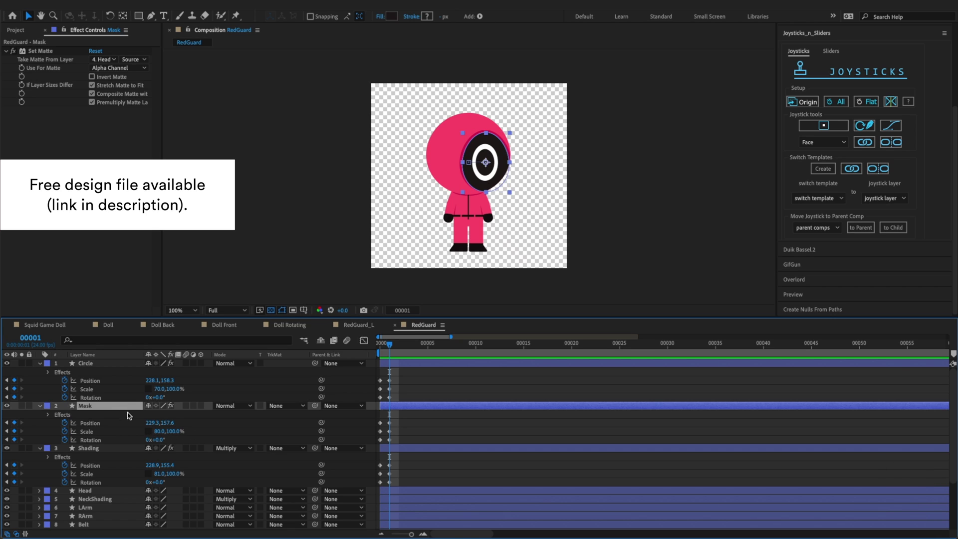
key(Left)
key(Left)
key(Left)
key(Left)
key(Right)
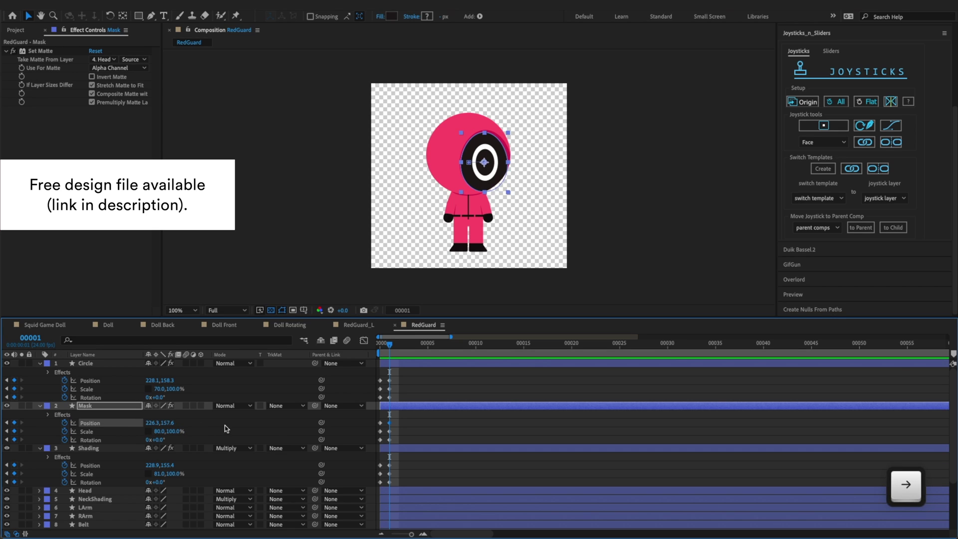
click(226, 429)
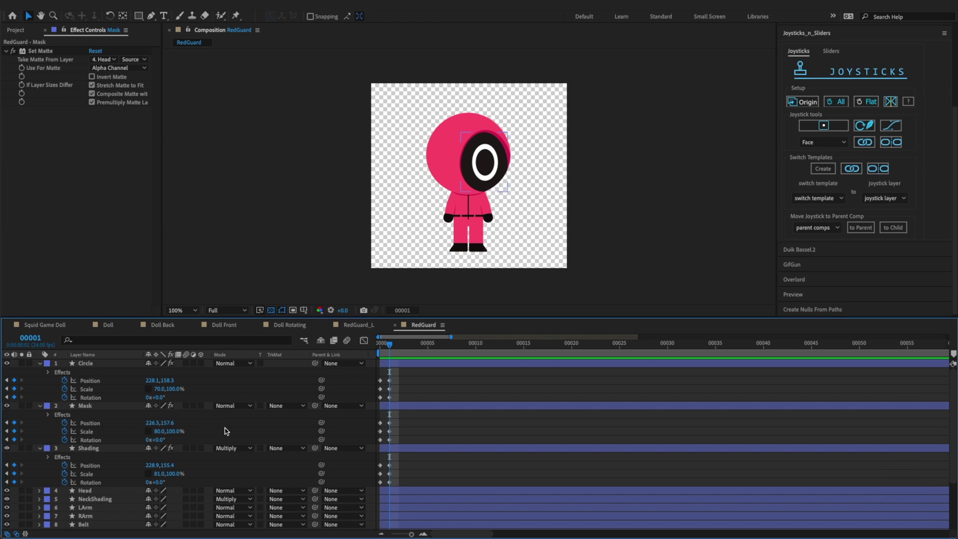
At frame 1, set the rotation of Circle to 1°, Mask to 2° and Shading to 2.5°, and compare the pose with frame 0
click(157, 398)
text(1)
click(159, 439)
text(2)
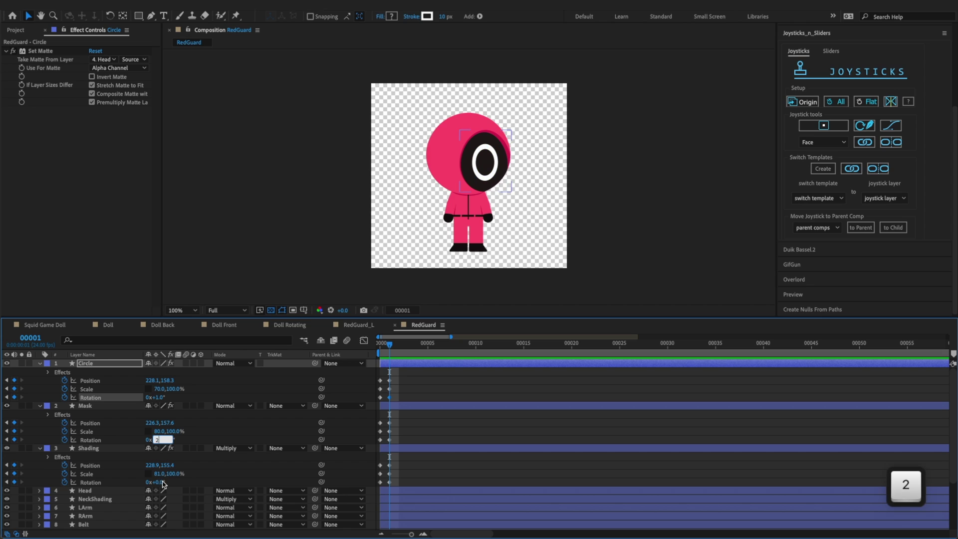
click(164, 482)
text(3)
key(BackSpace)
text(2.5)
key(Return)
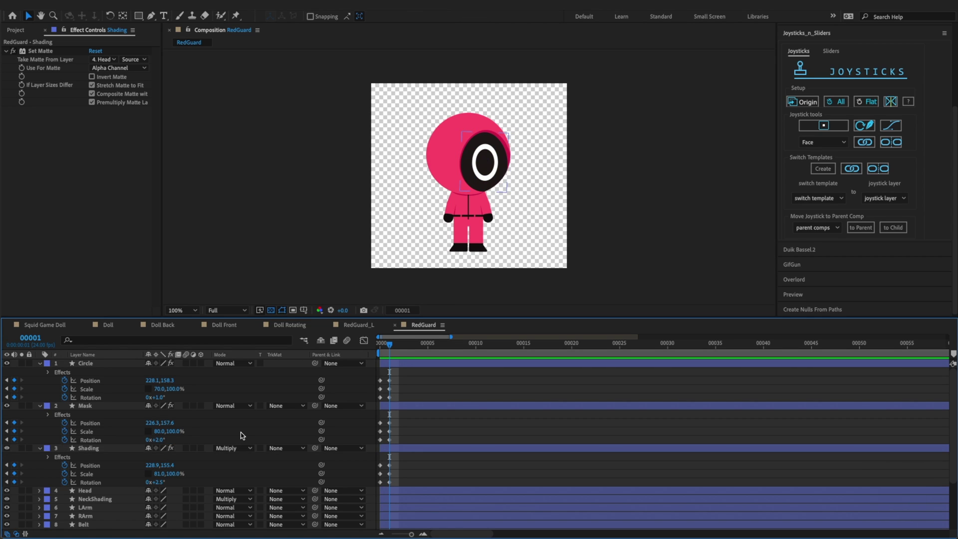
key(z)
key(x)
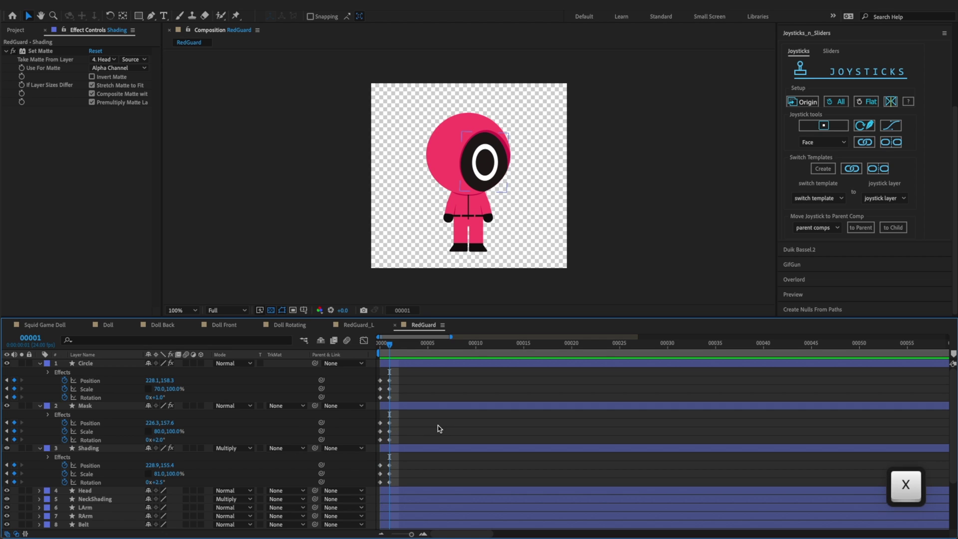
At frame 2, keyframe the origin pose for the Circle, Mask and Shading layers
key(alt+x)
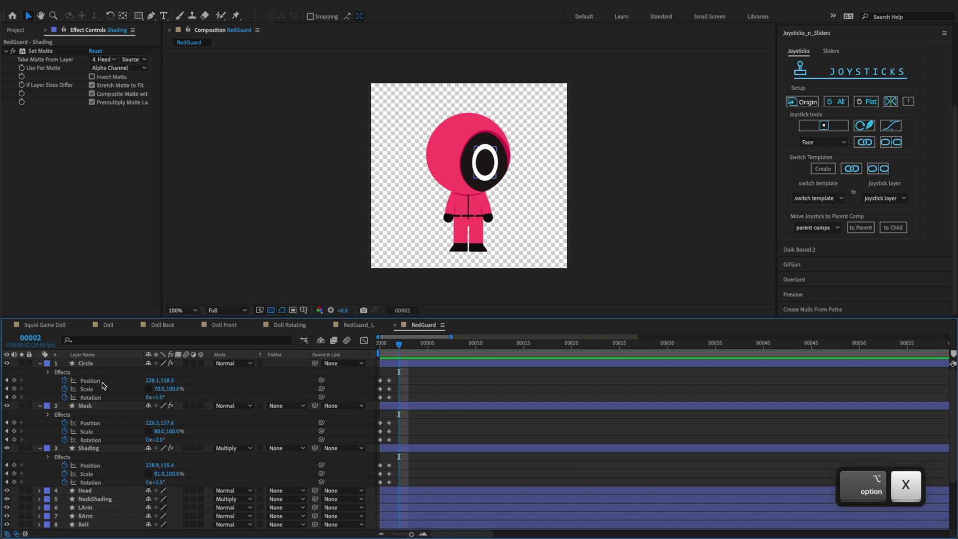
click(85, 363)
super+click(85, 406)
super+click(98, 448)
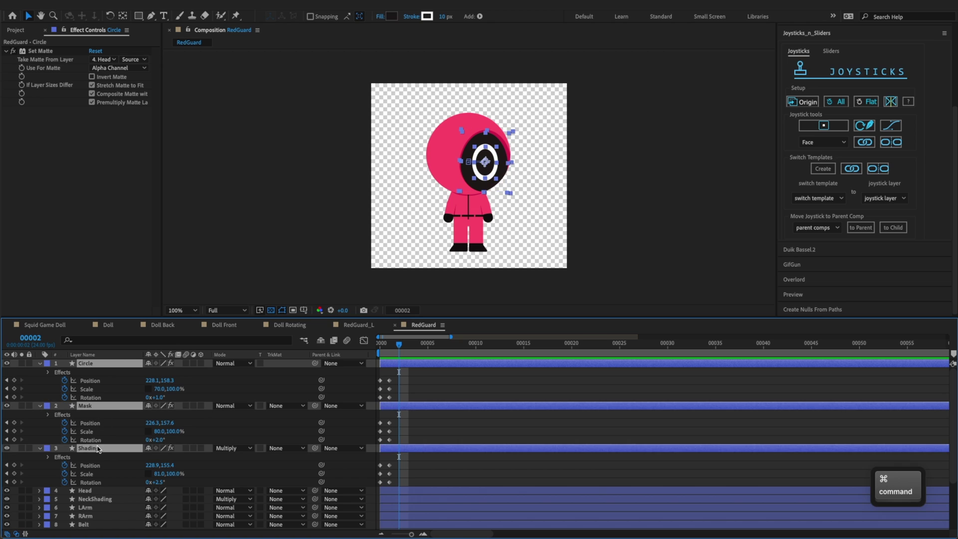
click(804, 102)
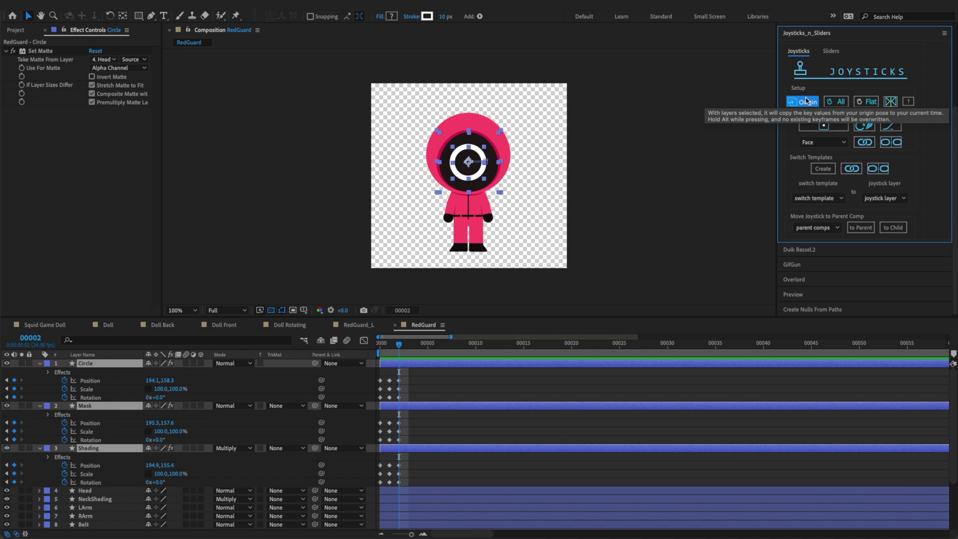
click(463, 379)
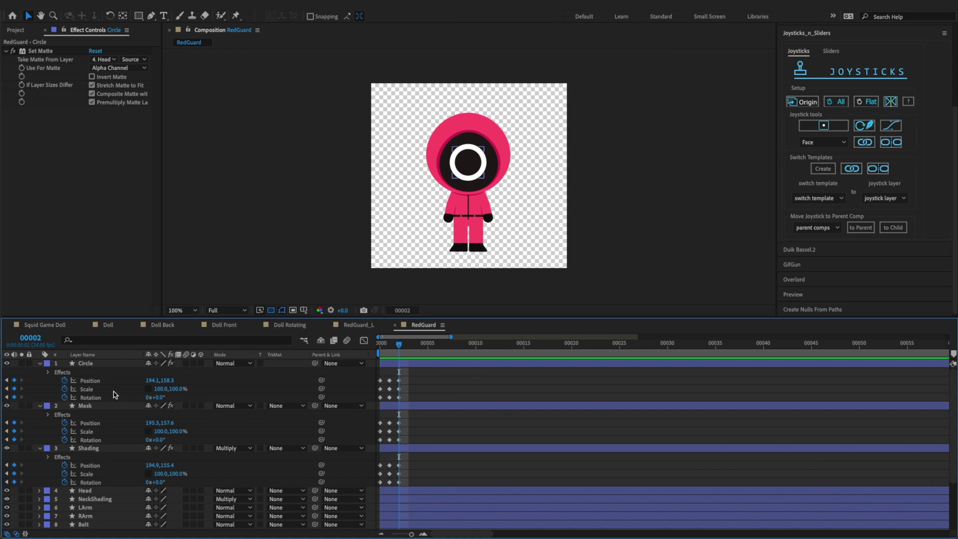
At frame 2, nudge Circle, Mask and Shading together 36 px left, to X positions 158.1, 159.3 and 158.9, and compare with frame 1
click(120, 364)
ctrl+click(111, 405)
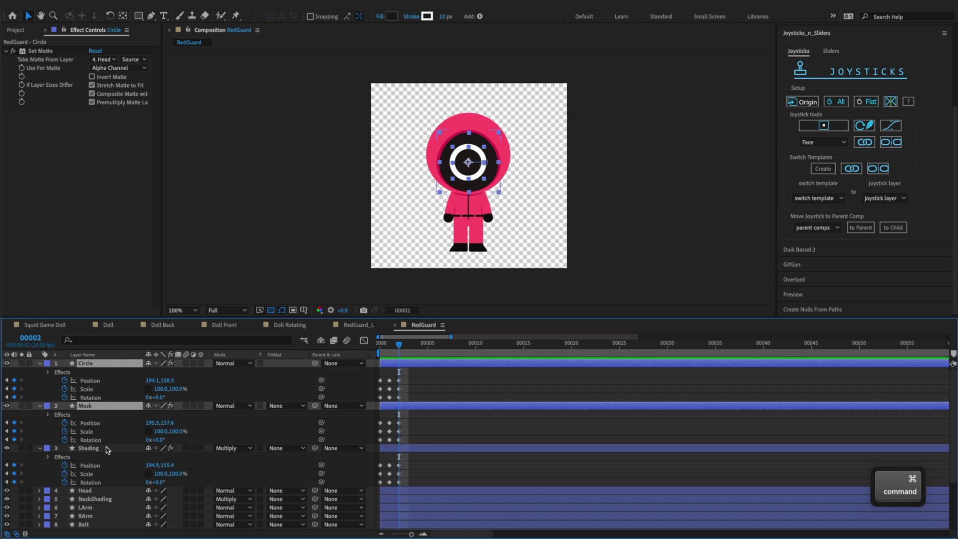
ctrl+click(112, 448)
key(Left)
key(Left)
key(Left)
key(Left)
key(Left)
key(Left)
key(Left)
key(Left)
key(Left)
key(Left)
key(Left)
key(Left)
key(Left)
key(Left)
key(Left)
key(Left)
key(Left)
key(Left)
key(Left)
key(Left)
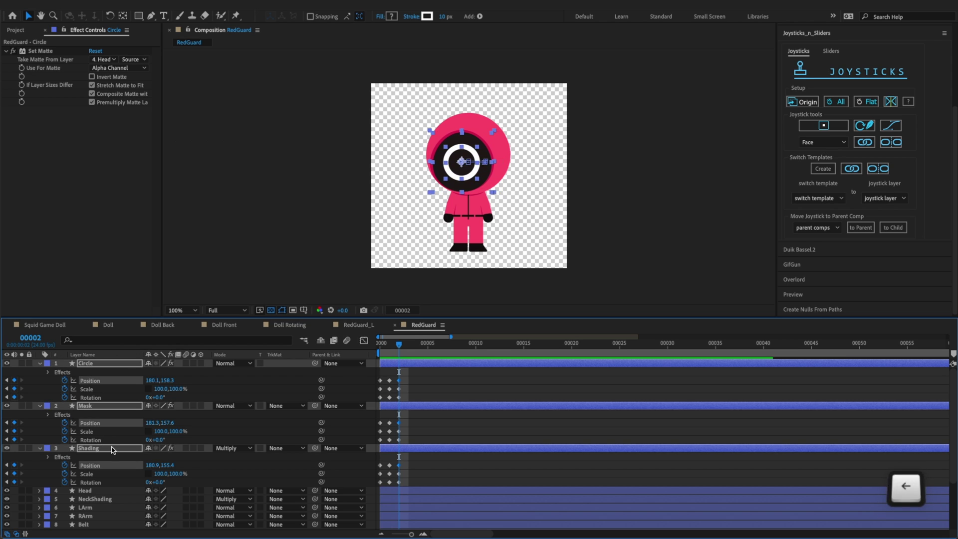
key(Left)
key(Left)
key(Left)
key(Left)
key(Left)
key(Left)
key(Left)
key(Left)
key(Left)
key(Left)
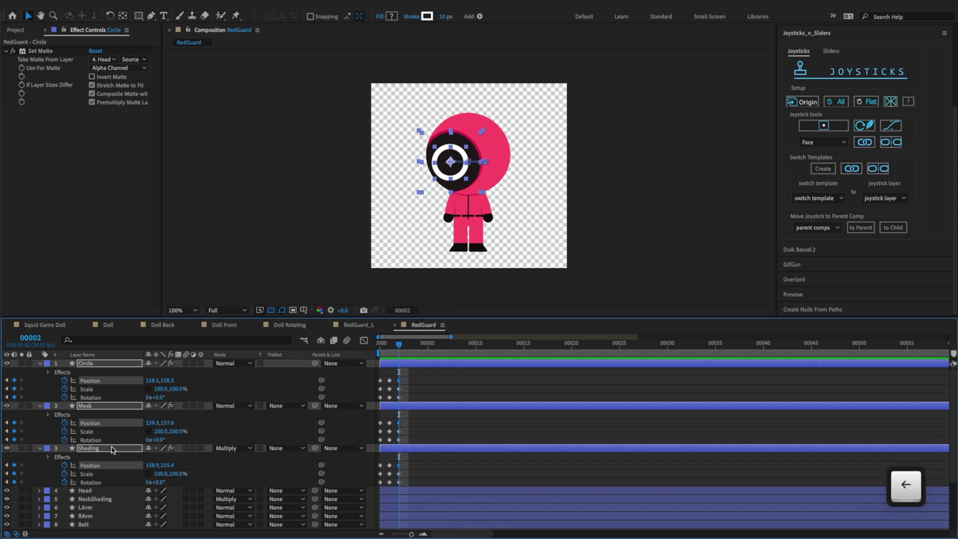
key(z)
key(x)
click(445, 424)
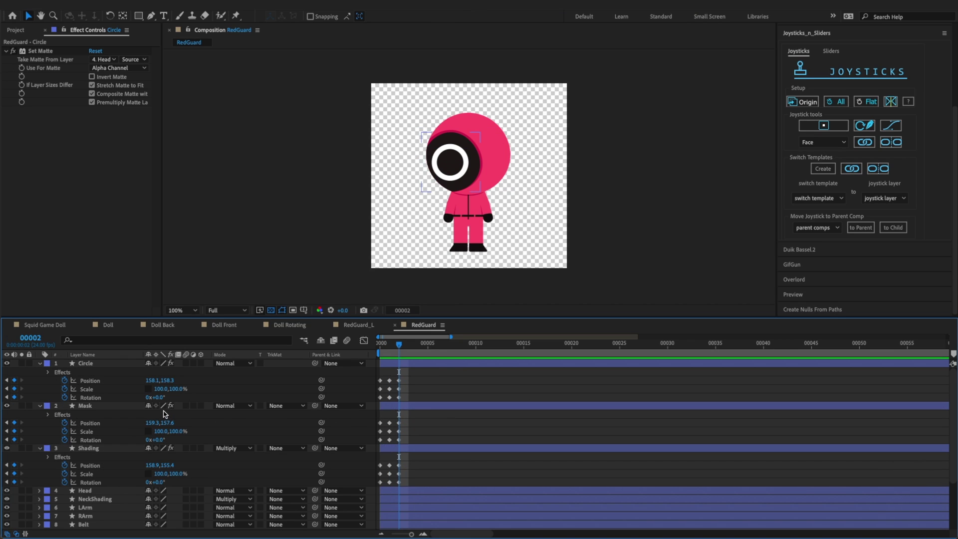
key(z)
key(x)
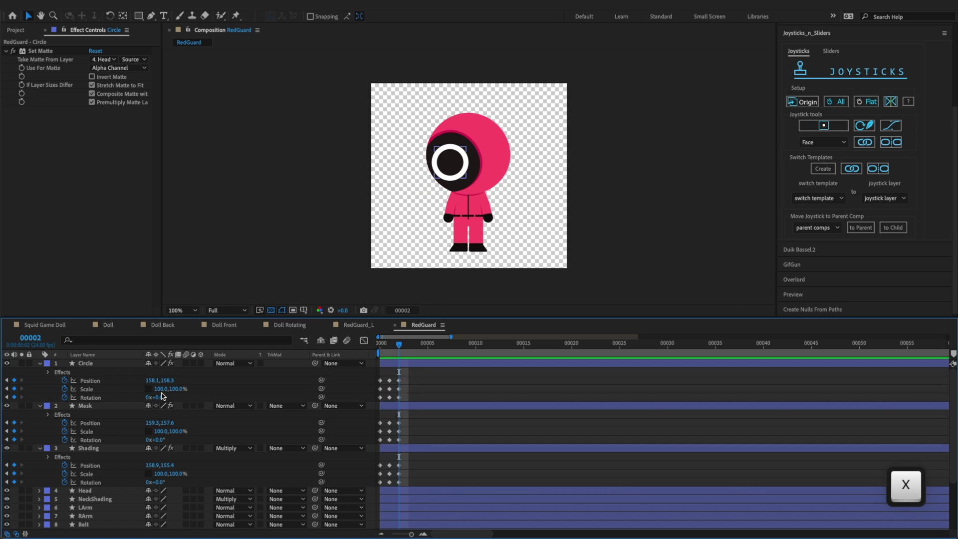
Copy the frame 1 Scale keyframes of Circle (70%), Mask (80%) and Shading (81%) to frame 2
click(389, 389)
key(super+c)
key(super+v)
click(389, 431)
key(super+v)
click(389, 474)
key(super+v)
click(421, 452)
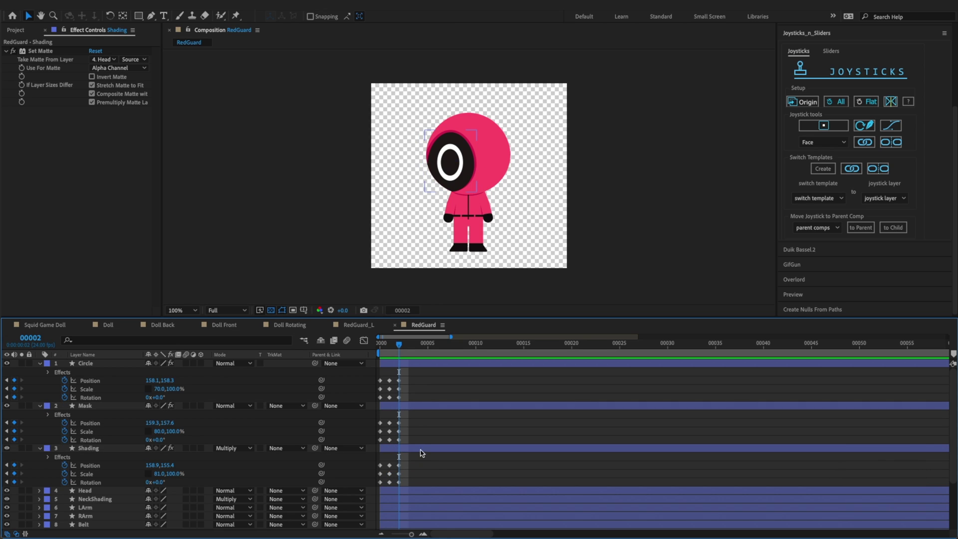
Nudge the Mask layer 2 px right at frame 2, to an X position of 161.3
click(421, 406)
key(Right)
key(Right)
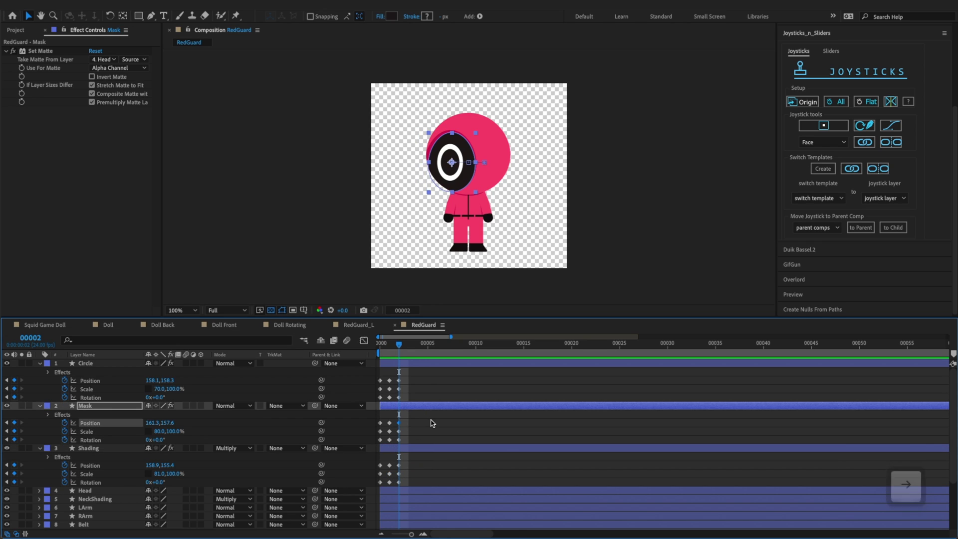
click(422, 427)
Set the Circle layer's rotation to -1° at frame 2
click(158, 398)
text(-1)
key(Return)
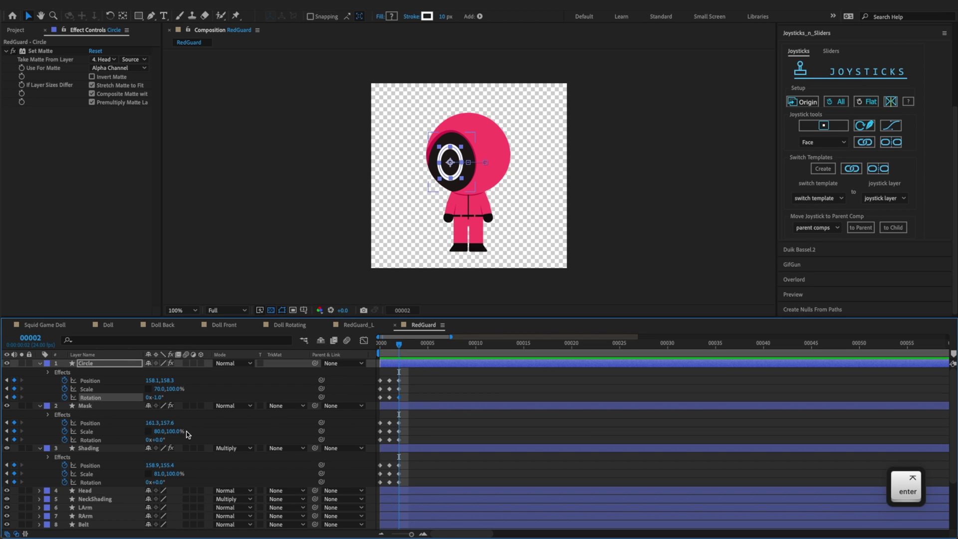
At frame 2, set the rotation to -2° for Mask and -2.5° for Shading, and compare with the adjacent frame
text(-2)
key(Return)
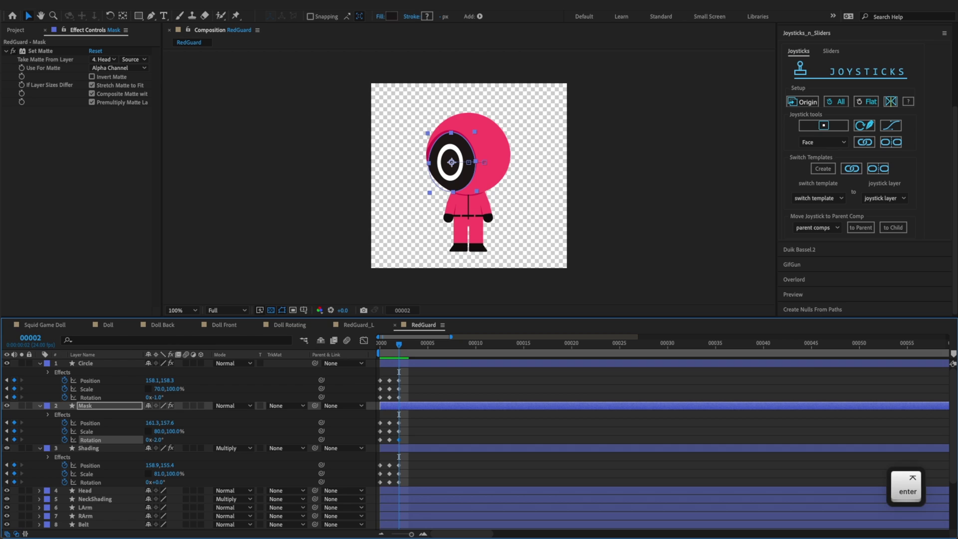
click(155, 482)
text(-2.5)
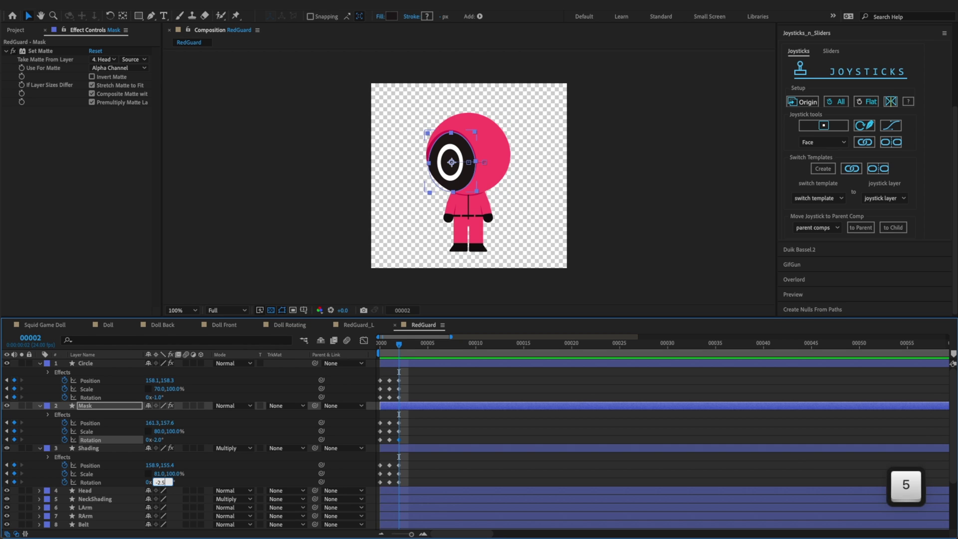
key(Return)
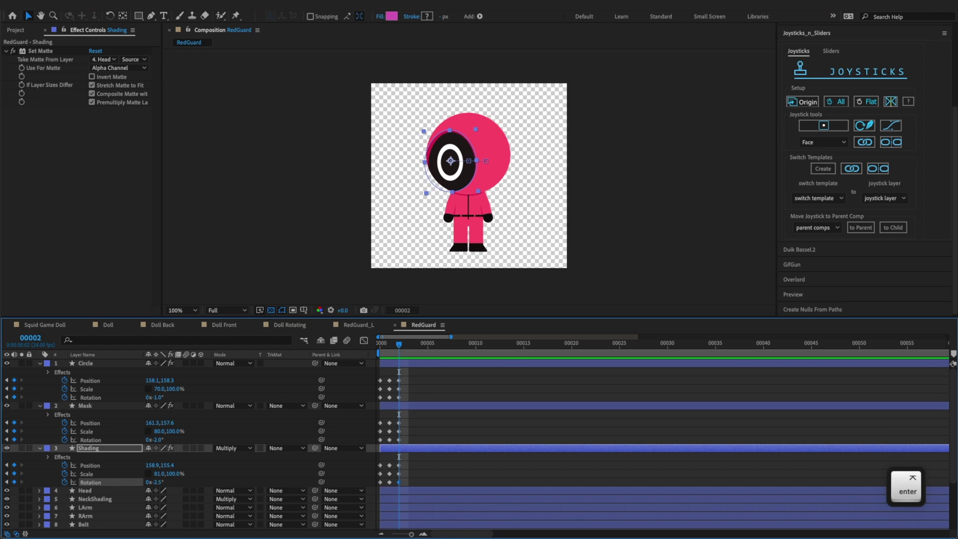
click(466, 424)
key(z)
key(x)
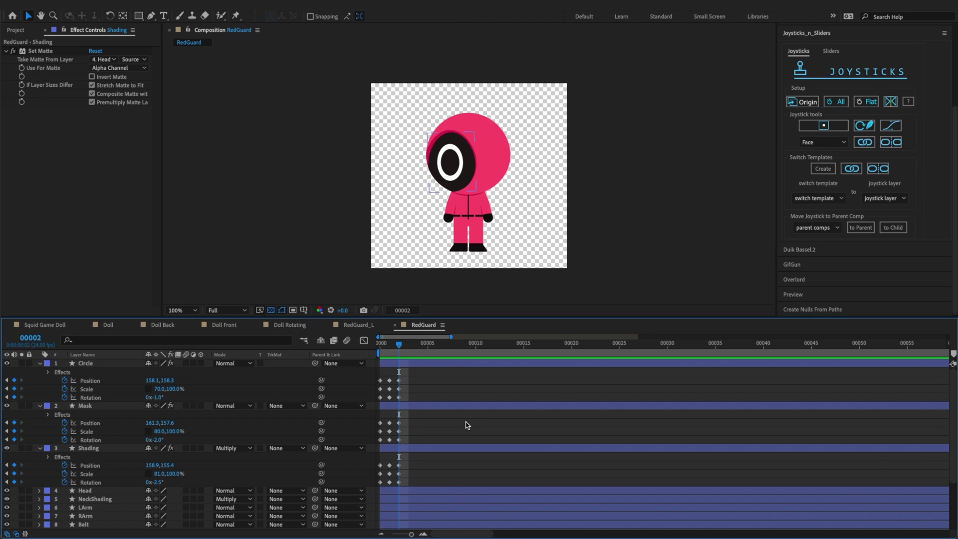
At frame 3, key the Joysticks origin pose on the Circle, Mask and Shading layers
key(alt+x)
click(119, 365)
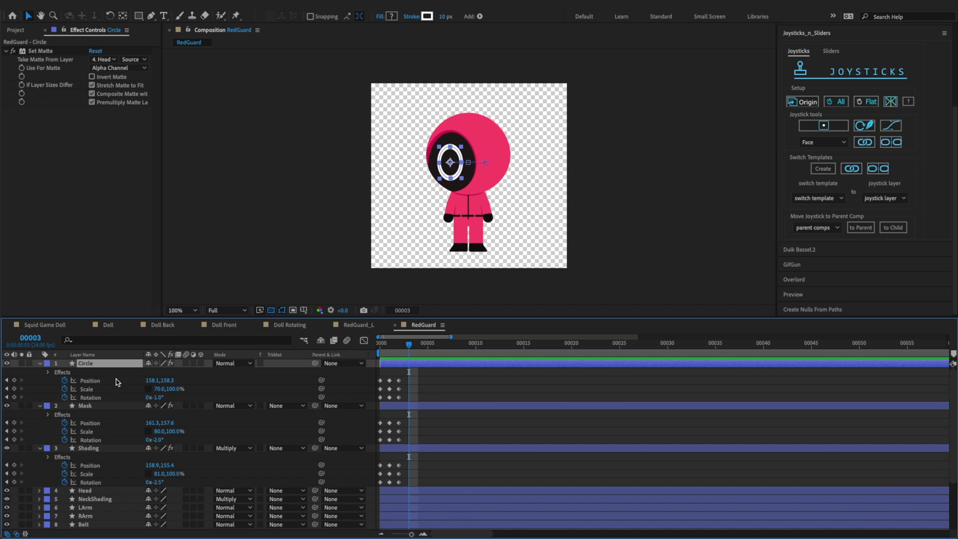
super+click(112, 407)
super+click(106, 447)
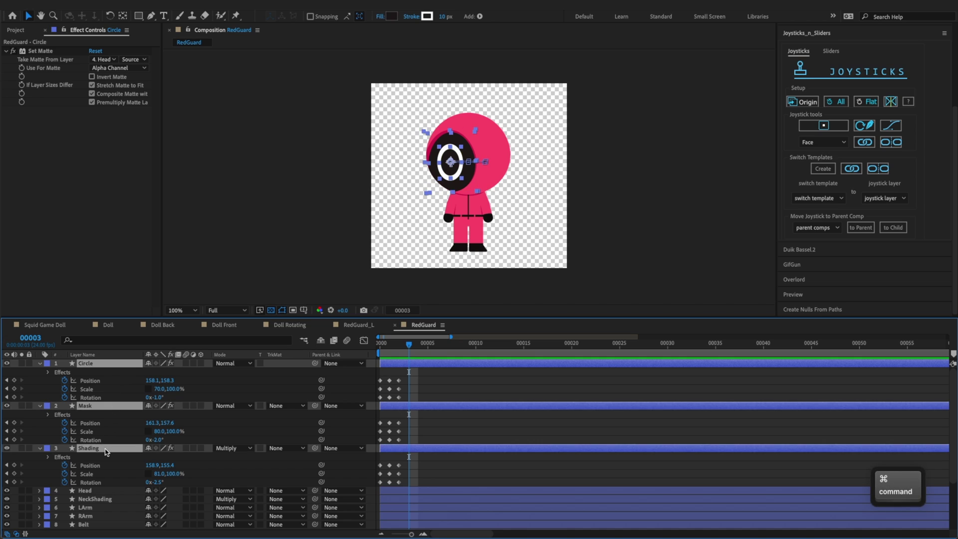
click(803, 101)
click(445, 367)
At frame 3, nudge Circle, Mask and Shading together 29 px up, to Y positions 129.3, 128.6 and 126.4
click(445, 368)
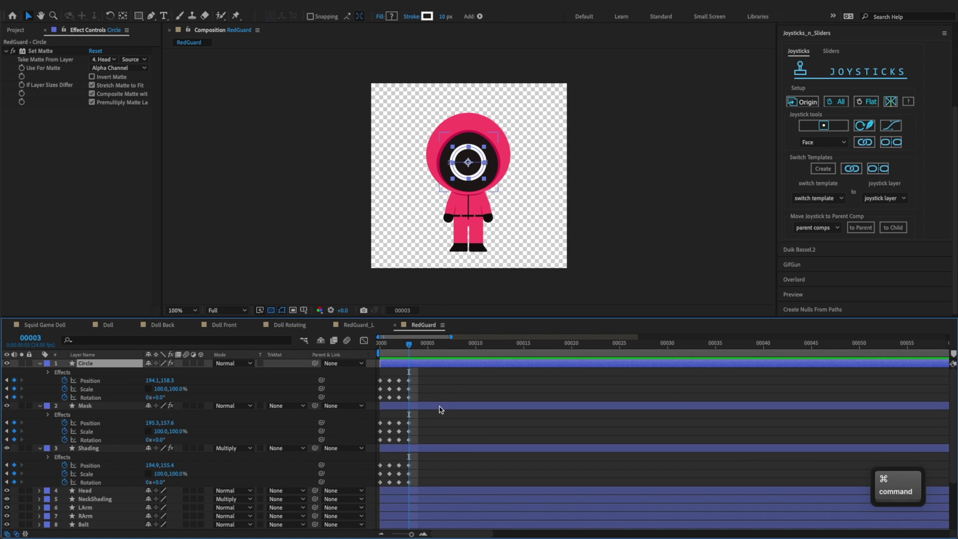
super+click(442, 406)
super+click(441, 448)
key(Up)
key(Up)
key(Up)
key(Up)
key(Up)
key(Up)
key(Up)
key(Up)
key(Up)
key(Up)
key(Up)
key(Up)
key(Up)
key(Up)
key(Up)
key(Up)
key(Up)
key(Up)
key(Up)
key(Up)
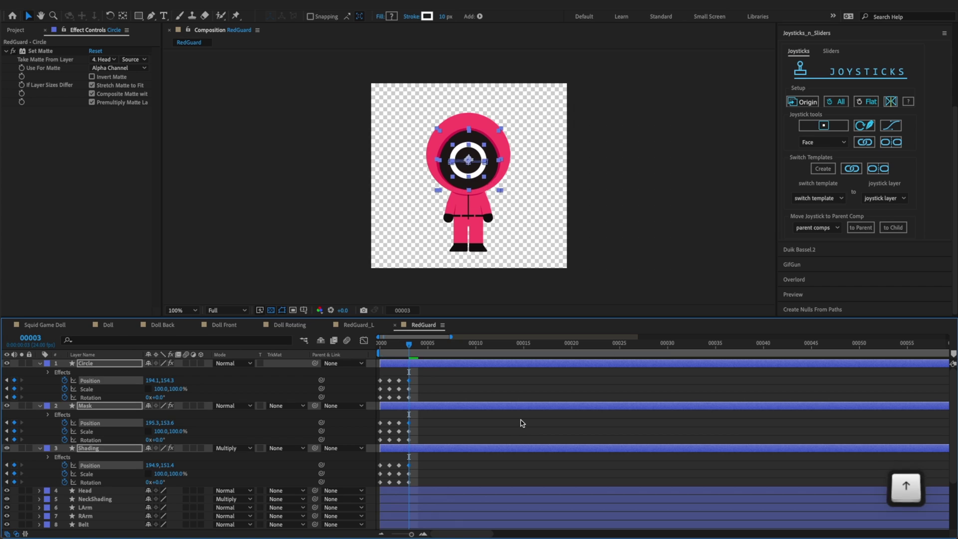
key(Up)
key(Up)
key(Up)
key(Up)
key(Up)
key(Up)
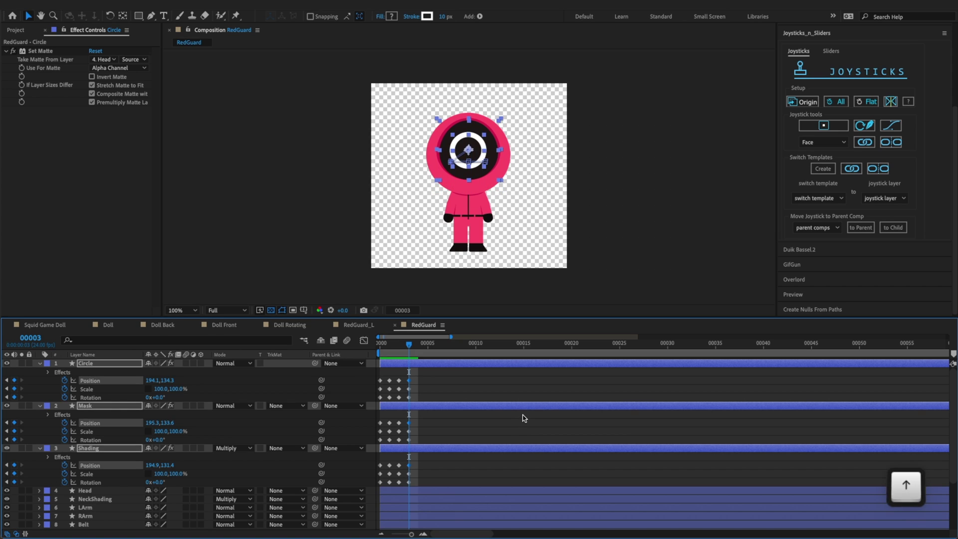
key(Up)
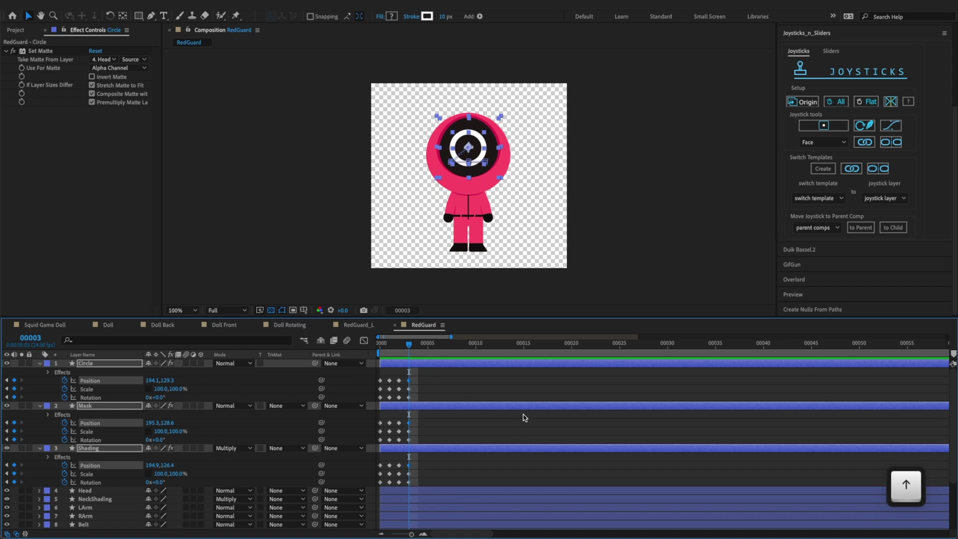
click(522, 427)
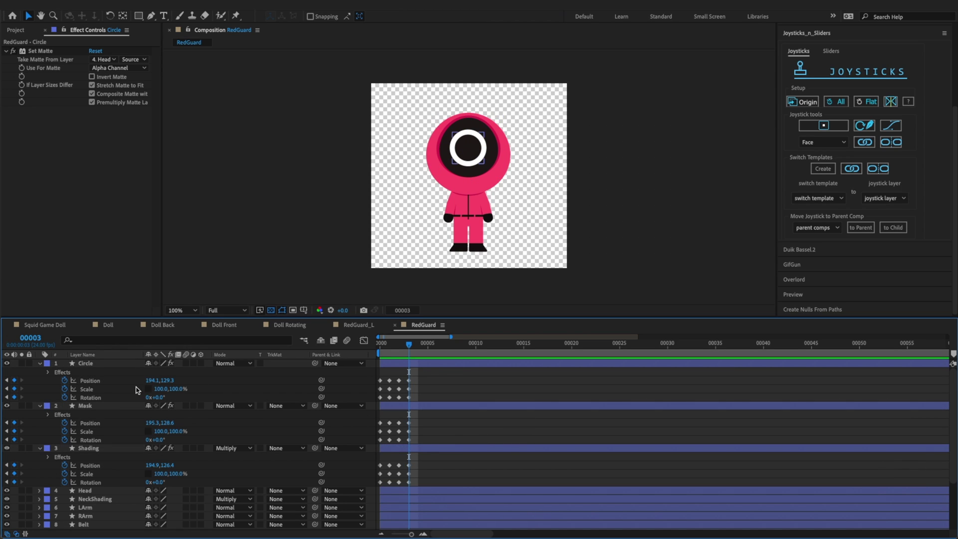
At frame 3, raise the Circle layer to a Y position of 109.3 and set its vertical scale to 80%
drag(163, 383, 157, 382)
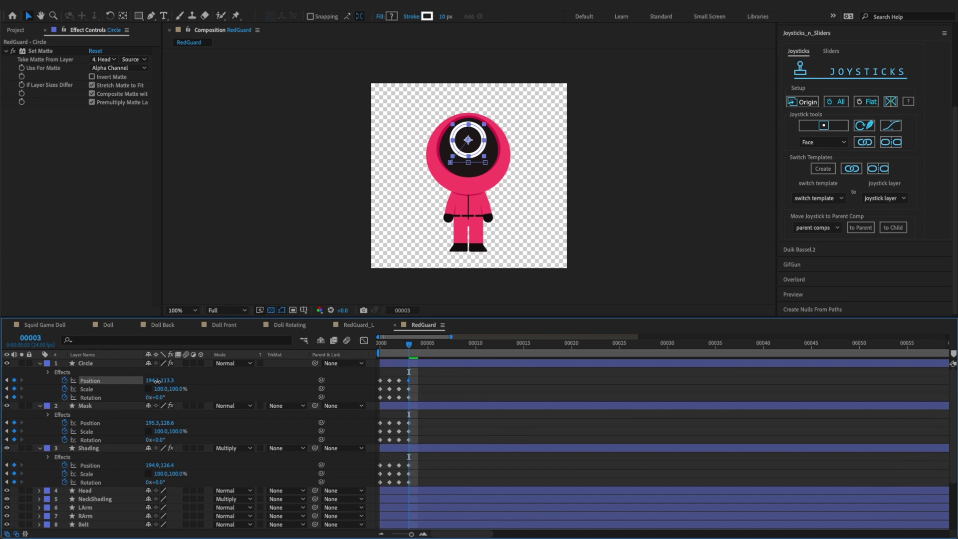
click(173, 390)
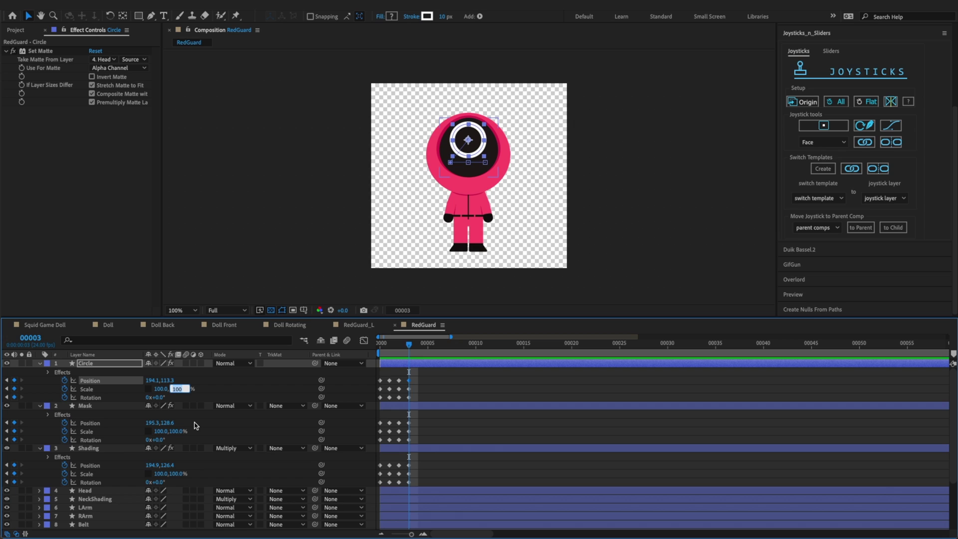
text(80)
key(Return)
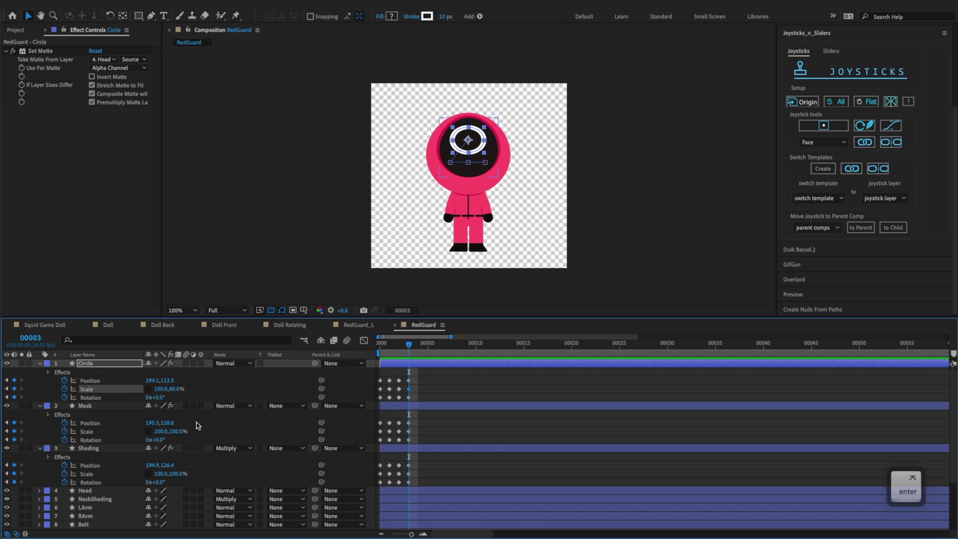
key(Up)
key(Up)
key(Up)
key(Up)
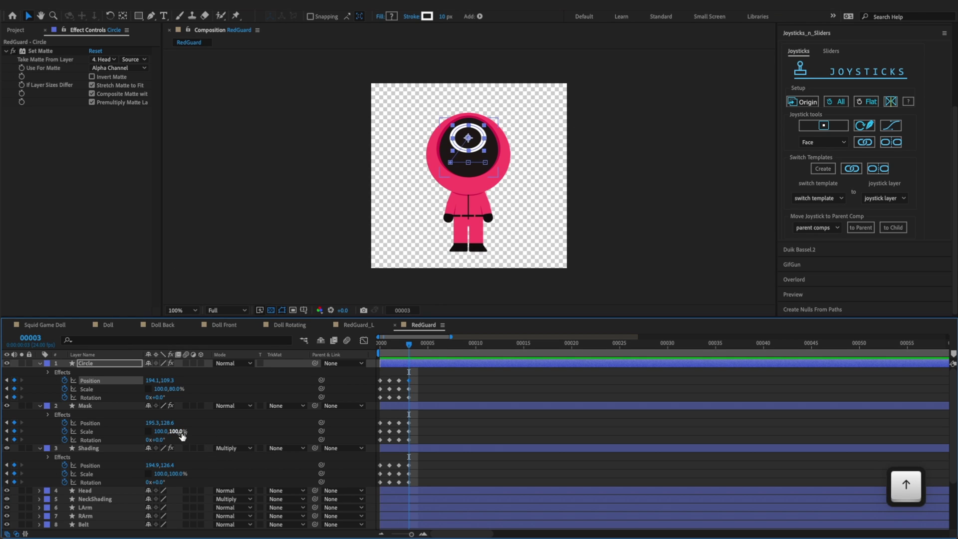
At frame 3, set the vertical scale to 90% for Mask and 91% for Shading, and compare with the adjacent frame
click(179, 431)
text(90)
key(Return)
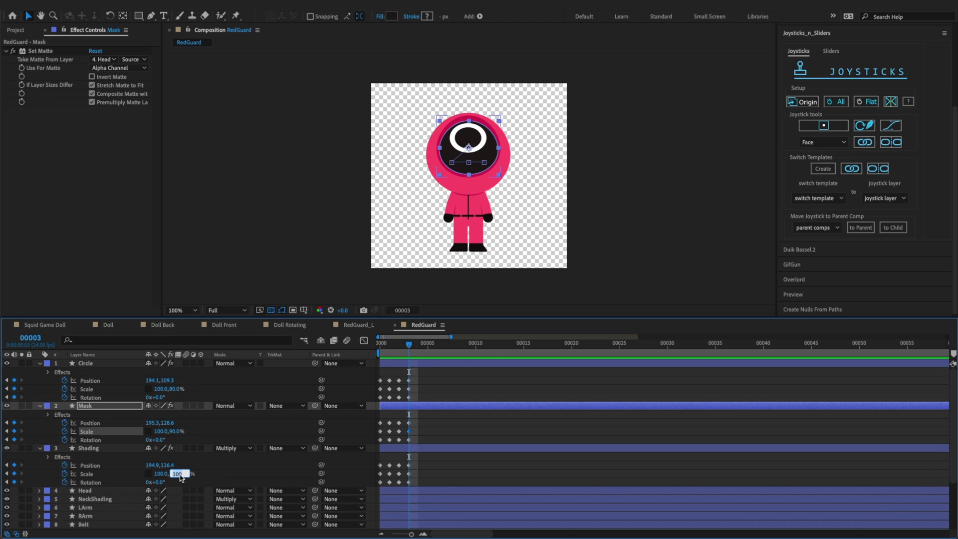
text(91)
key(Return)
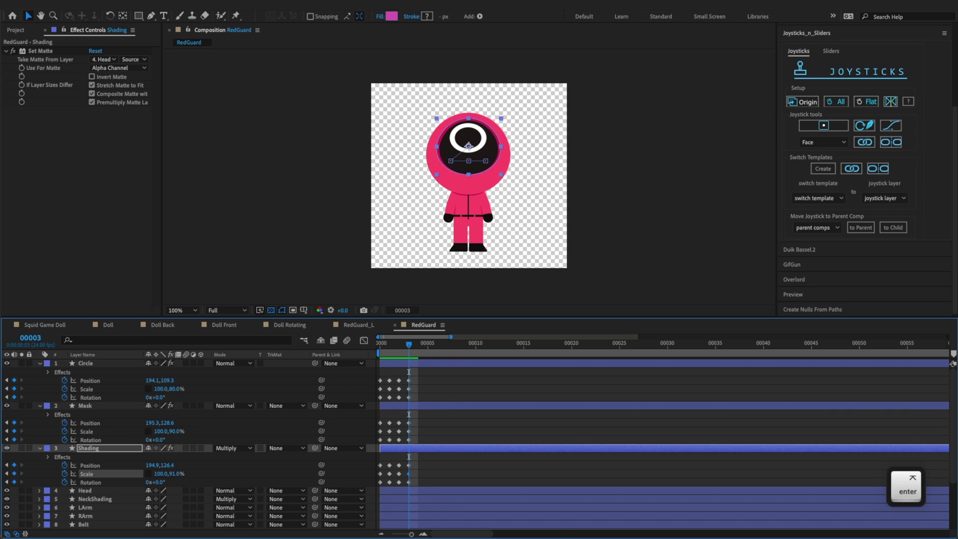
click(565, 416)
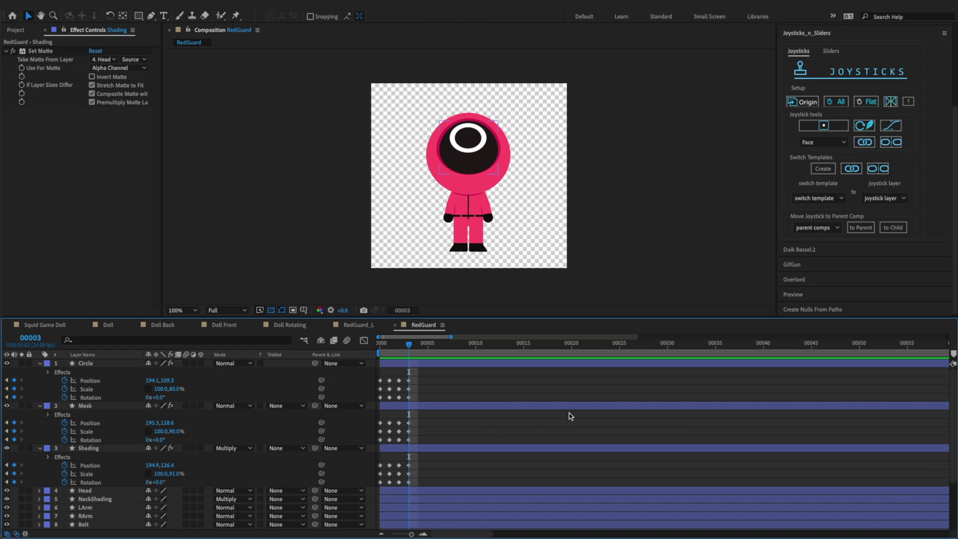
key(z)
key(x)
At frame 4, key the Joysticks origin pose on the Circle, Mask and Shading layers
key(x)
click(100, 363)
super+click(101, 406)
super+click(104, 451)
click(802, 101)
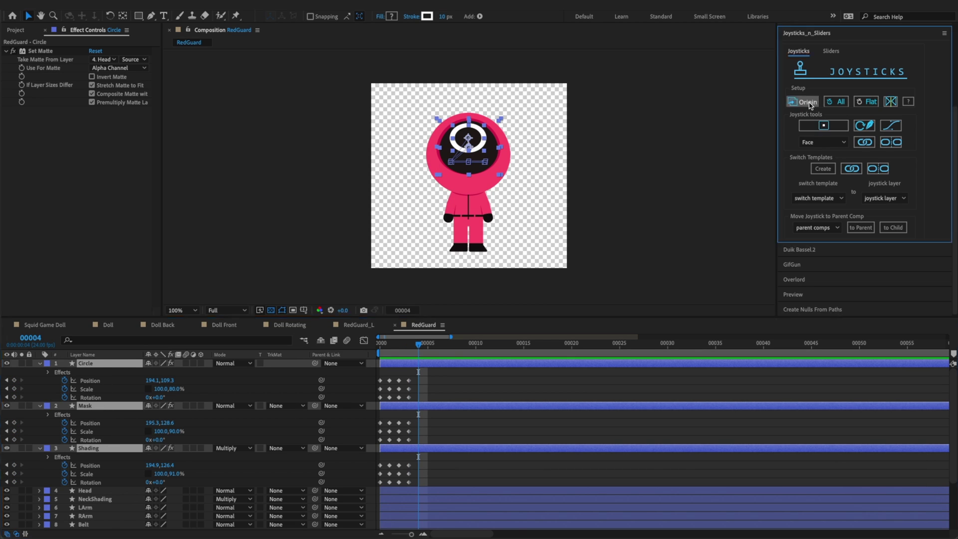
click(464, 392)
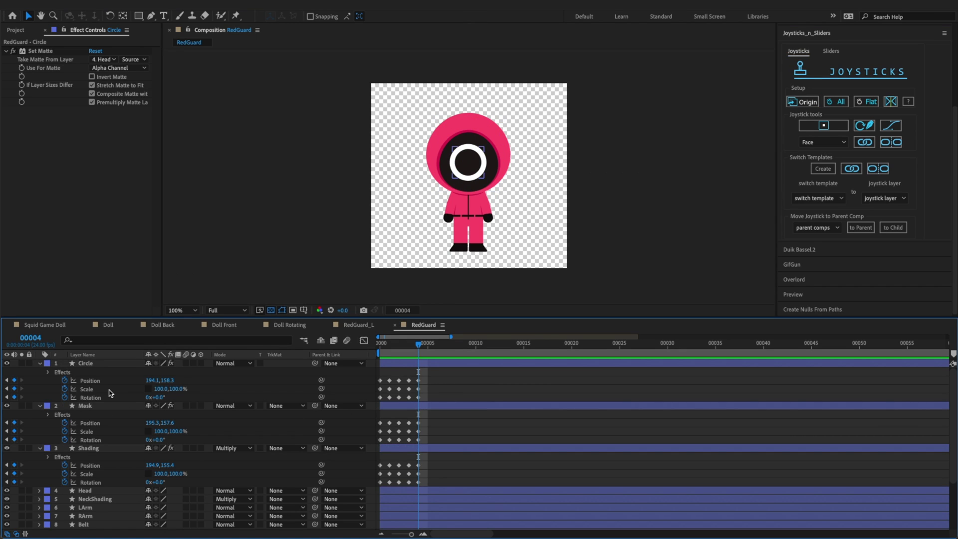
At frame 4, nudge Circle, Mask and Shading together 7 px down, to Y positions 165.3, 164.6 and 162.4
click(108, 365)
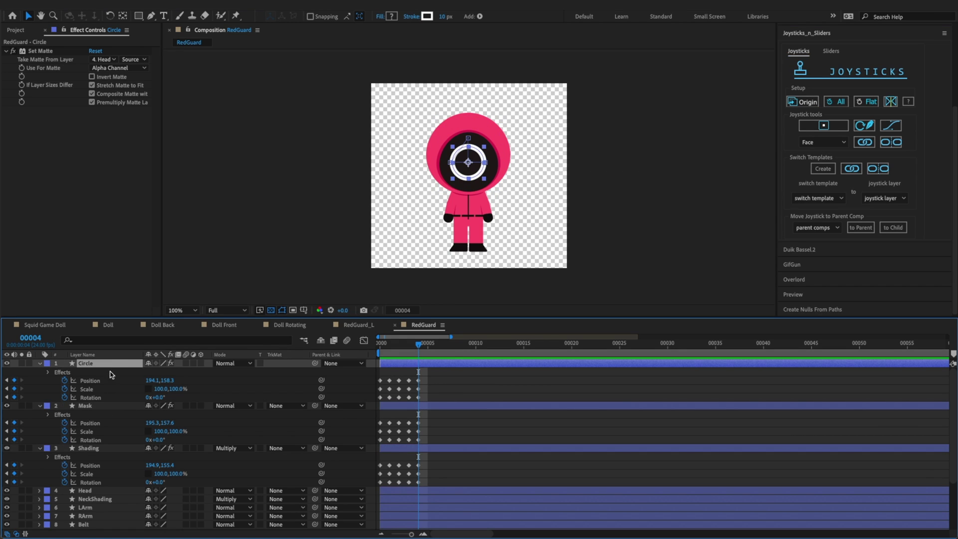
super+click(112, 406)
super+click(105, 448)
key(Down)
key(Down)
key(Down)
key(Down)
key(Down)
key(Down)
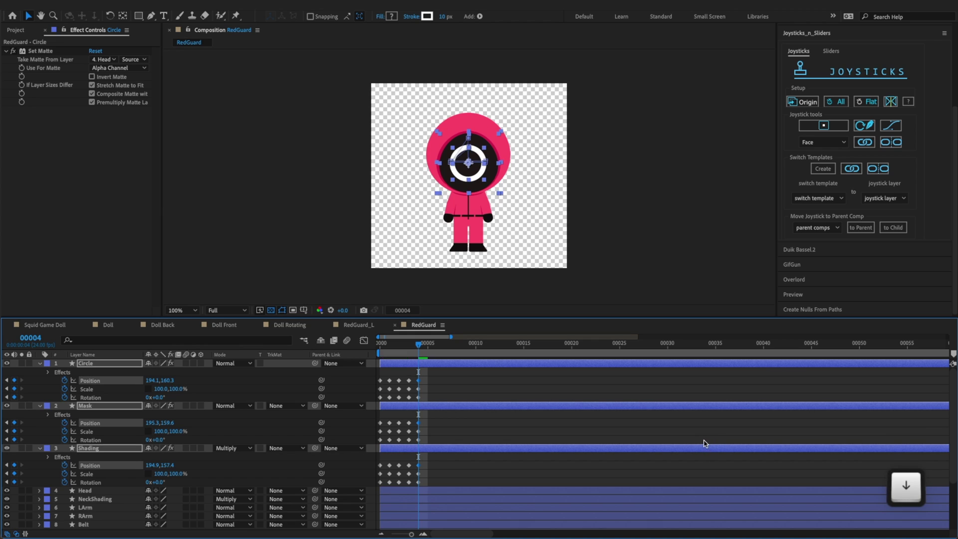
key(Down)
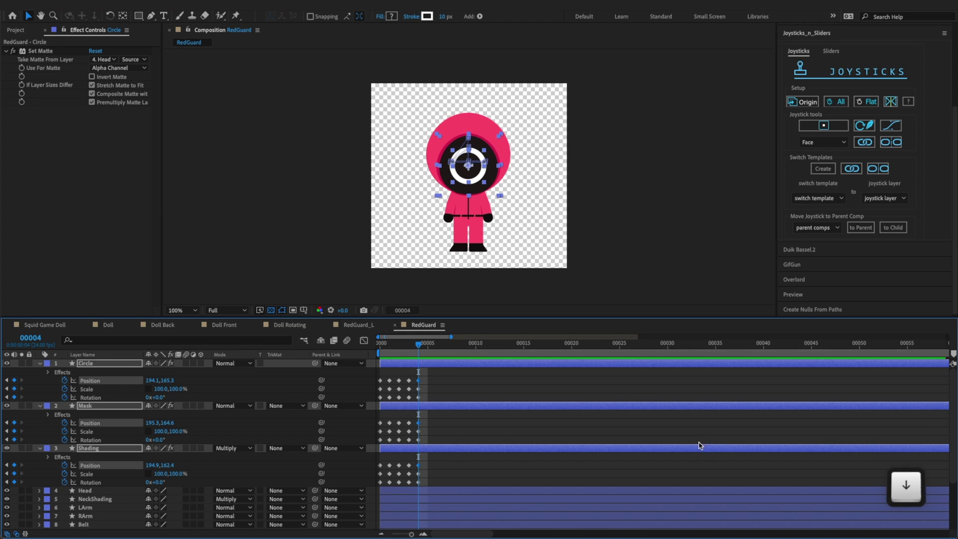
click(558, 437)
At frame 4, lower the Circle layer to a Y position of 181.3 and set its vertical scale to 80%
click(112, 360)
key(Down)
key(Down)
key(Down)
key(Down)
key(Down)
key(Down)
key(Down)
key(Down)
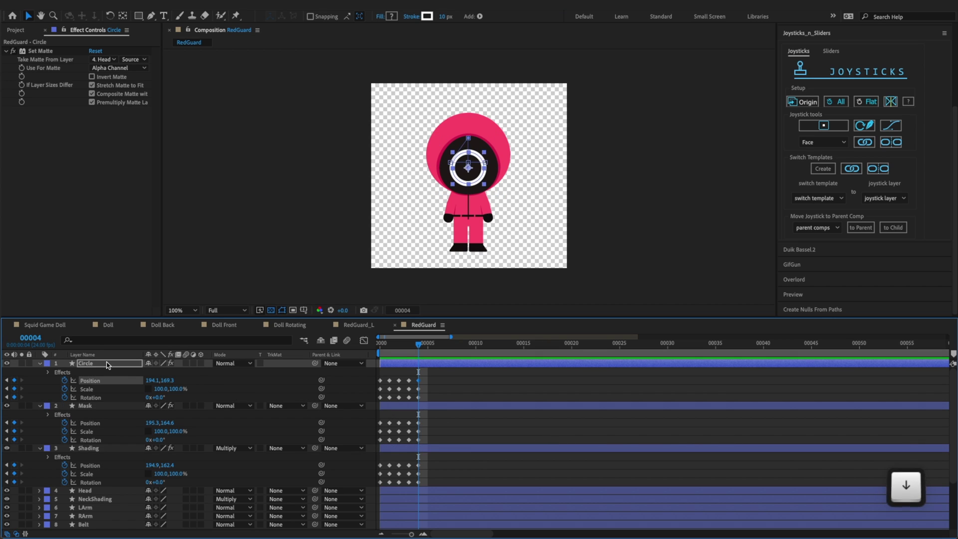
key(Down)
key(Down)
key(Down)
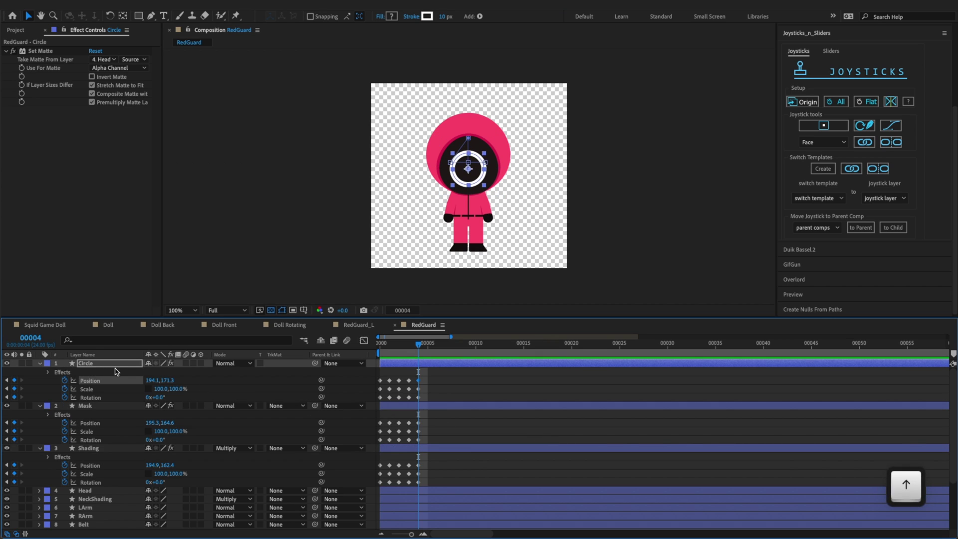
key(Down)
key(Down)
key(Down)
click(175, 388)
text(80)
key(Return)
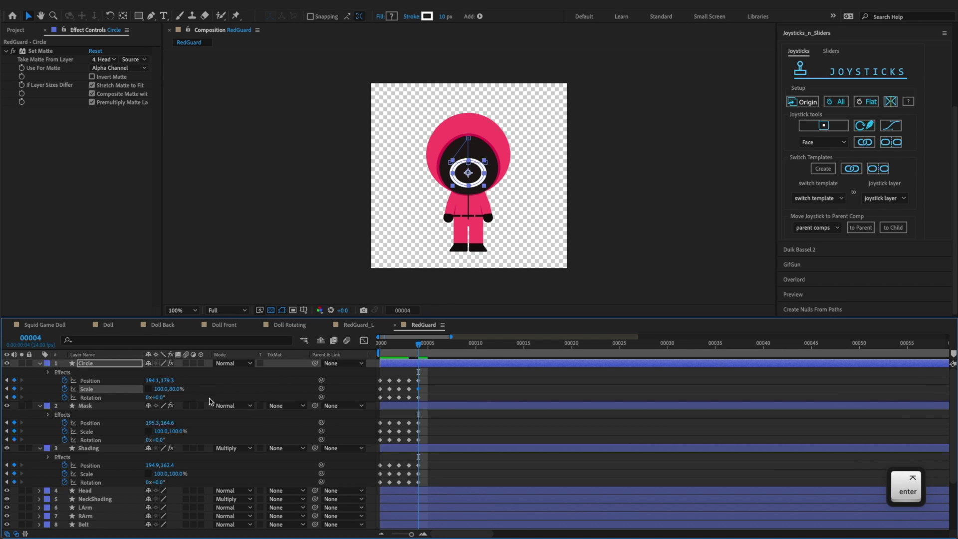
key(Down)
key(Down)
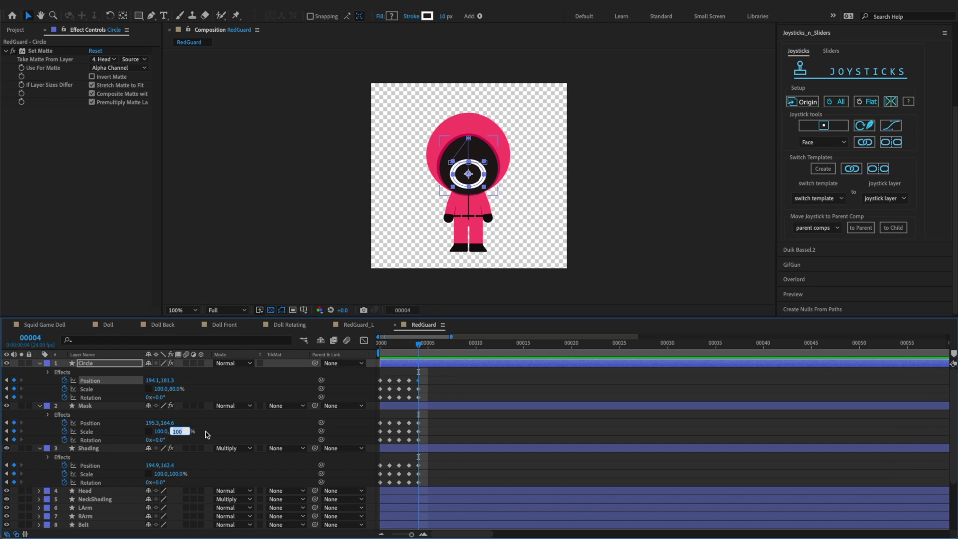
At frame 4, set the vertical scale to 90% for Mask and 91% for Shading
text(90)
click(180, 474)
text(91)
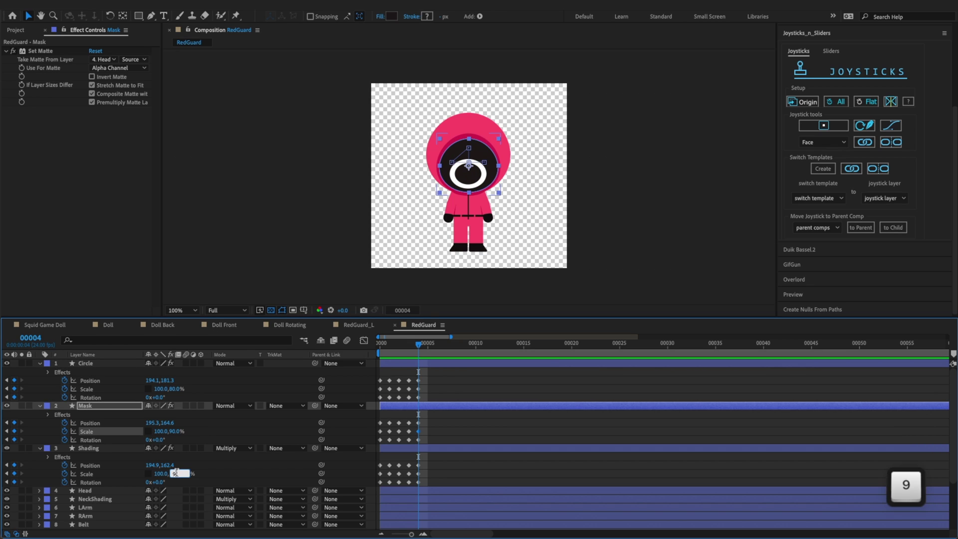
key(Return)
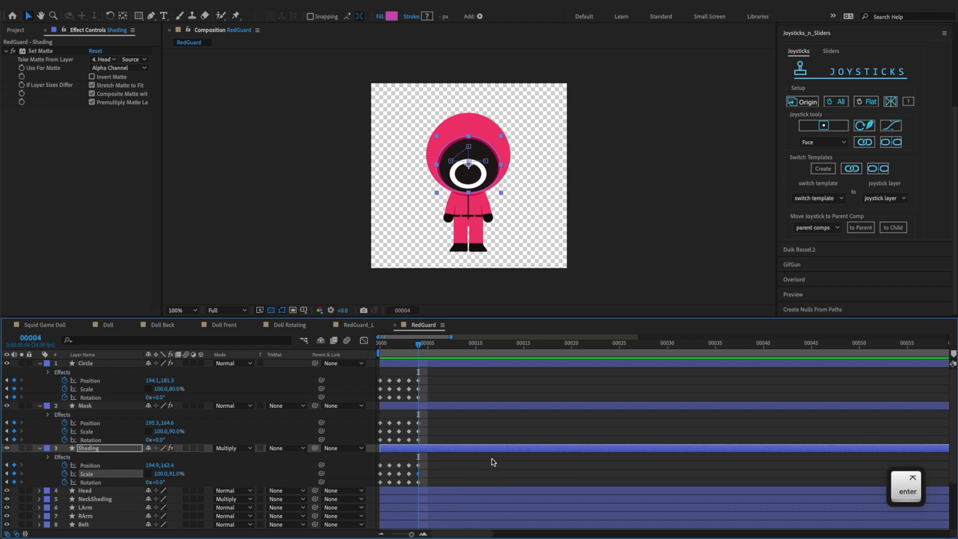
Nudge the Mask layer 4 px up at frame 4, to a Y position of 160.6, and save the project
click(450, 436)
click(467, 407)
key(Up)
key(Up)
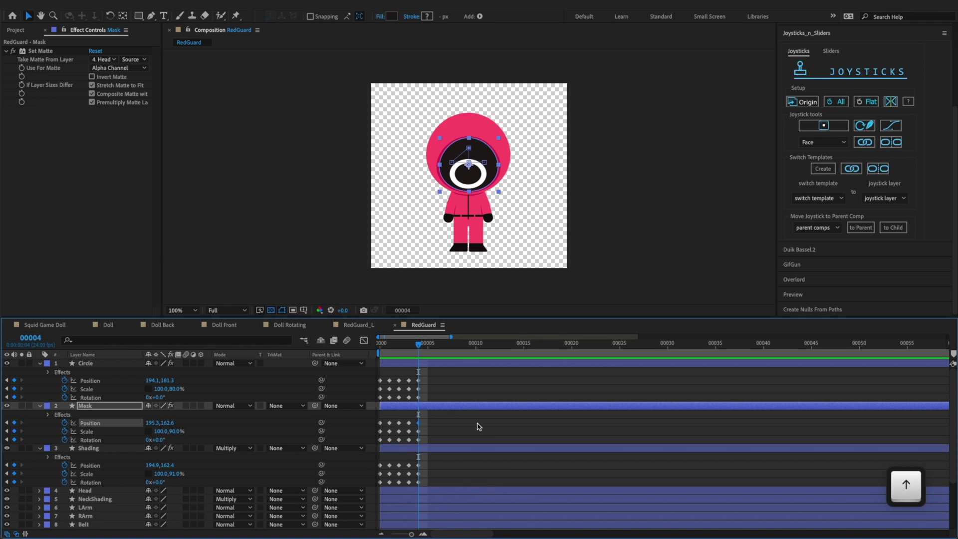
click(478, 427)
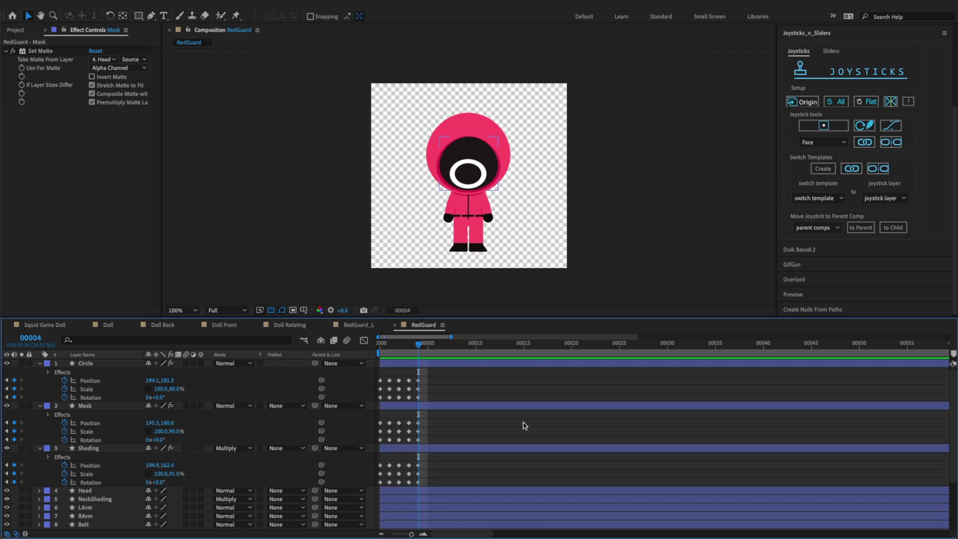
key(z)
key(x)
key(super+s)
Create a joystick named Face from the Circle, Mask and Shading layers
click(99, 364)
shift+click(103, 448)
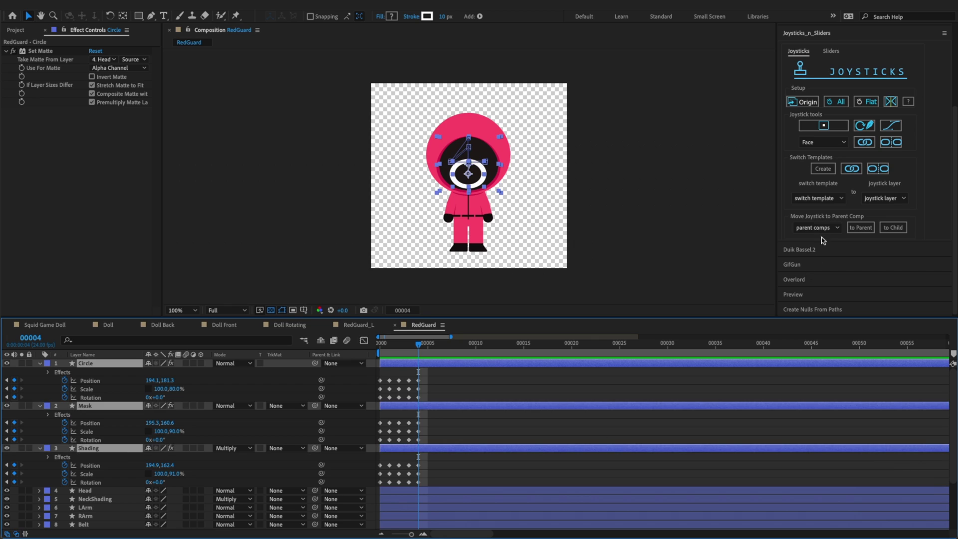
click(817, 129)
text(Face)
key(Return)
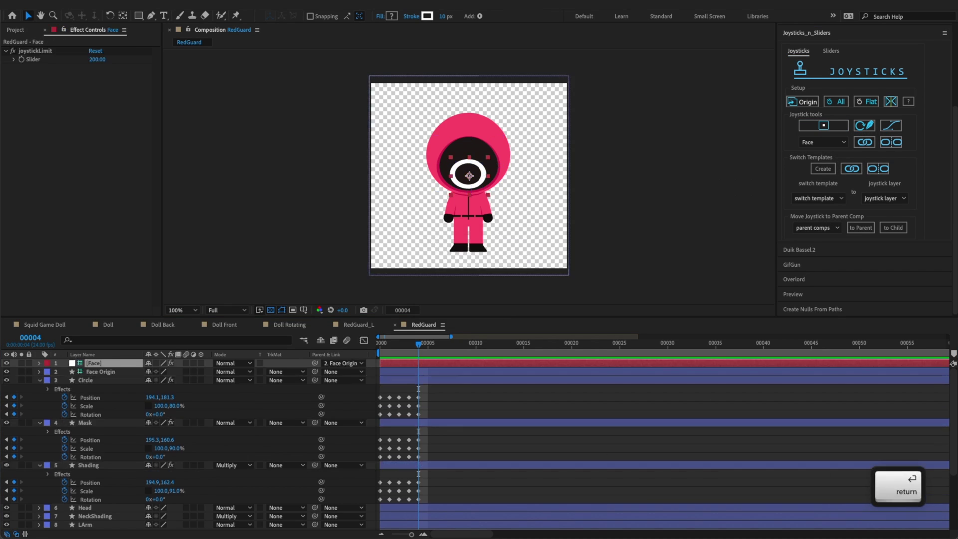
Collapse the face layers' properties and move the Face Origin joystick off the character into the composition's upper-right corner
click(40, 380)
click(111, 381)
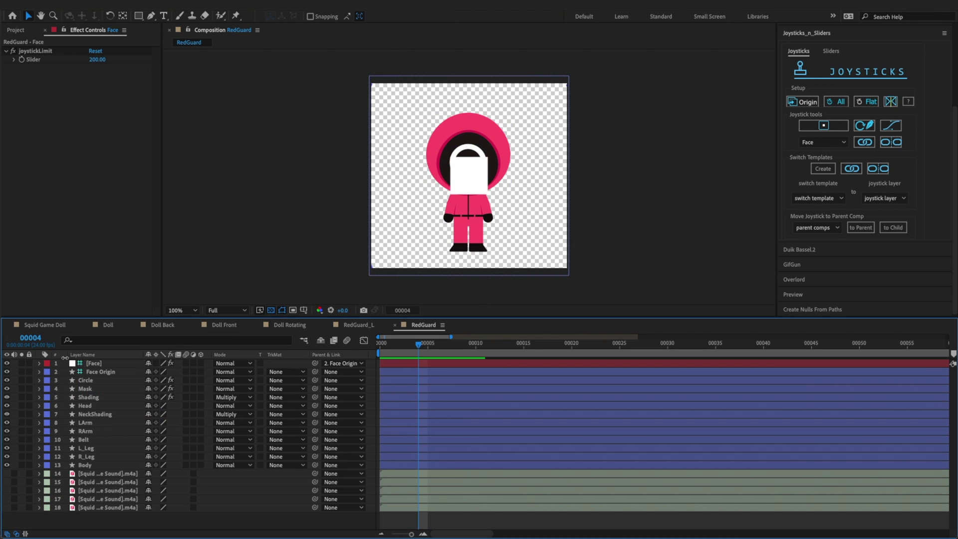
click(110, 371)
drag(481, 188, 555, 123)
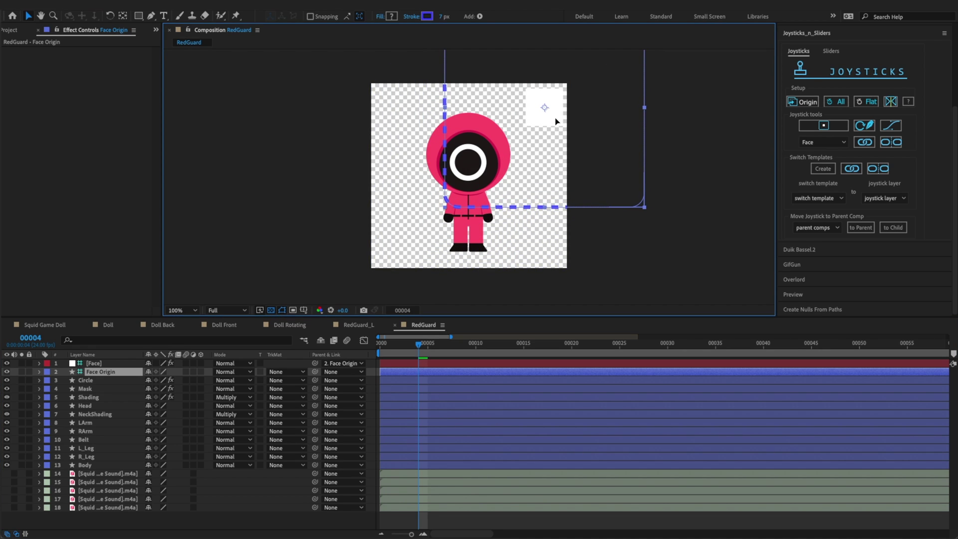
Turn off the transparency grid and scale the Face Origin layer to 22%
click(270, 310)
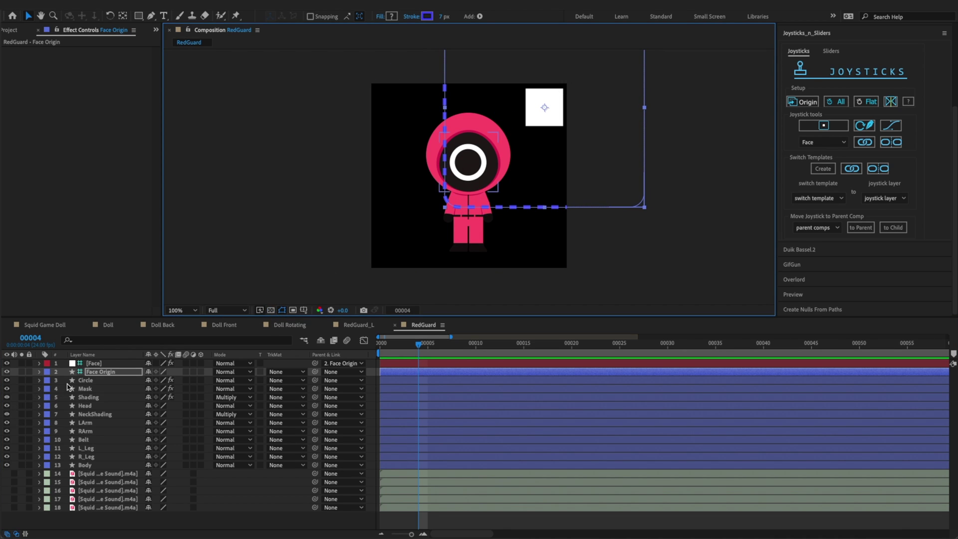
key(s)
click(161, 381)
text(33)
key(Return)
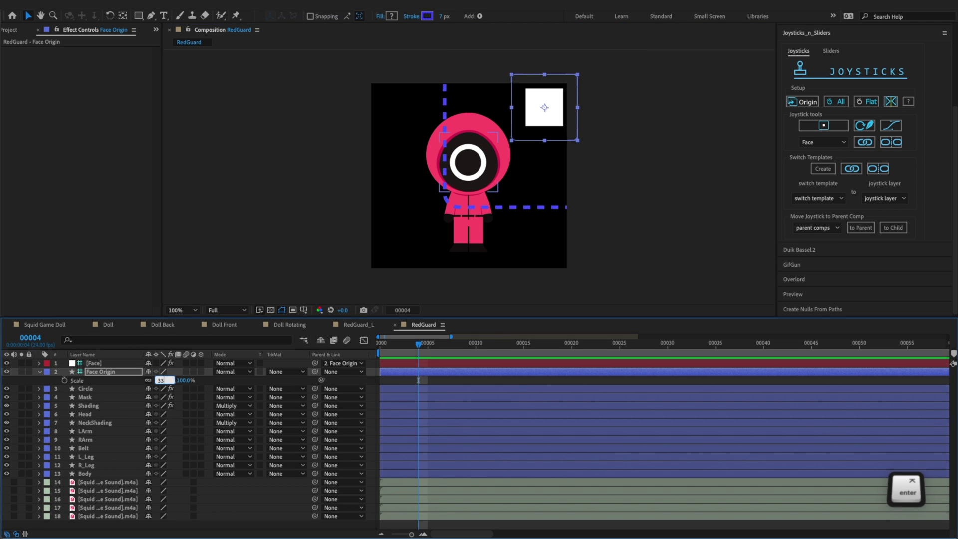
click(158, 380)
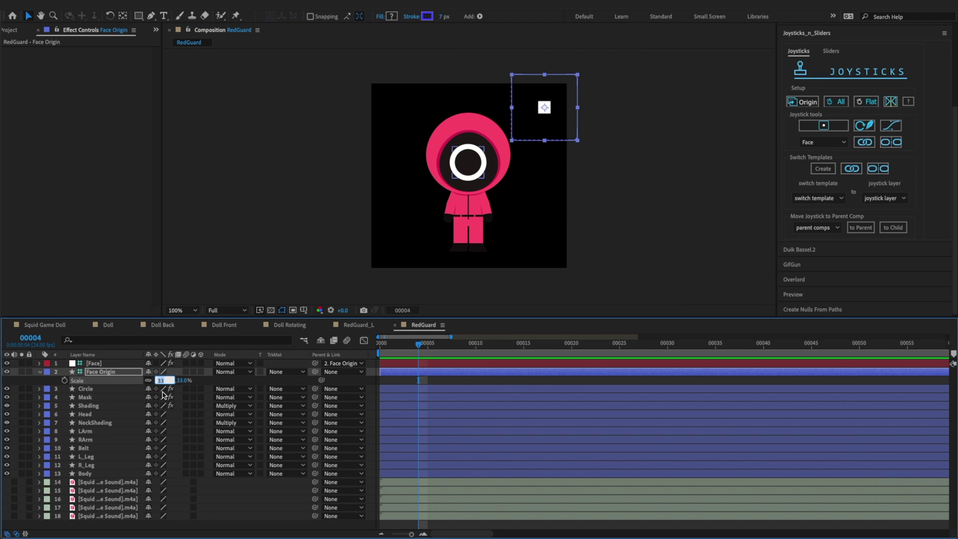
text(22)
key(Return)
Lock and collapse the Face Origin layer, try moving the Face joystick, undo that move and save the project
click(29, 371)
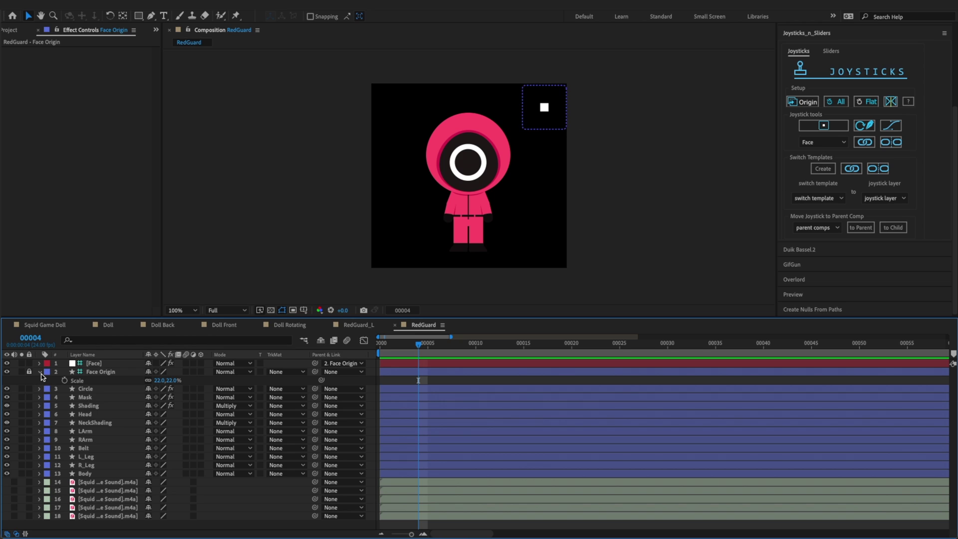
click(40, 372)
click(545, 107)
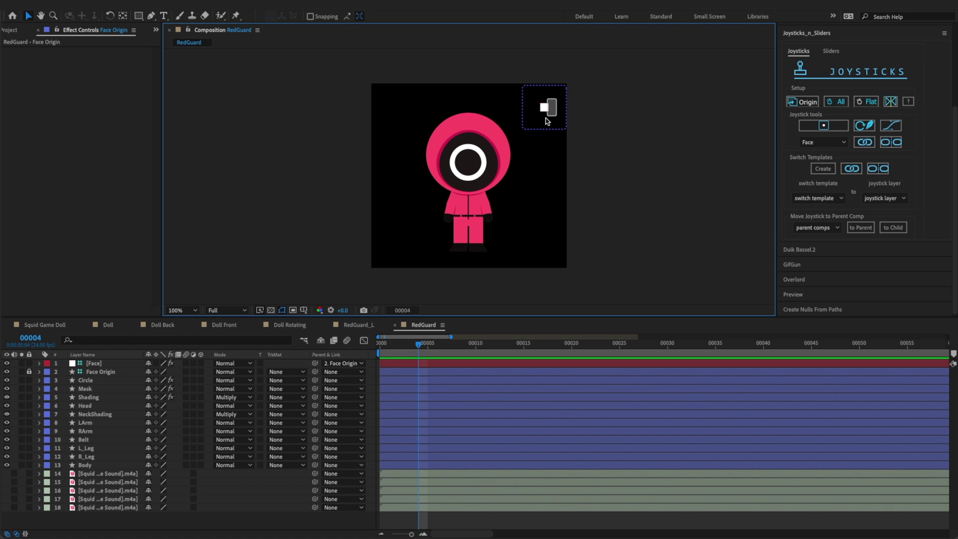
mouse_move(545, 109)
mouse_down()
mouse_move(531, 112)
mouse_move(550, 95)
mouse_up()
key(ctrl+z)
key(ctrl+s)
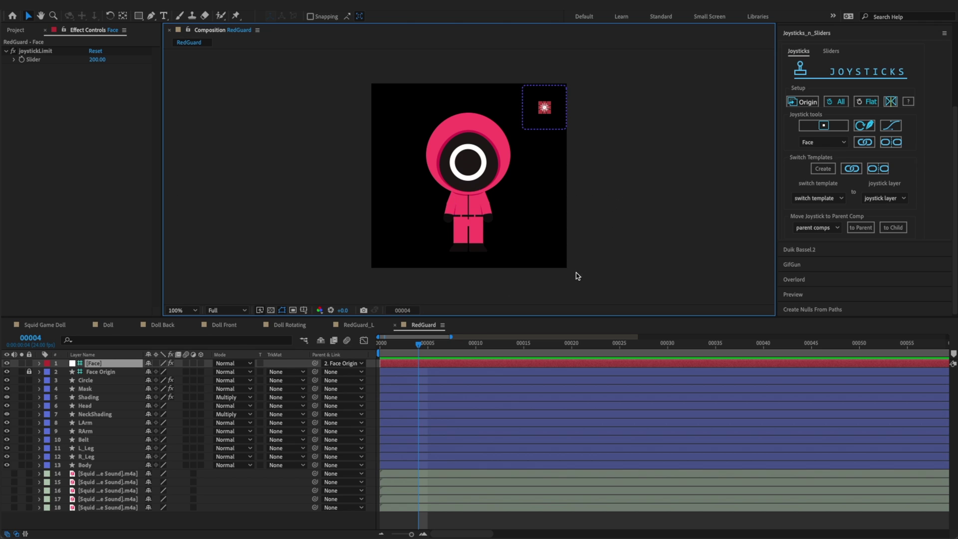
End the work area at frame 60 and separate the Face layer's Position into X and Y dimensions
drag(451, 338, 538, 338)
click(638, 347)
key(n)
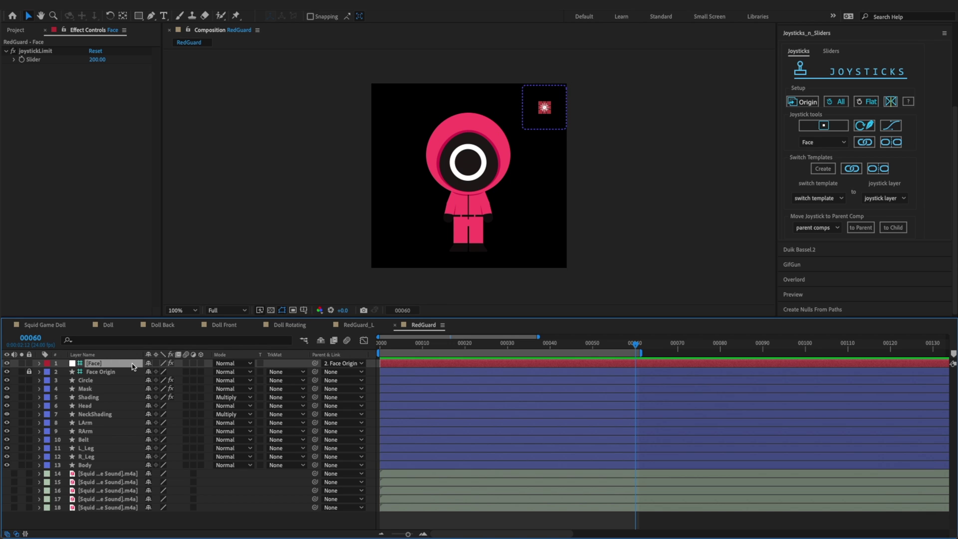
key(p)
right_click(92, 373)
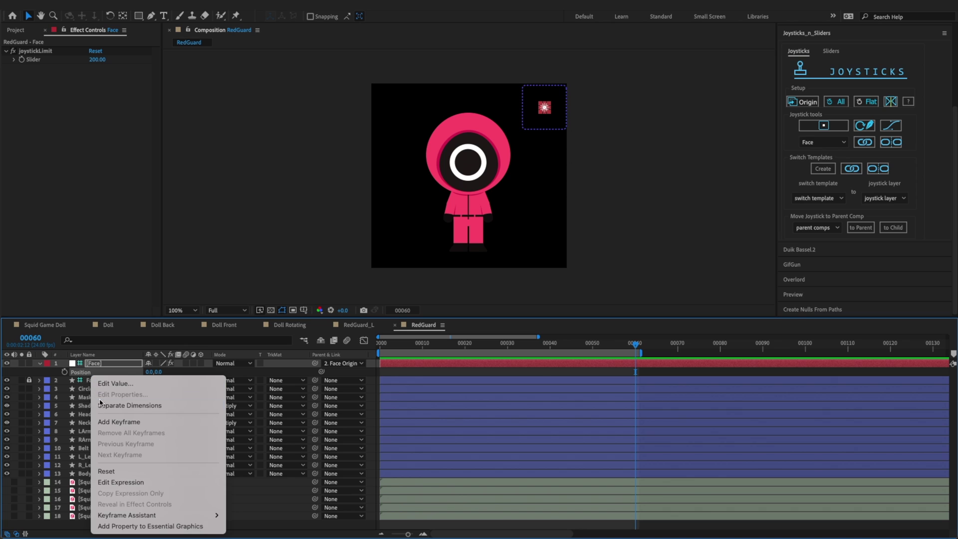
click(148, 405)
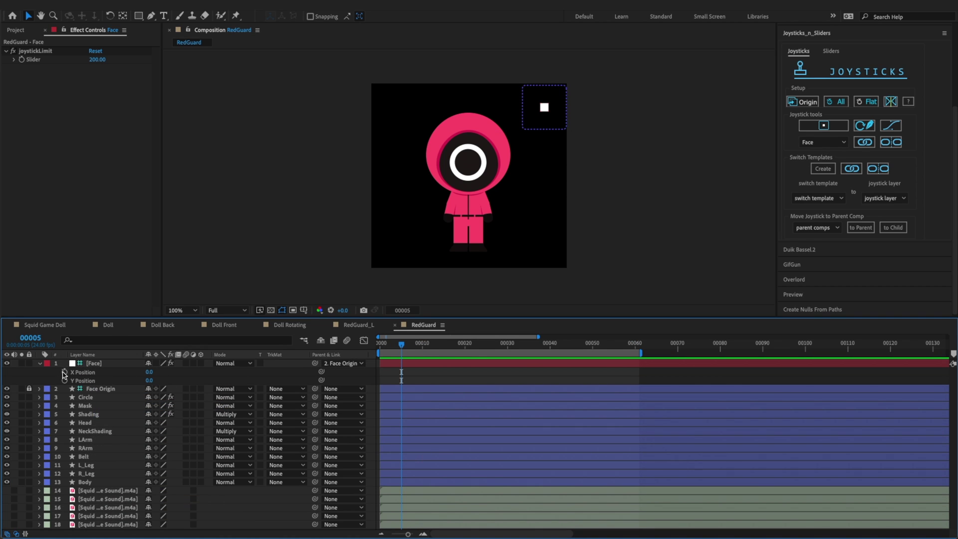
Add X and Y Position keyframes to the Face layer at frames 5 and 11
drag(64, 372, 64, 381)
key(alt+x)
key(alt+x)
key(alt+x)
key(alt+x)
key(alt+x)
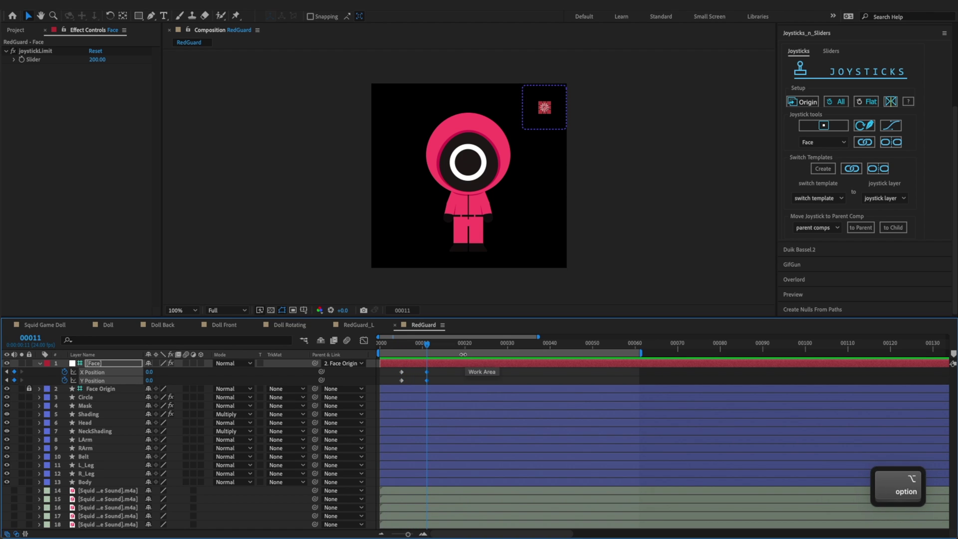
Add another two pairs of Face X and Y Position keyframes at frames 20 and 26
click(464, 346)
click(14, 381)
key(alt+x)
key(alt+x)
key(alt+x)
key(alt+x)
key(alt+x)
key(alt+x)
click(14, 372)
click(14, 380)
Add Face X and Y Position keyframes at frames 43 and 49, and save the project
click(520, 344)
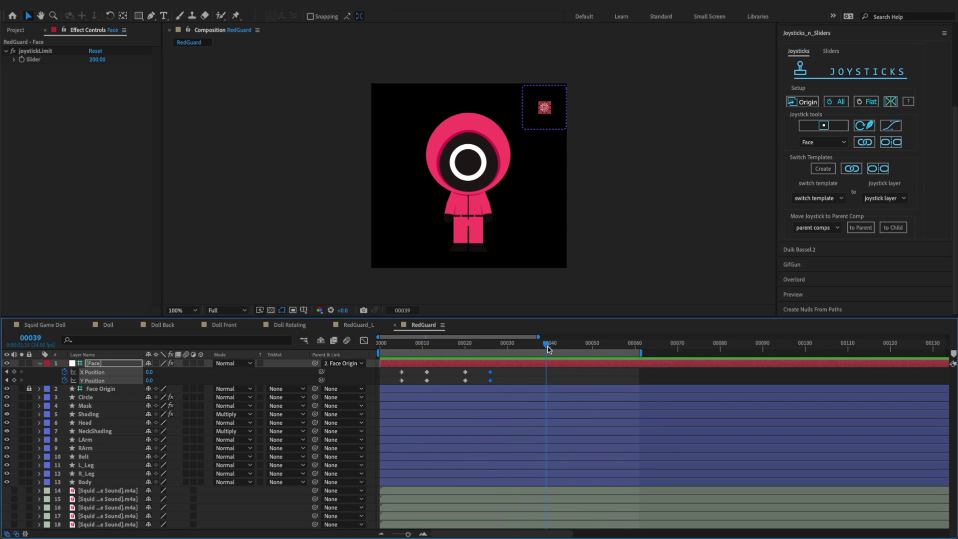
click(549, 345)
key(alt+x)
key(Page_Down)
key(Page_Down)
key(Page_Down)
key(Page_Down)
key(Page_Down)
click(661, 375)
mouse_move(585, 369)
mouse_down()
mouse_move(547, 384)
mouse_move(589, 371)
mouse_up()
click(630, 378)
key(super+s)
At frame 11, set Face's X Position to -110 and Y Position to 32, and copy those keyframes onto frame 20
click(422, 345)
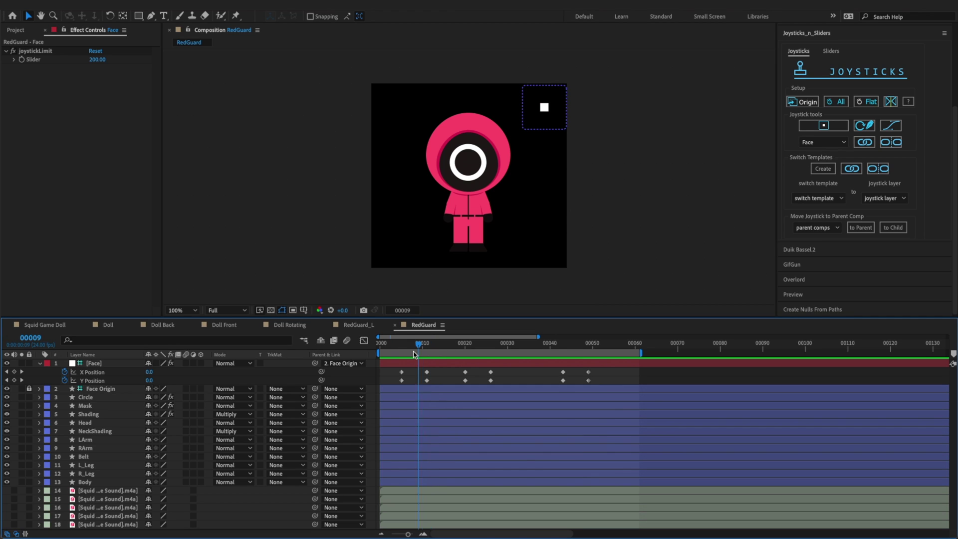
key(x)
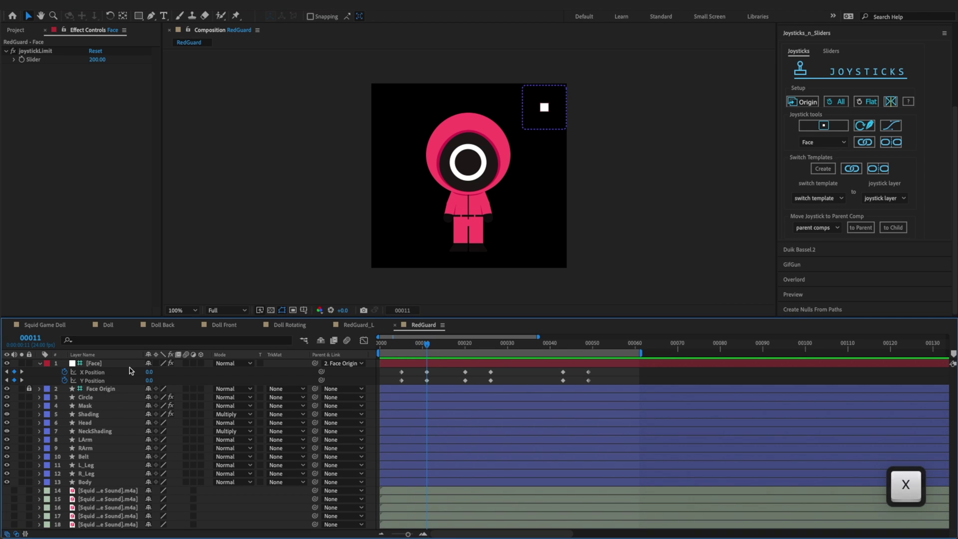
mouse_move(149, 372)
mouse_down()
mouse_move(95, 372)
mouse_move(161, 380)
mouse_up()
click(445, 380)
key(k)
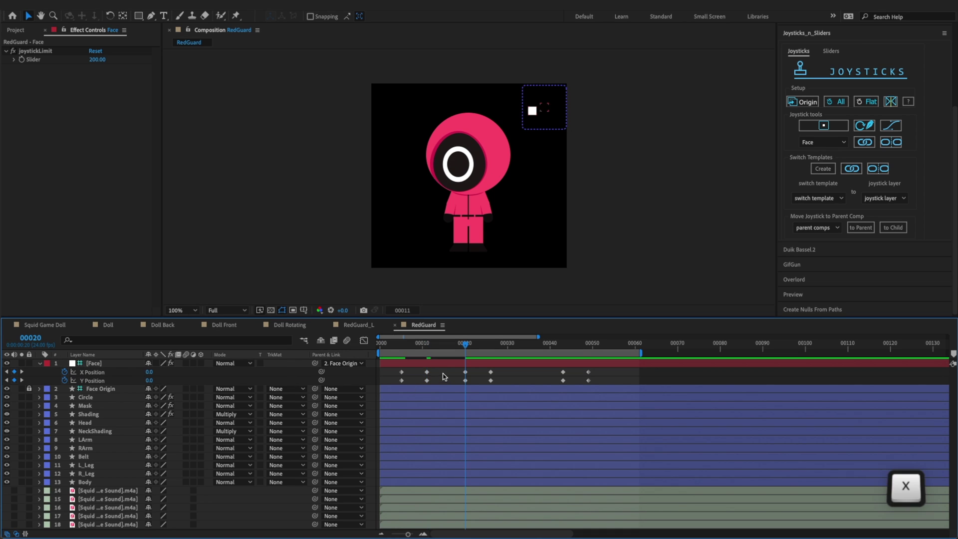
key(super+v)
At frame 26, set Face's X Position to 162 and Y Position to -36, and copy those keyframes onto frame 43
key(x)
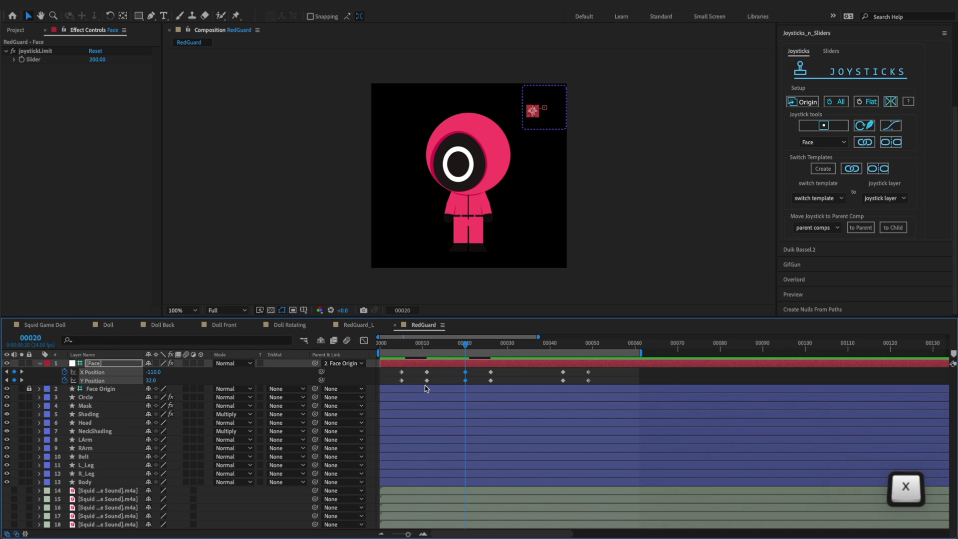
drag(146, 374, 231, 379)
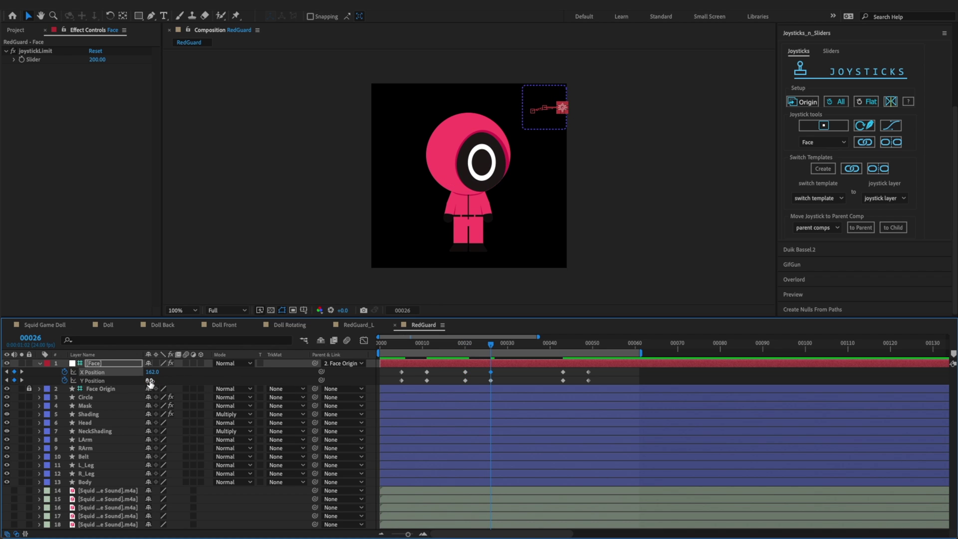
drag(149, 380, 135, 382)
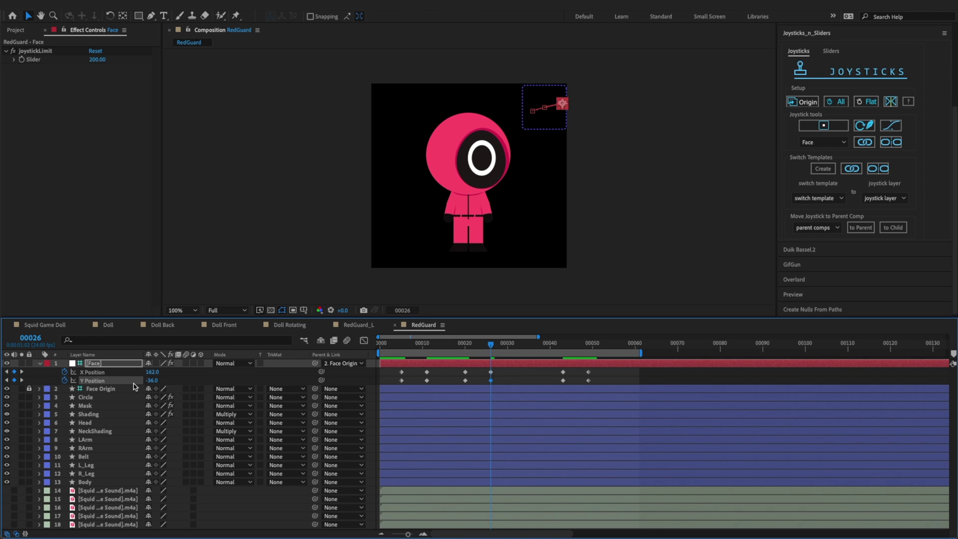
drag(511, 374, 487, 384)
key(super+c)
key(k)
key(super+v)
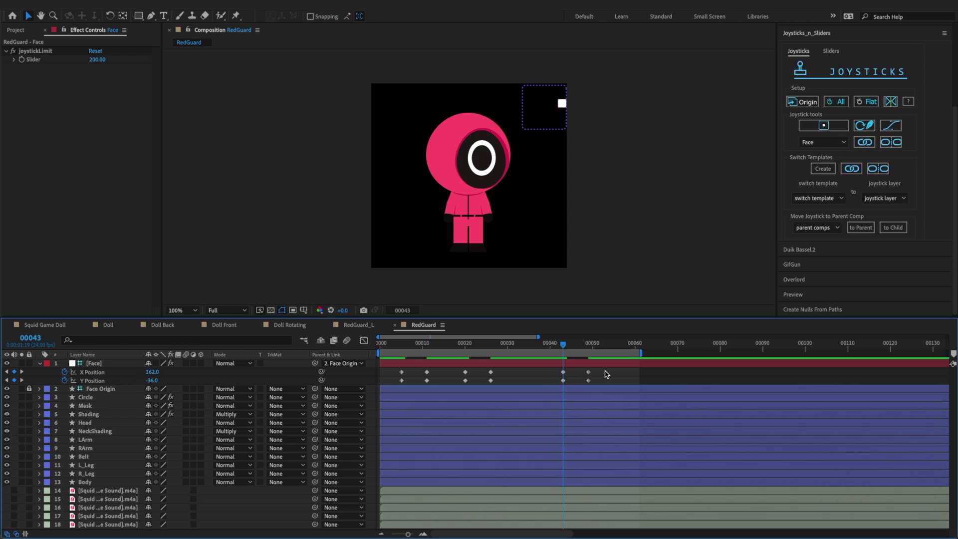
Move the Face keyframes at frames 20 and 26 to frames 26 and 32, and extend the work area to frame 120
mouse_move(609, 369)
mouse_down()
mouse_move(461, 387)
mouse_move(474, 372)
mouse_move(505, 374)
mouse_move(492, 377)
mouse_up()
click(628, 386)
click(495, 384)
drag(641, 353, 891, 353)
Preview the head turn and move the last four pairs of Face keyframes to frames 35, 41, 52 and 58
key(space)
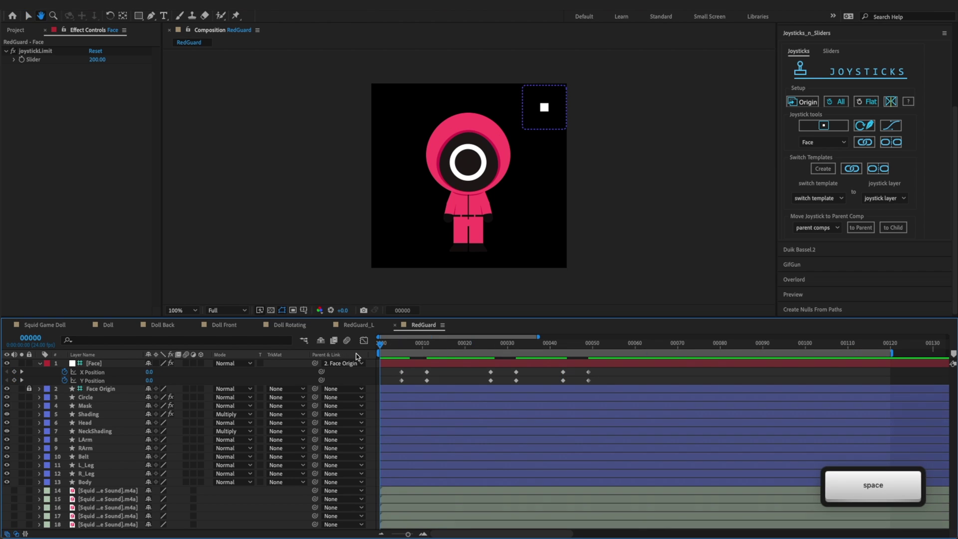
key(space)
drag(606, 370, 529, 374)
click(483, 378)
click(379, 349)
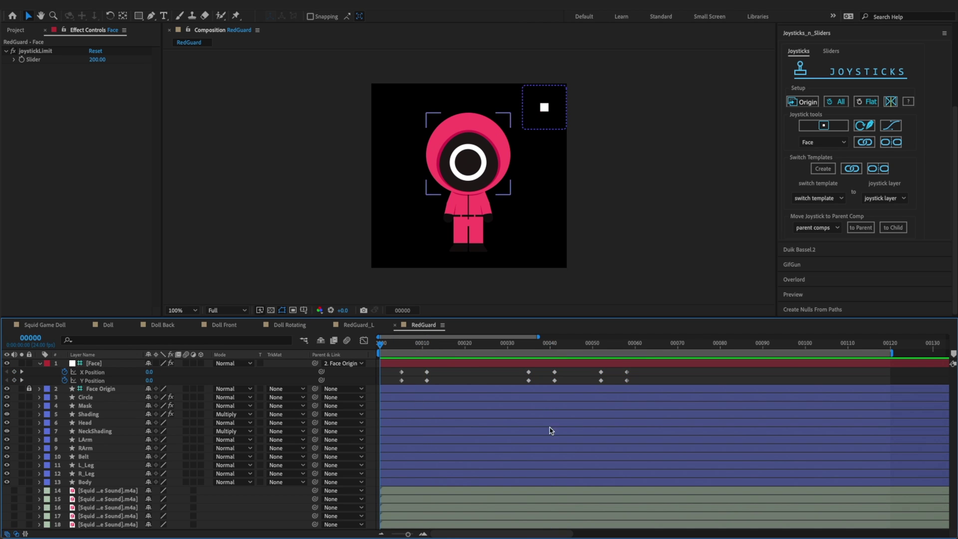
Retime the last four pairs of Face keyframes to frames 41, 49, 60 and 66
mouse_move(643, 373)
mouse_down()
mouse_move(512, 391)
mouse_move(653, 375)
mouse_up()
click(532, 375)
click(688, 377)
drag(553, 347, 578, 355)
drag(673, 374, 576, 397)
key(alt+w)
key(alt+w)
click(692, 375)
Copy the Face X and Y Position keyframes from frame 60 onto frame 66
key(x)
key(x)
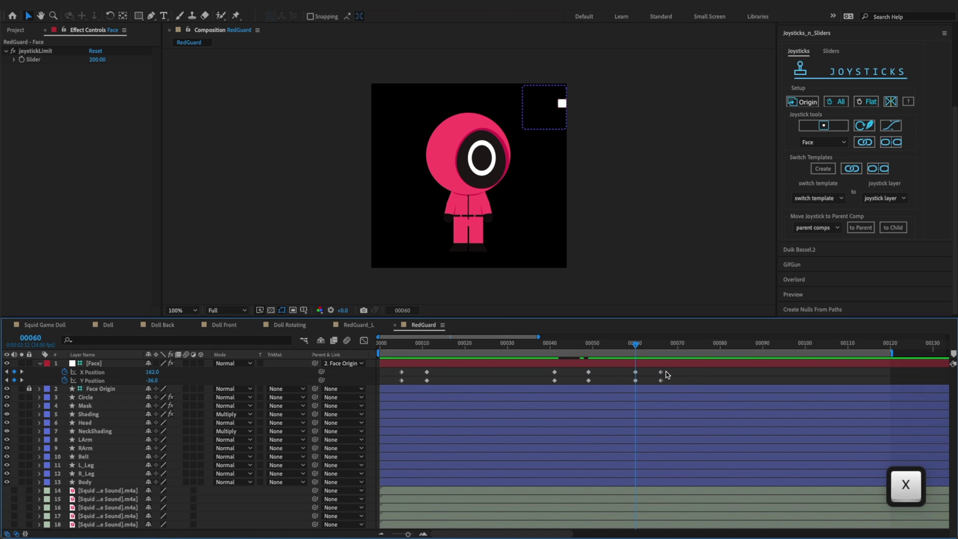
key(alt+x)
key(alt+x)
key(alt+x)
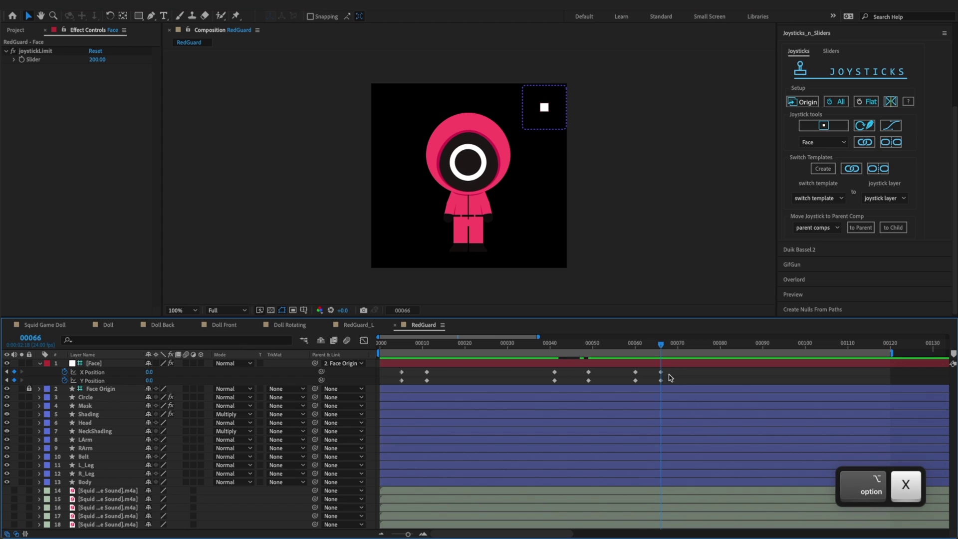
drag(644, 370, 625, 390)
key(super+c)
key(super+v)
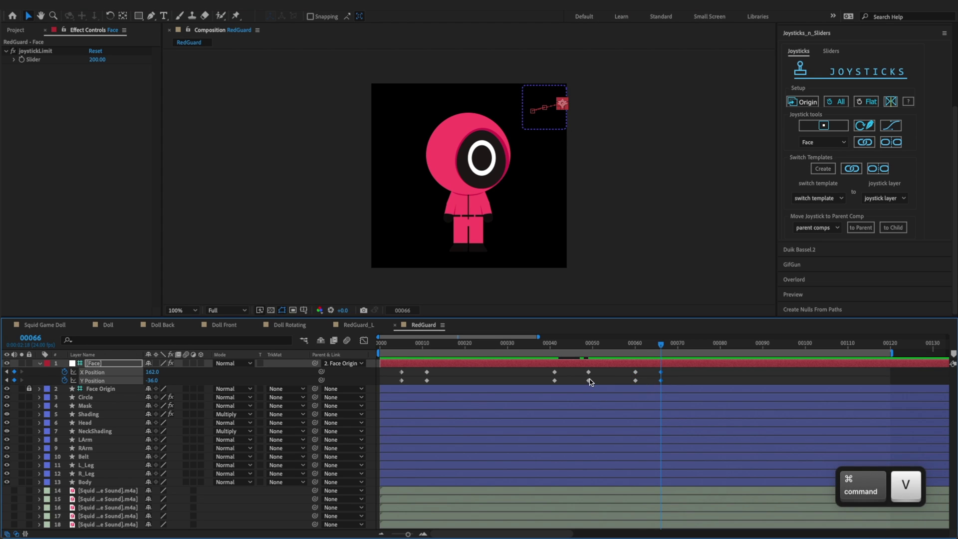
Nudge the Face joystick at frame 66 to X Position 139.3 and Y Position -17.8
key(Left)
key(Left)
key(Left)
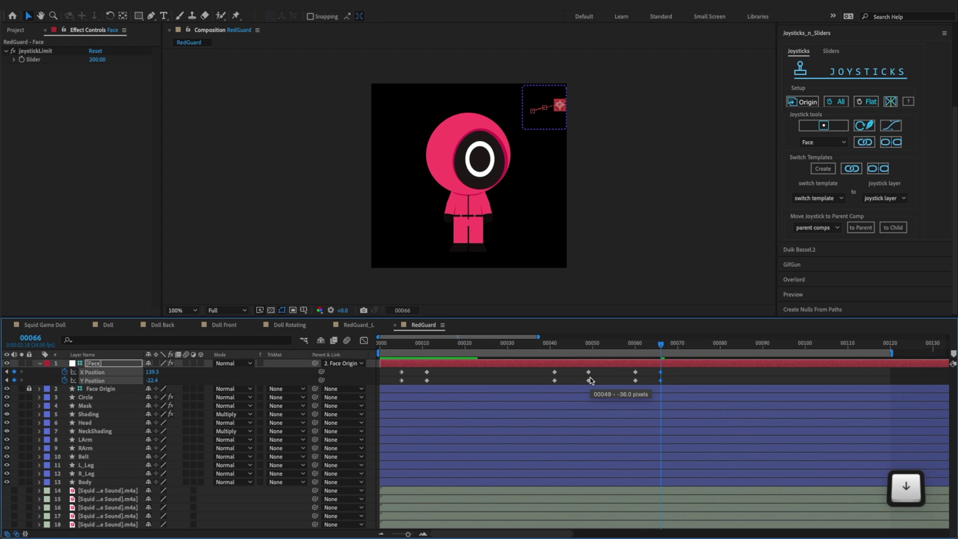
click(693, 376)
key(z)
key(x)
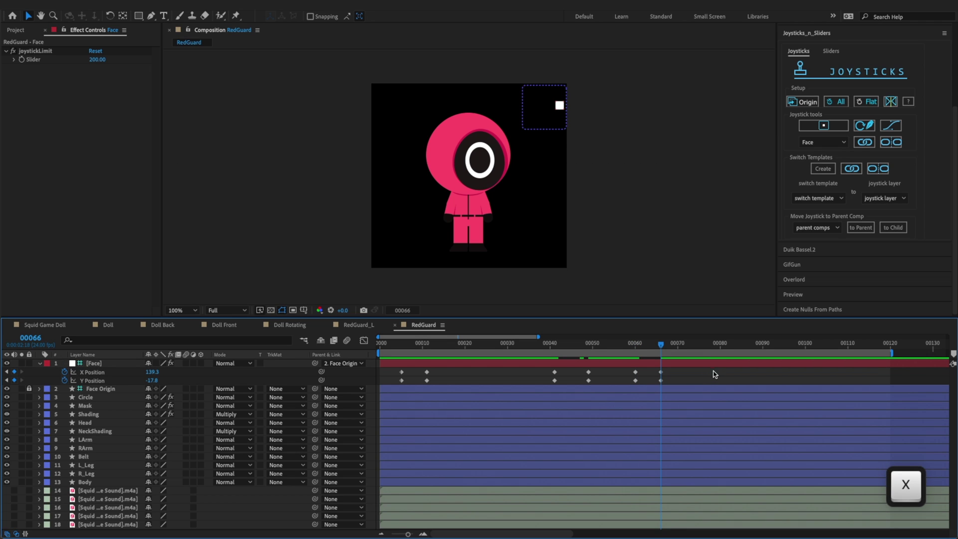
key(z)
key(x)
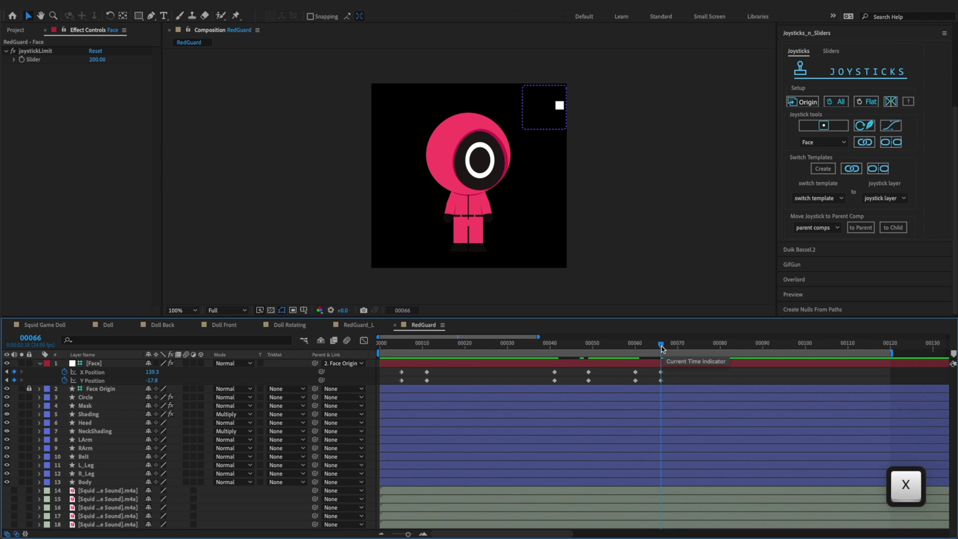
Hold the current Face pose with X and Y Position keyframes at frame 95
drag(662, 344, 783, 349)
click(14, 372)
click(14, 380)
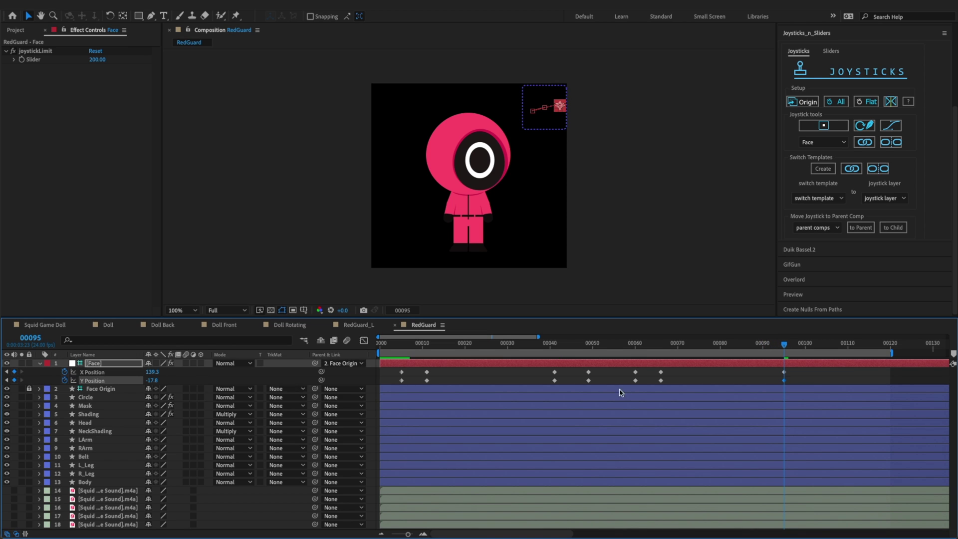
Paste the frame 5 Face keyframes at frame 103 and set X Position to -37 and Y Position to 42 there
key(alt+x)
key(alt+x)
key(alt+x)
key(alt+x)
key(alt+x)
key(alt+x)
key(alt+x)
key(alt+x)
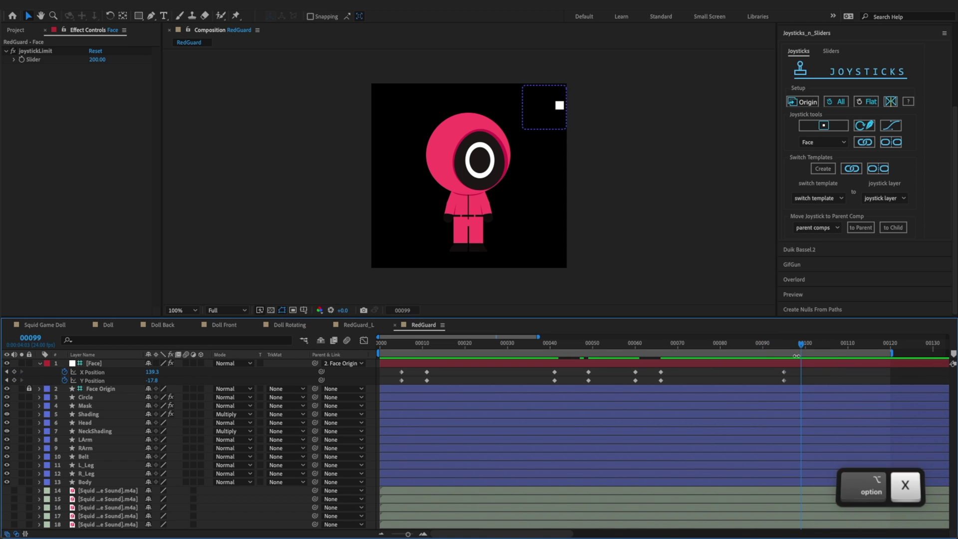
drag(410, 371, 393, 387)
key(super+c)
key(super+v)
mouse_move(151, 373)
mouse_down()
mouse_move(132, 374)
mouse_move(163, 379)
mouse_up()
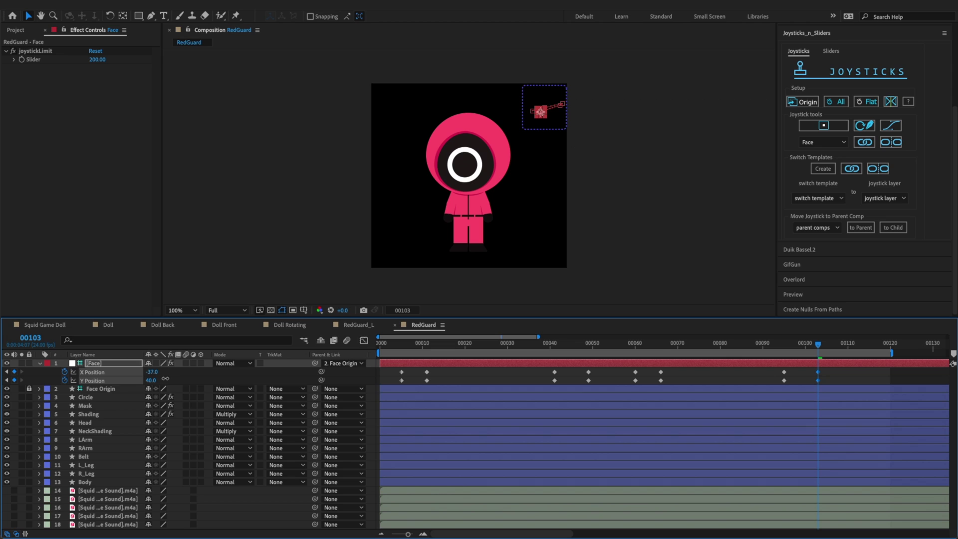
key(F2)
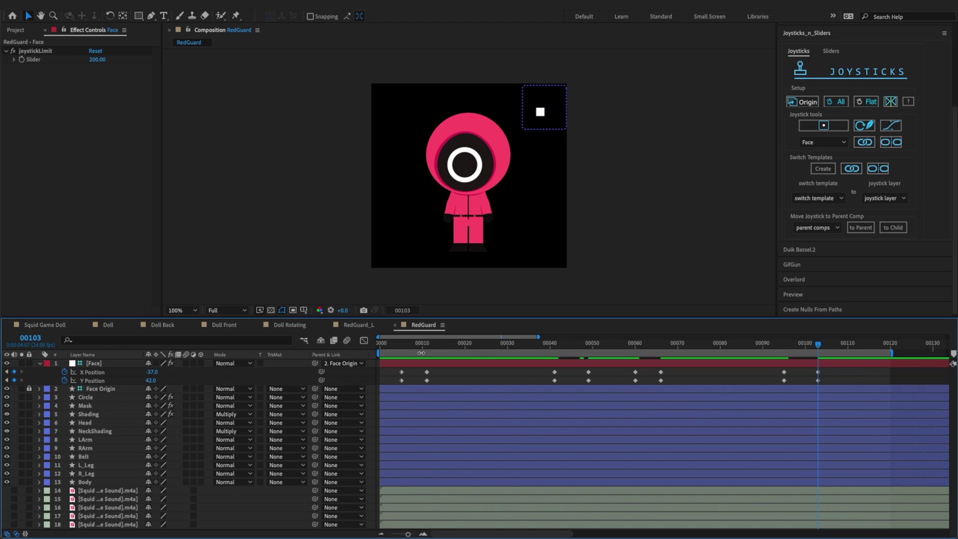
click(427, 344)
click(818, 345)
key(z)
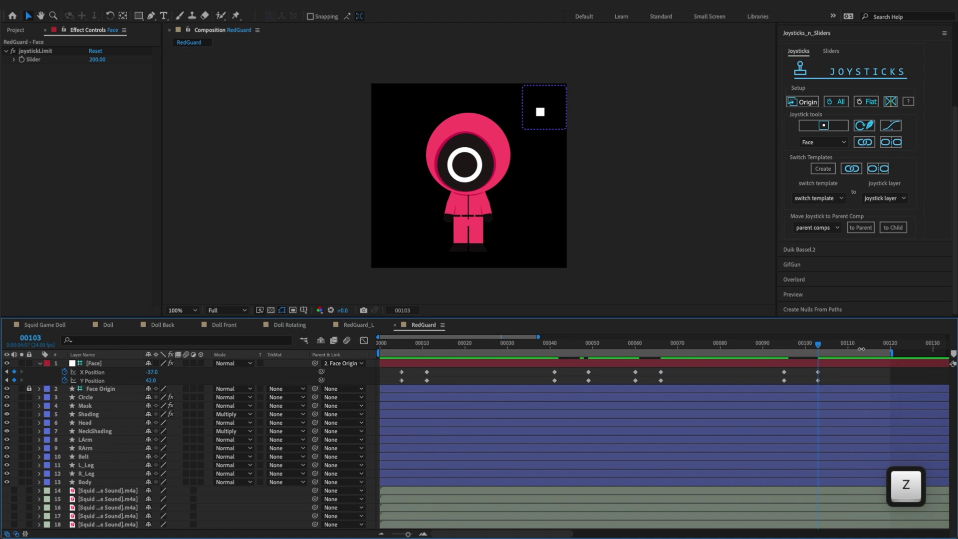
Extend the work area to about frame 140 and add Face X and Y Position keyframes at frame 115
drag(538, 338, 621, 346)
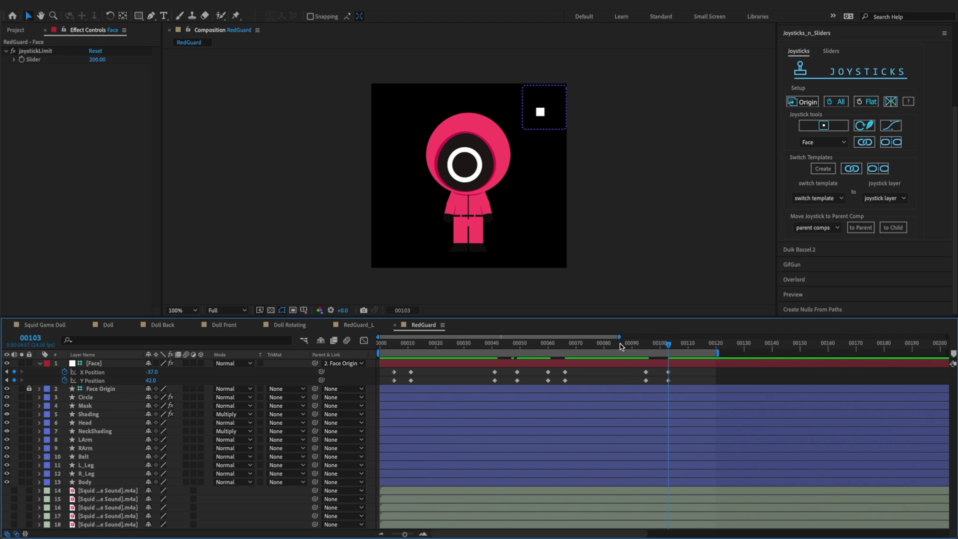
drag(724, 354, 772, 358)
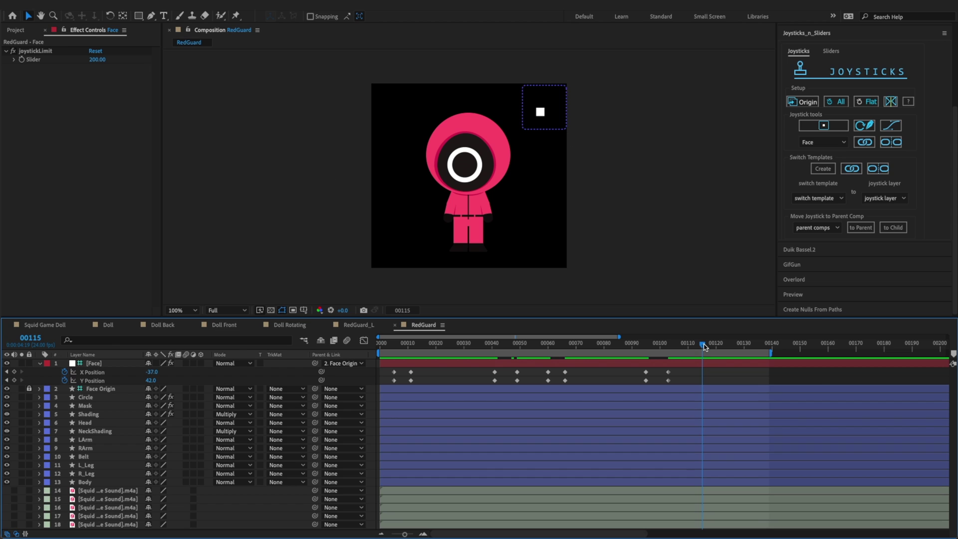
click(14, 372)
click(14, 380)
Copy the neutral Face keyframes from frame 5 onto frame 121 and save the project
key(alt+x)
key(alt+x)
key(alt+x)
key(alt+x)
key(alt+x)
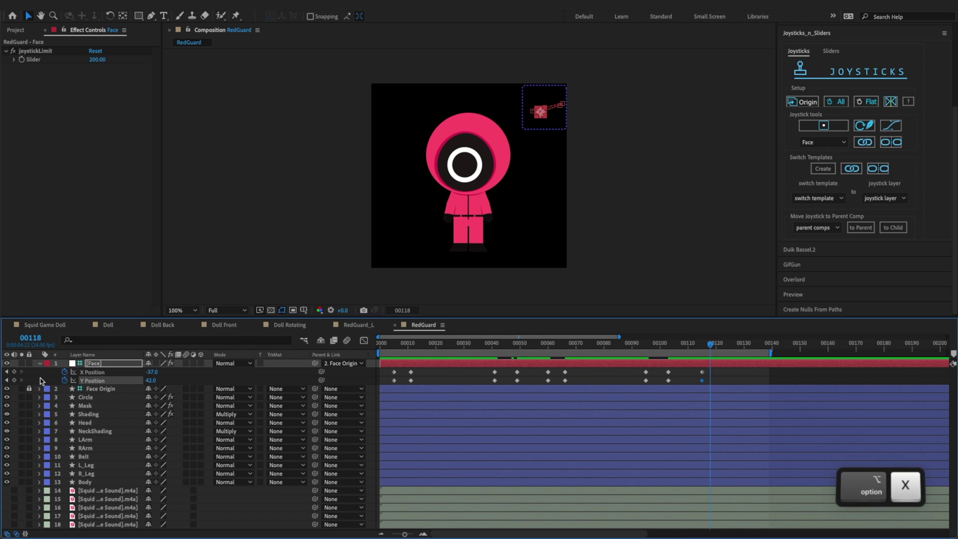
key(alt+x)
drag(402, 369, 388, 383)
key(super+c)
key(super+v)
key(super+s)
Apply the Flow easing curve 0.66, 0.00, 0.34, 1.00 to all of the Face layer's X and Y Position keyframes
click(744, 379)
drag(738, 369, 383, 388)
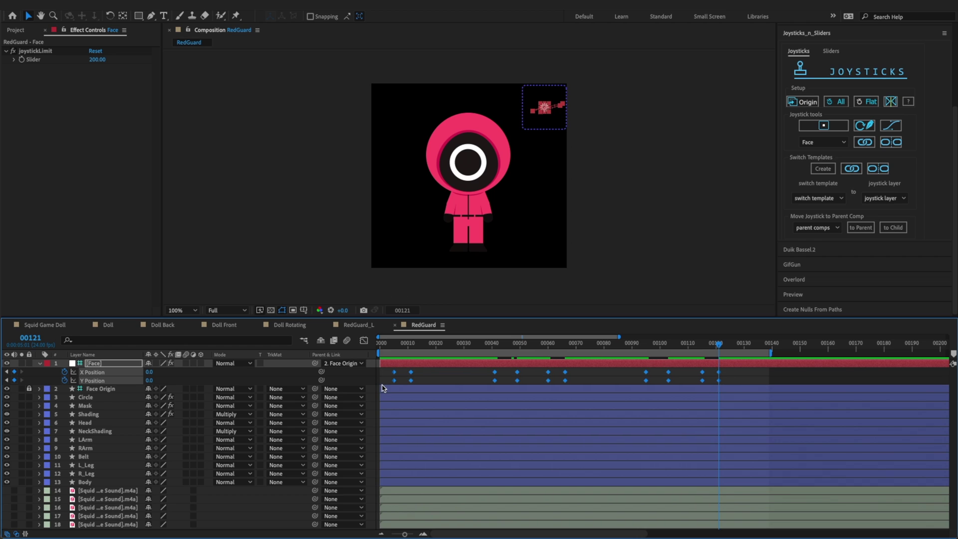
click(839, 35)
click(822, 41)
click(828, 31)
click(826, 123)
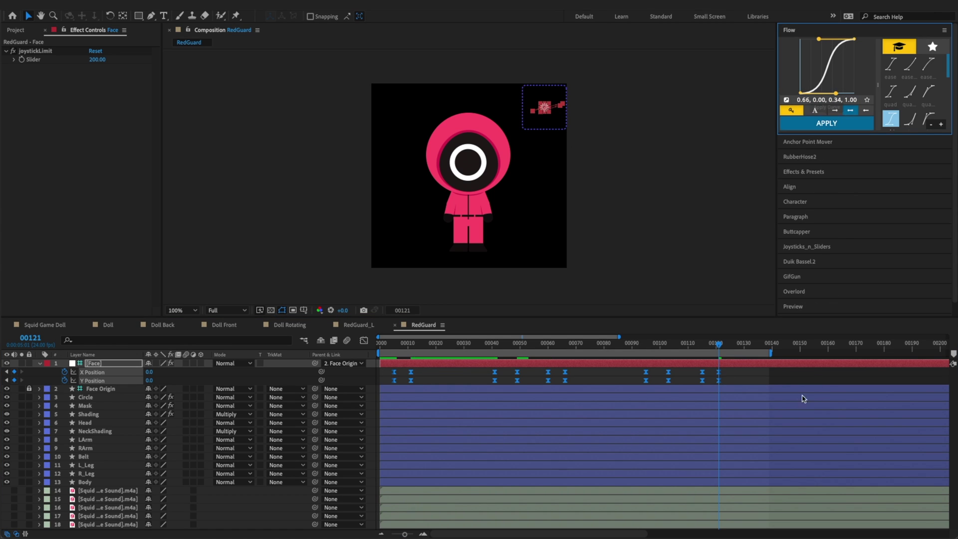
Preview the eased head turns from the start and save the project
click(789, 383)
key(space)
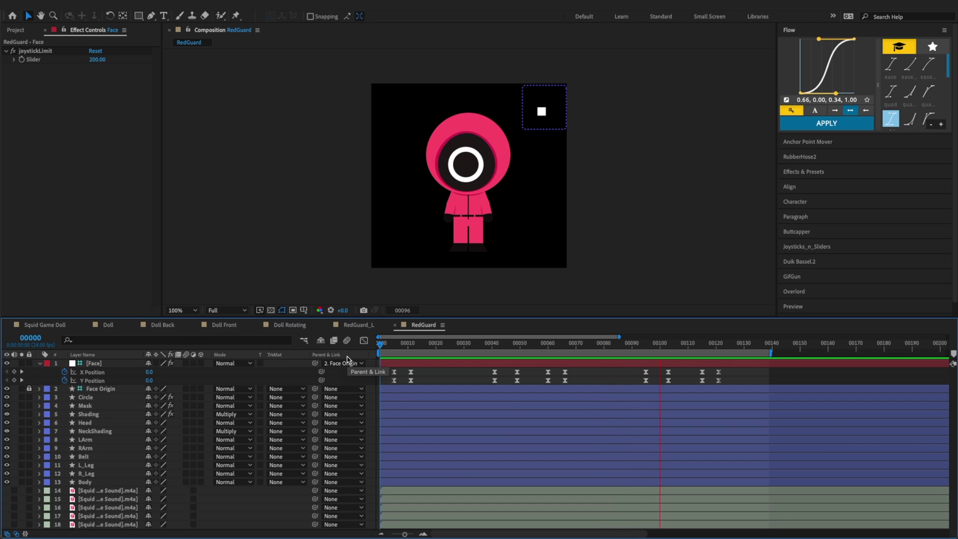
key(space)
key(super+s)
Delay the Face keyframes so the second head turn starts at frame 48 and the third at frame 97
key(k)
key(k)
drag(745, 370, 500, 374)
drag(578, 370, 514, 380)
click(488, 381)
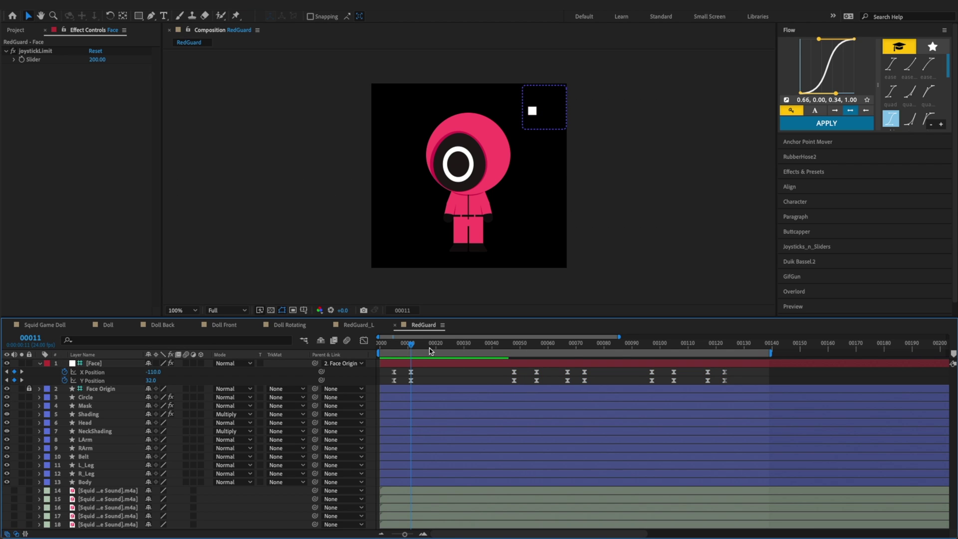
Hold the first head-turn pose with Face X and Y Position keyframes at frame 18
drag(430, 345, 430, 345)
click(14, 372)
click(14, 380)
Add Face Position keyframes at frame 24 and nudge the joystick to X -123.6 and Y 0.2
key(alt+x)
key(alt+x)
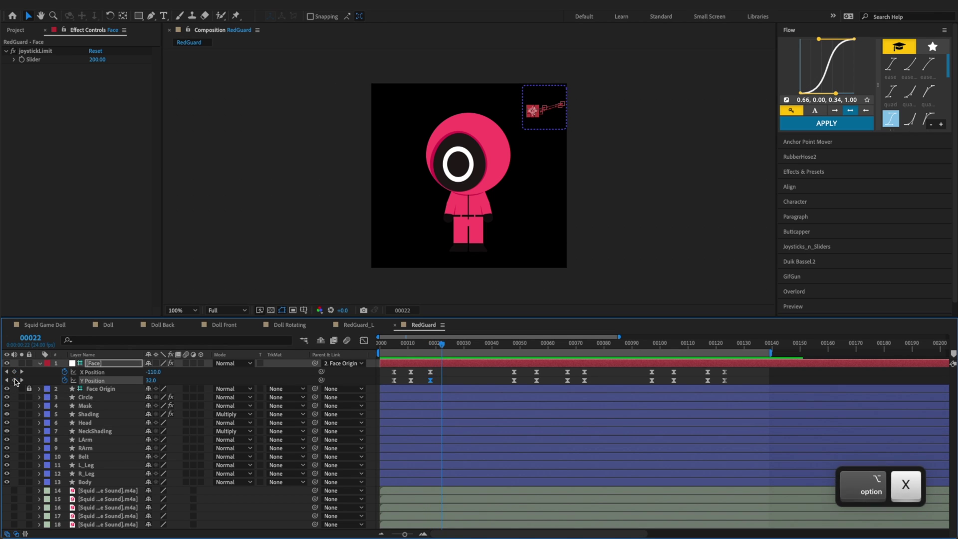
click(15, 381)
click(15, 372)
click(474, 378)
click(474, 365)
key(Up)
key(Up)
key(Left)
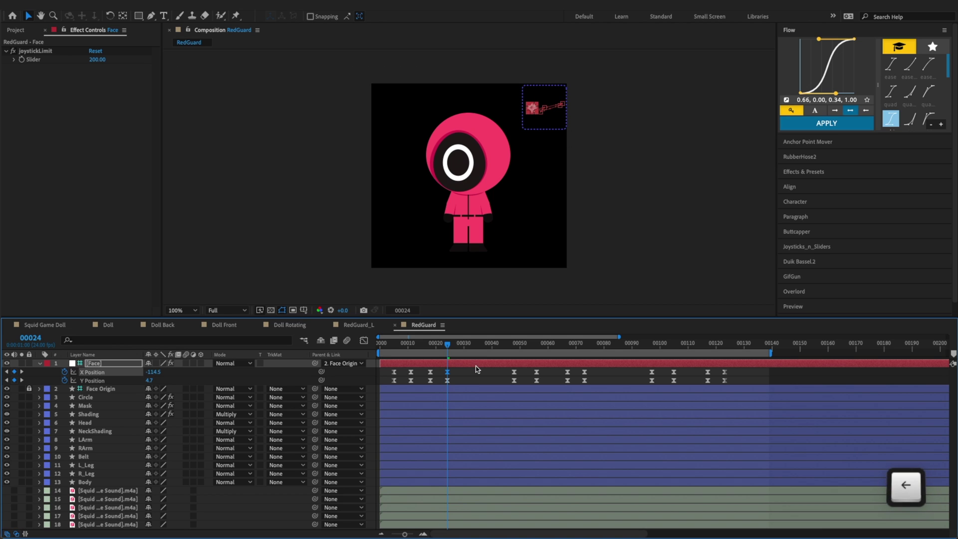
key(Up)
Copy the Face X and Y Position keyframes from frame 24 onto frame 48
drag(464, 370, 442, 382)
key(super+c)
key(k)
key(super+v)
click(474, 384)
Preview the retimed head turns and save the project
key(space)
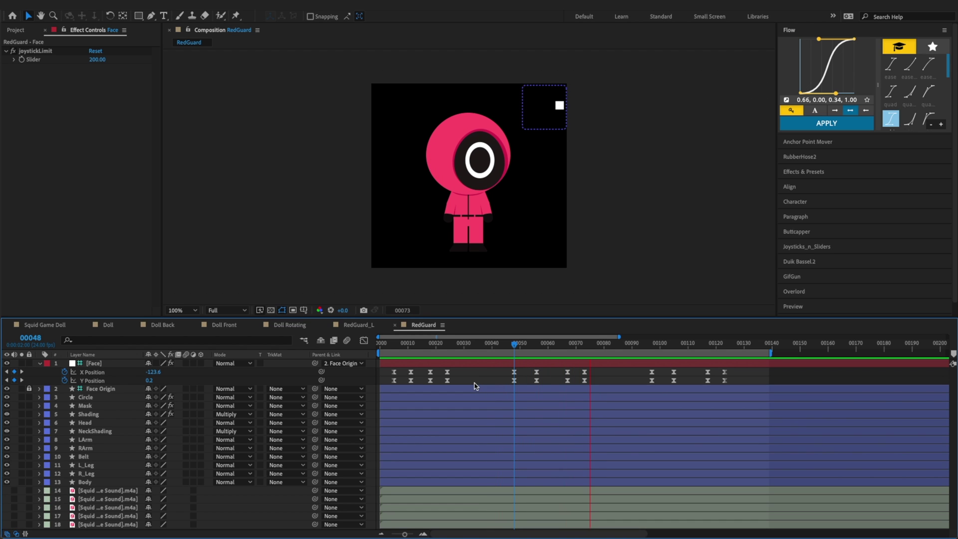
key(space)
key(ctrl+s)
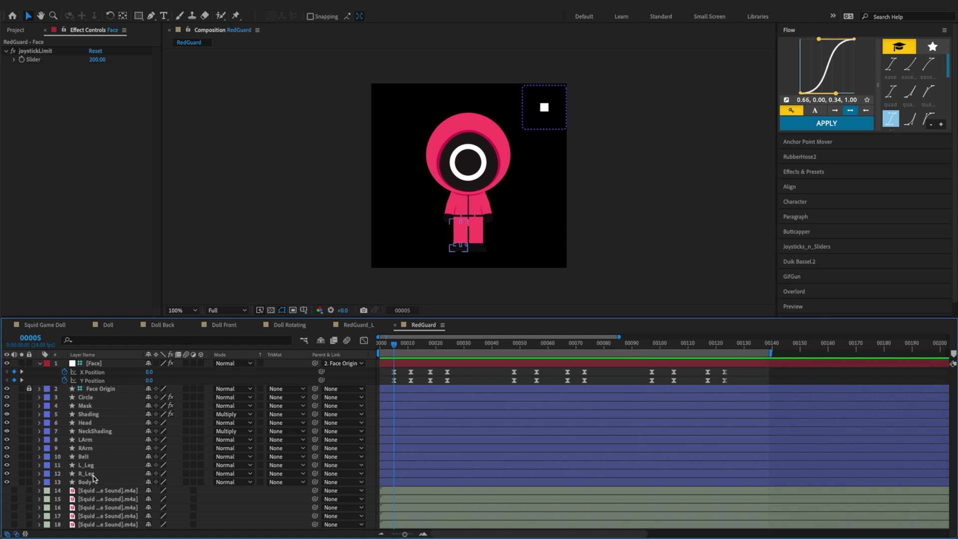
Start Rotation keyframing on the Body layer's Group 1 at frame 5 and reveal only its animated property
click(57, 483)
click(39, 483)
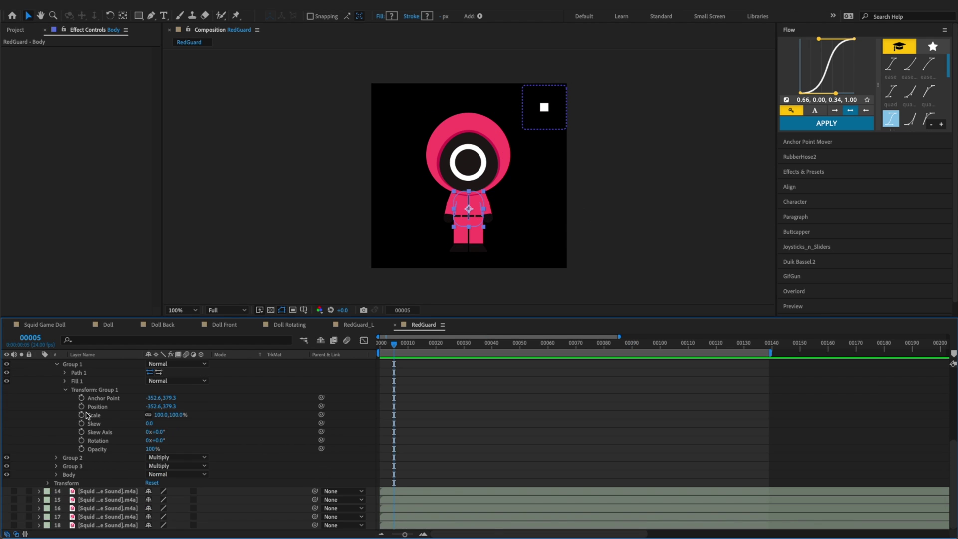
scroll(80, 442, up, 2)
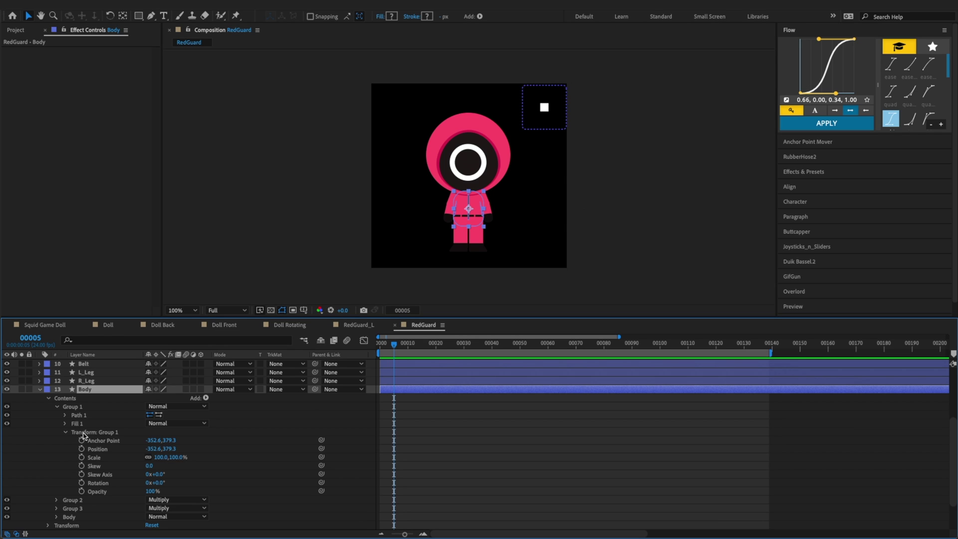
click(78, 406)
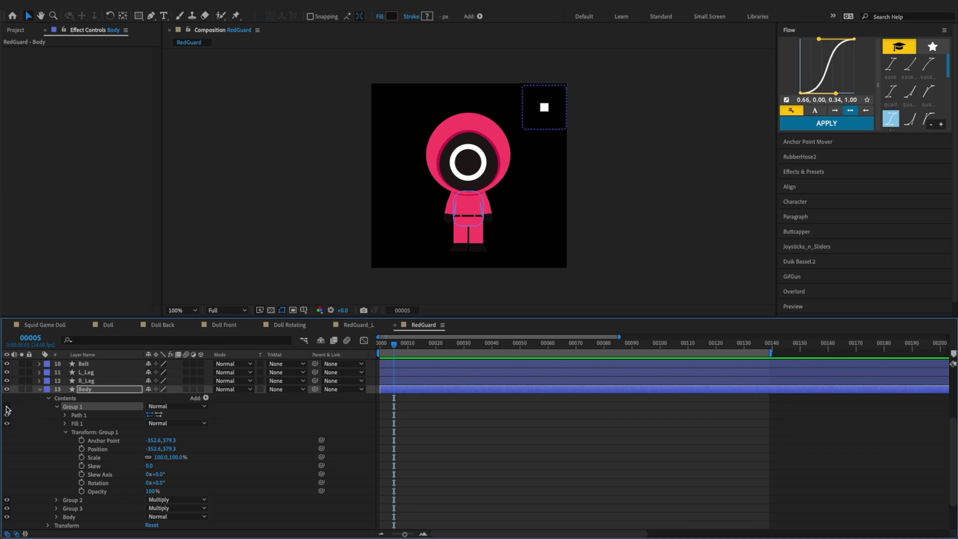
click(81, 483)
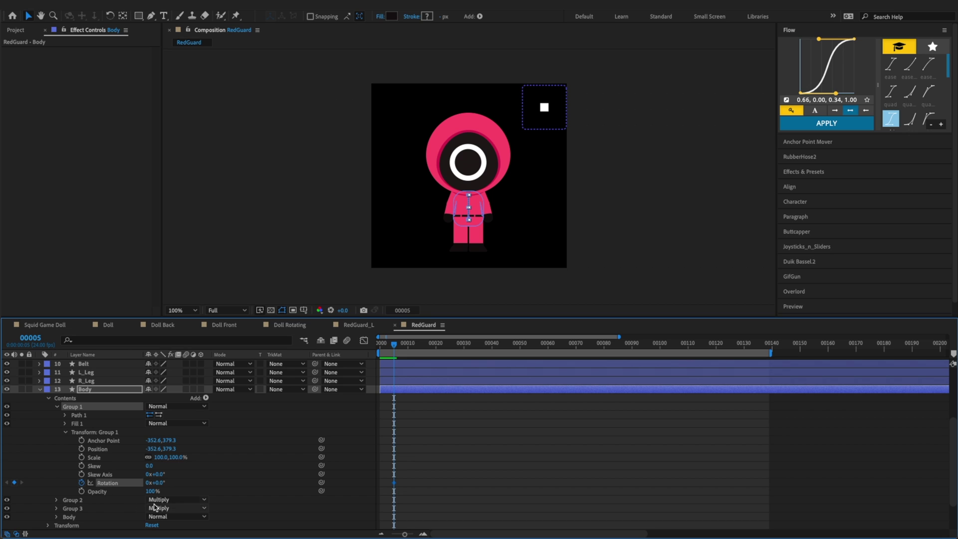
key(u)
scroll(185, 470, up, 1)
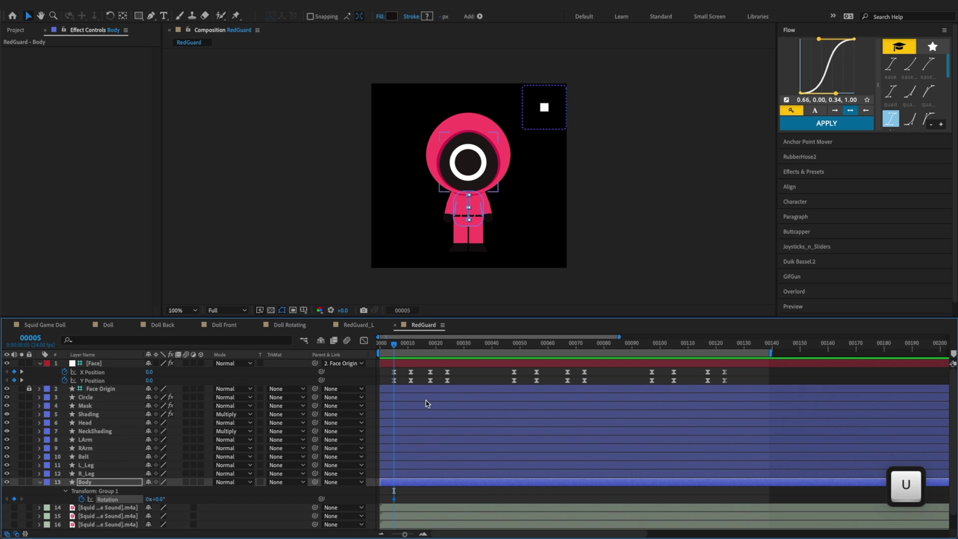
Add Body Group 1 Rotation keyframes at each Face keyframe time from frame 11 through frame 123
key(x)
click(15, 499)
key(x)
click(14, 498)
key(x)
click(14, 499)
key(x)
click(15, 499)
key(x)
key(x)
key(x)
key(x)
key(x)
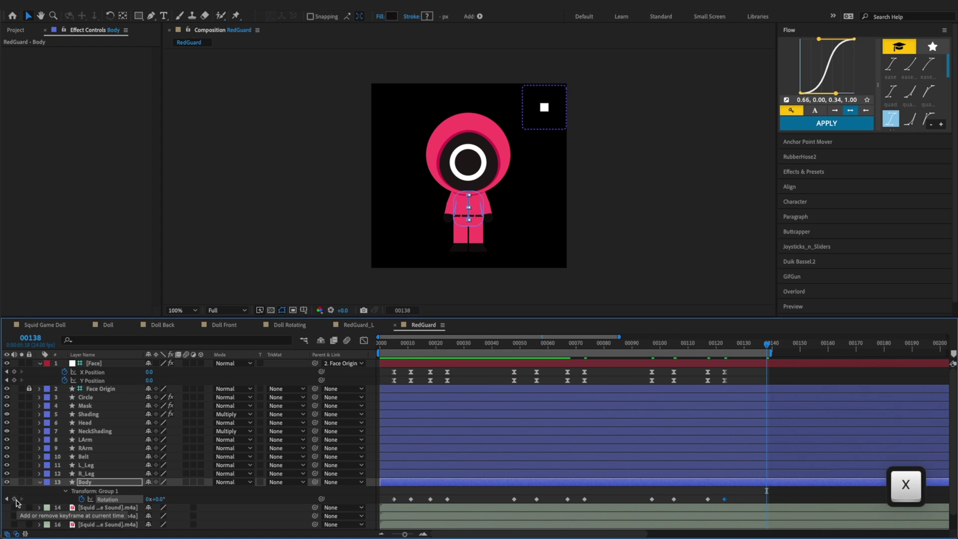
Save the project and set Body Group 1's Rotation to -1.5° at frame 11
key(z)
key(z)
key(z)
key(z)
key(z)
key(z)
key(z)
key(z)
key(z)
key(z)
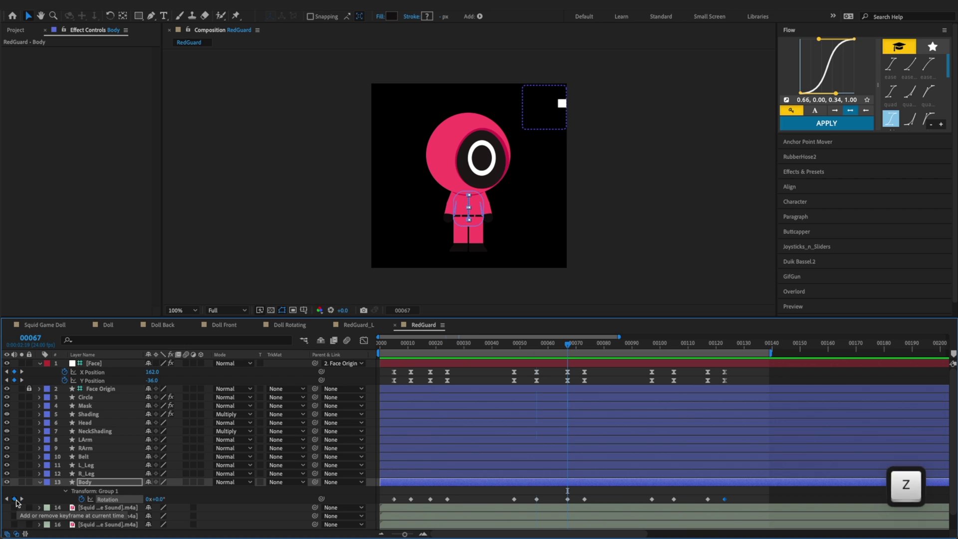
key(super+s)
key(z)
key(x)
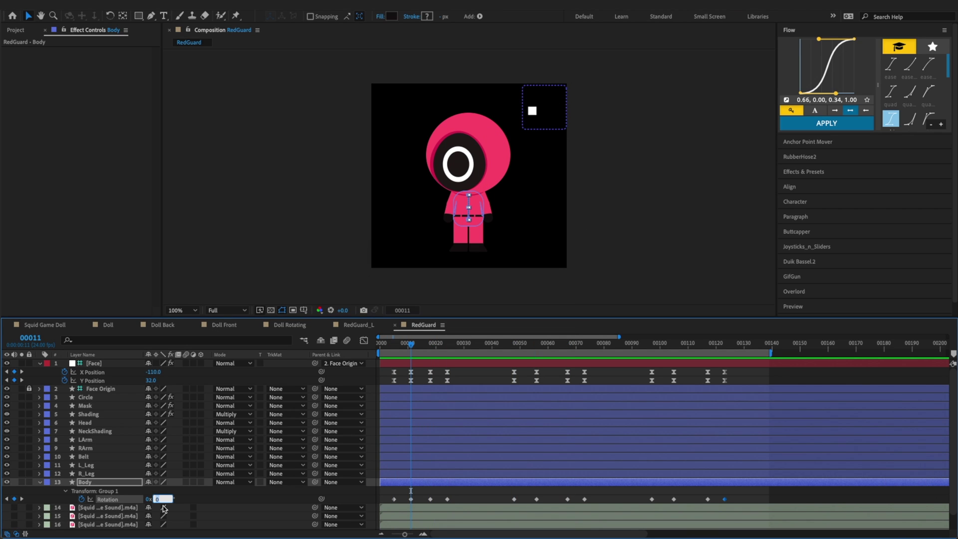
key(Return)
click(156, 500)
key(z)
key(x)
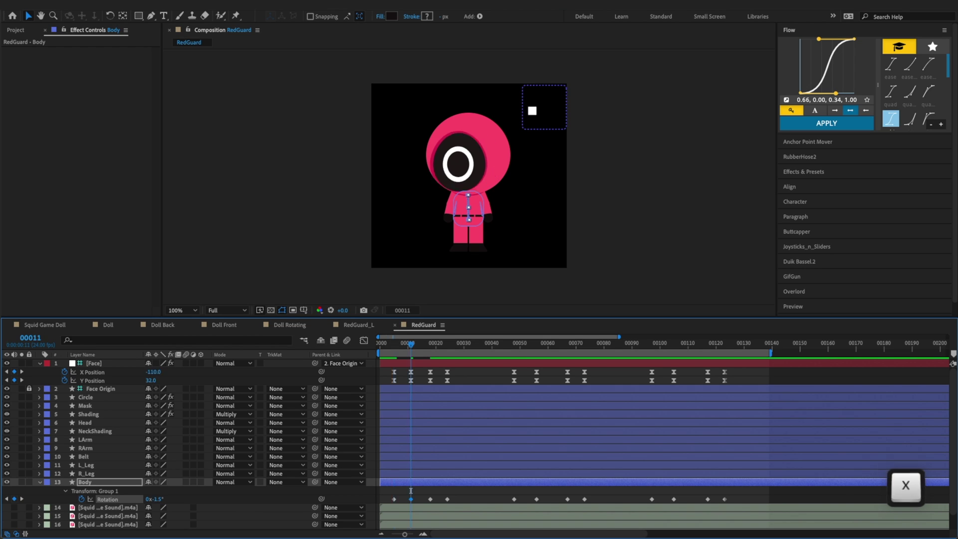
Repeat Body's frame 11 Rotation at frame 18, and copy a newly entered frame 24 Rotation onto frame 48
key(x)
key(x)
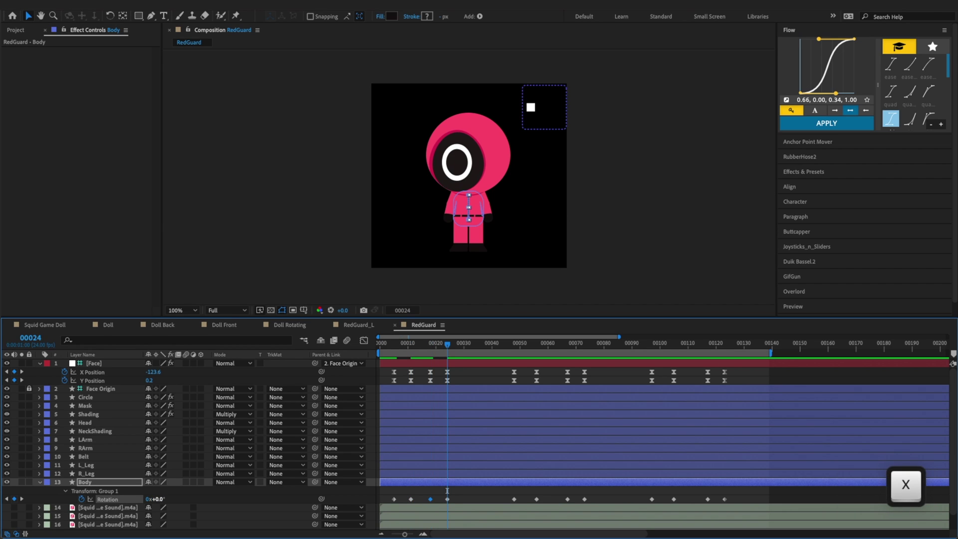
key(Return)
key(super+c)
key(x)
key(super+v)
Enter a new Body Group 1 Rotation at frame 56 and copy that keyframe onto frame 67
key(x)
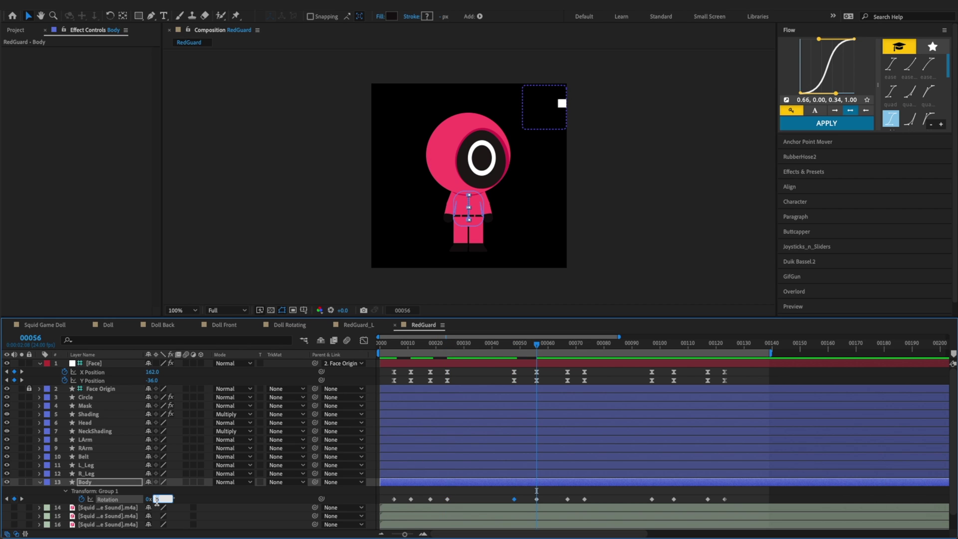
key(Return)
key(super+c)
key(x)
key(super+v)
Set Body Group 1's Rotation to 2° at frame 73 and copy that keyframe onto frame 97
key(x)
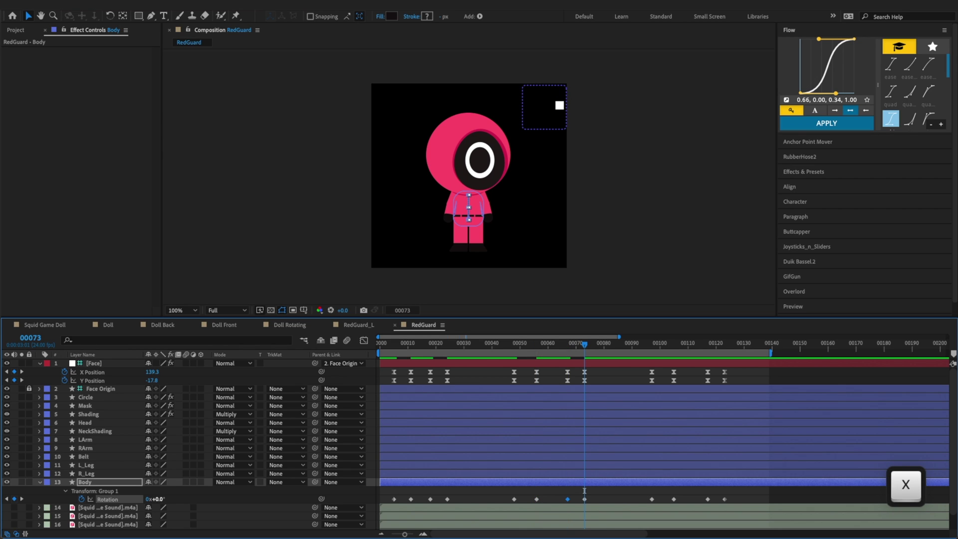
key(Return)
key(x)
key(v)
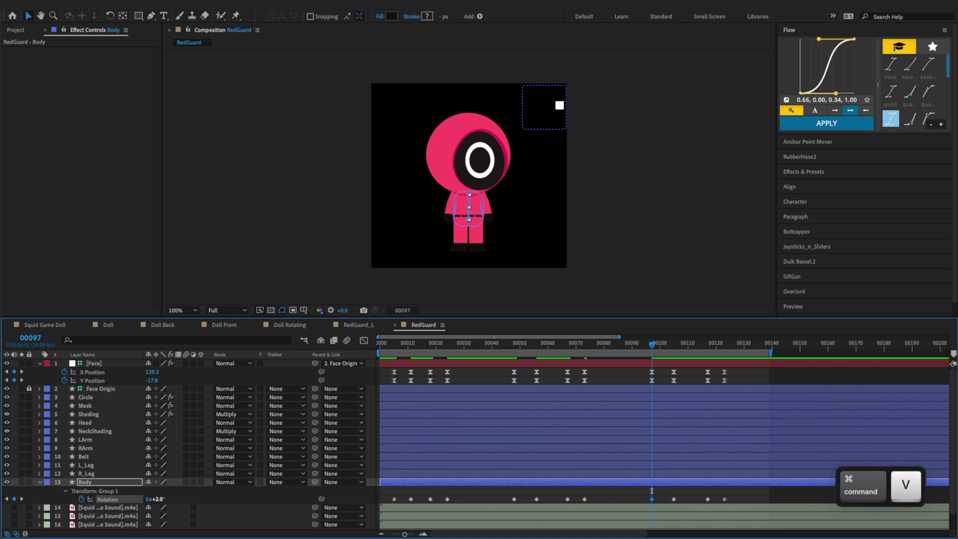
Set Body Group 1's Rotation to 0.5° at frame 105 and copy that keyframe onto frame 117
key(x)
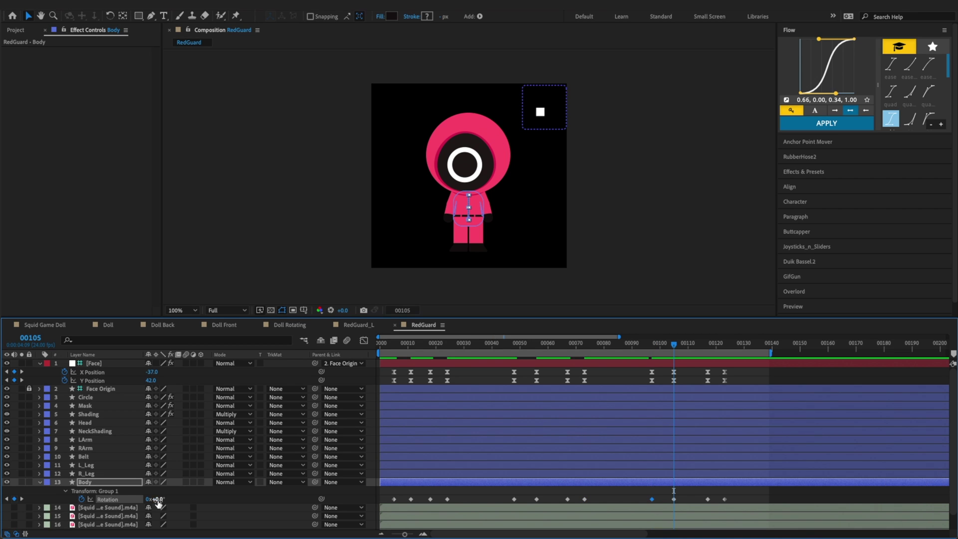
key(Return)
key(x)
key(super+v)
Check the final Body Rotation keyframes and change the Rotation at frame 117 to -0.5°
key(x)
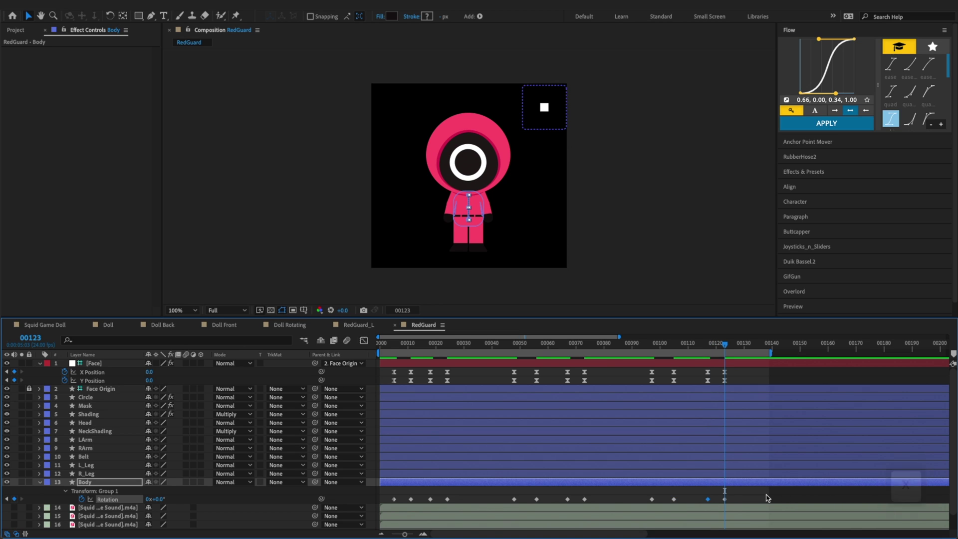
key(z)
key(z)
key(z)
key(z)
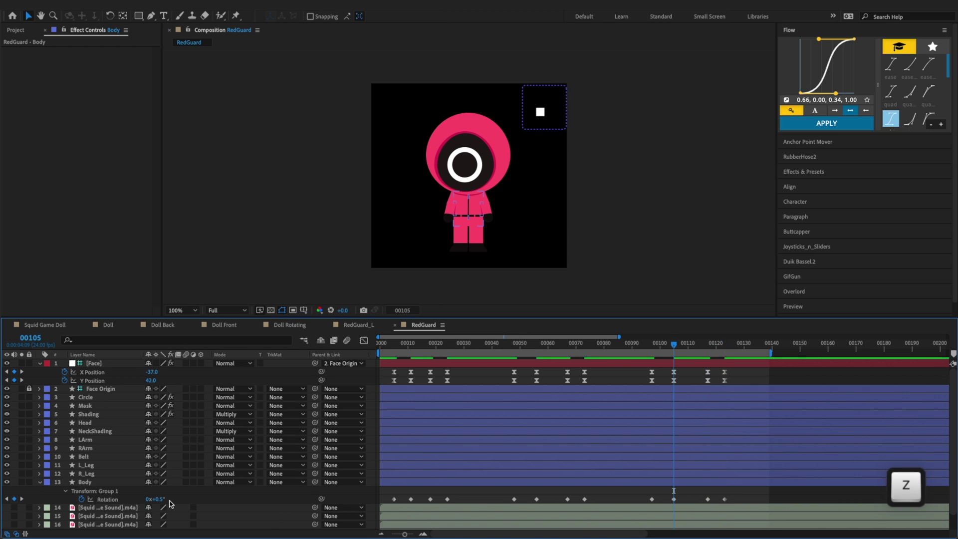
key(x)
key(x)
key(x)
key(x)
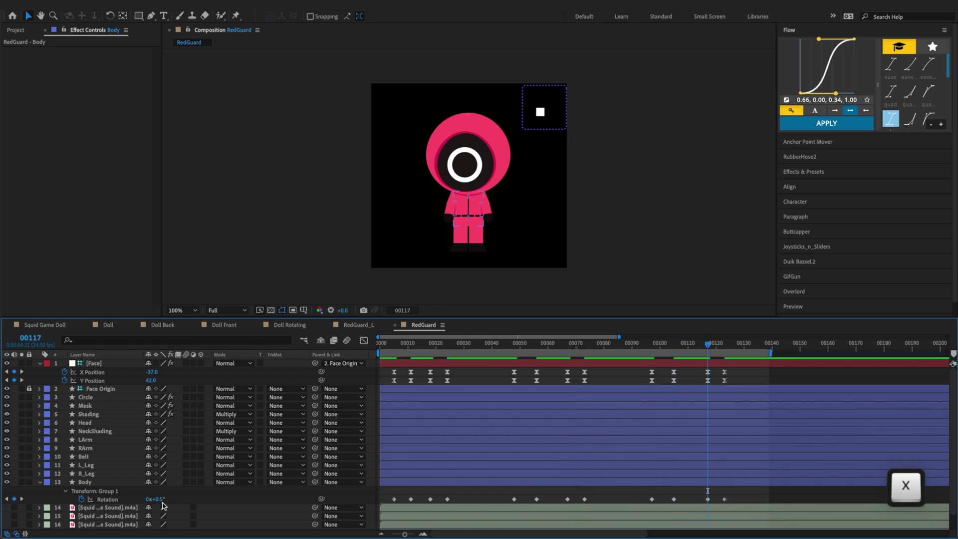
click(160, 499)
key(Return)
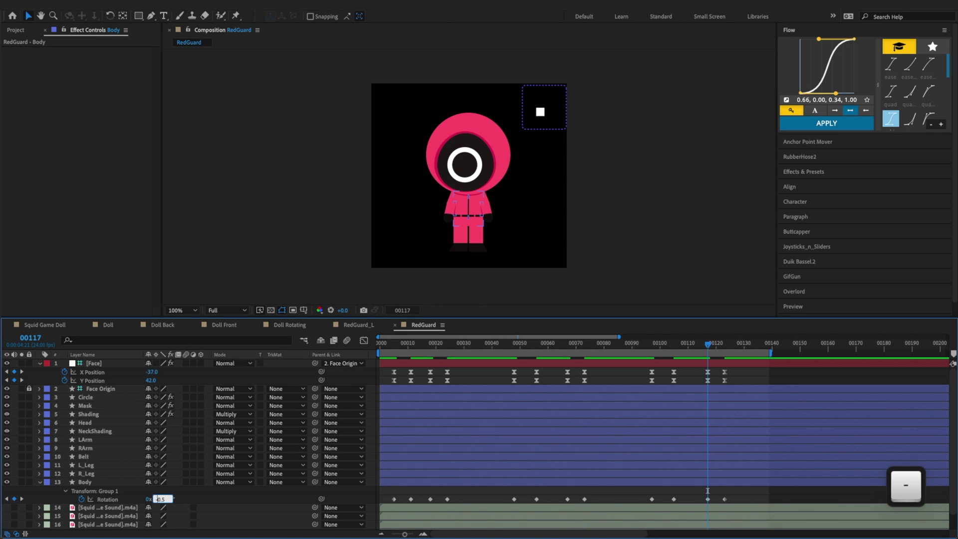
Apply the 0.66, 0.00, 0.34, 1.00 Flow easing to all Body Rotation keyframes and preview the animation
drag(746, 502, 392, 510)
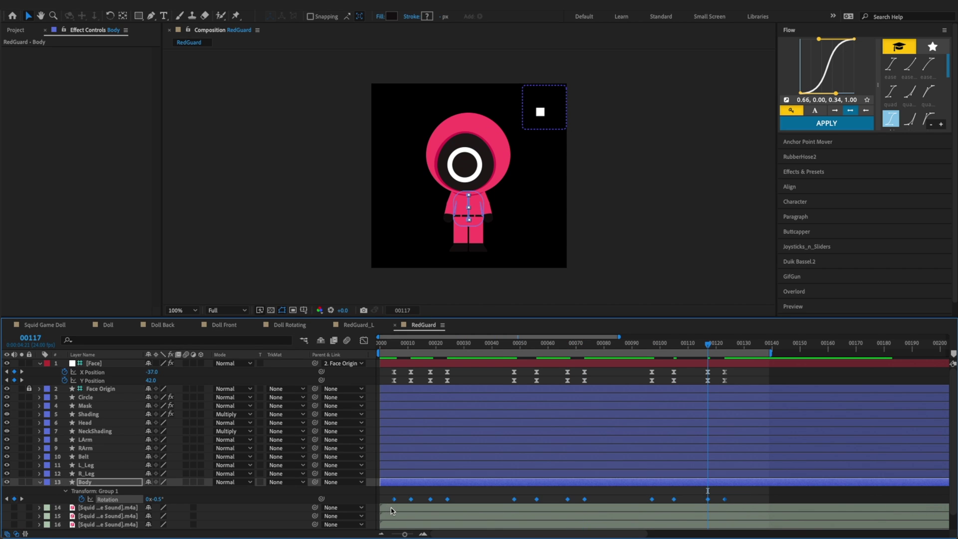
click(827, 123)
click(771, 493)
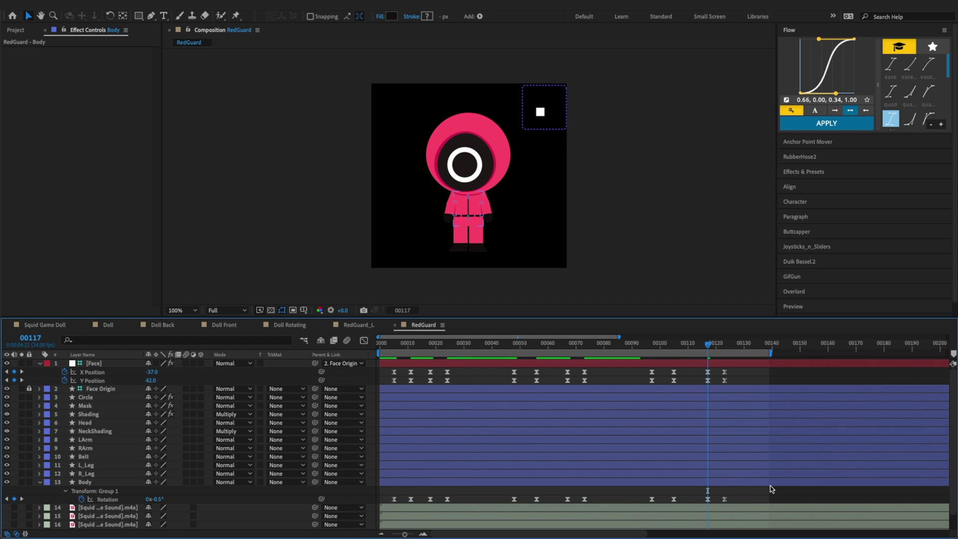
key(space)
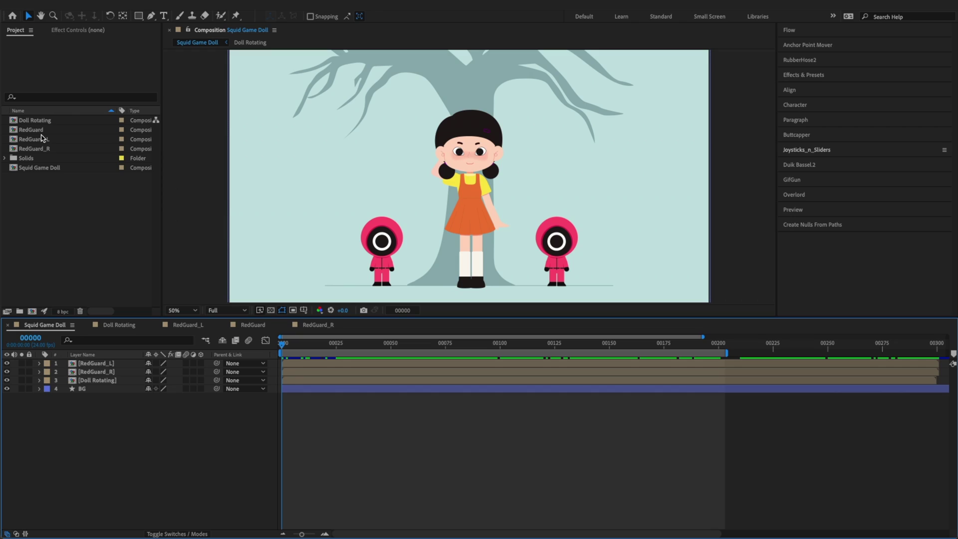
Add the RedGuard composition to Squid Game Doll as the top layer and place it over the left guard at 612, 832
click(43, 138)
click(41, 130)
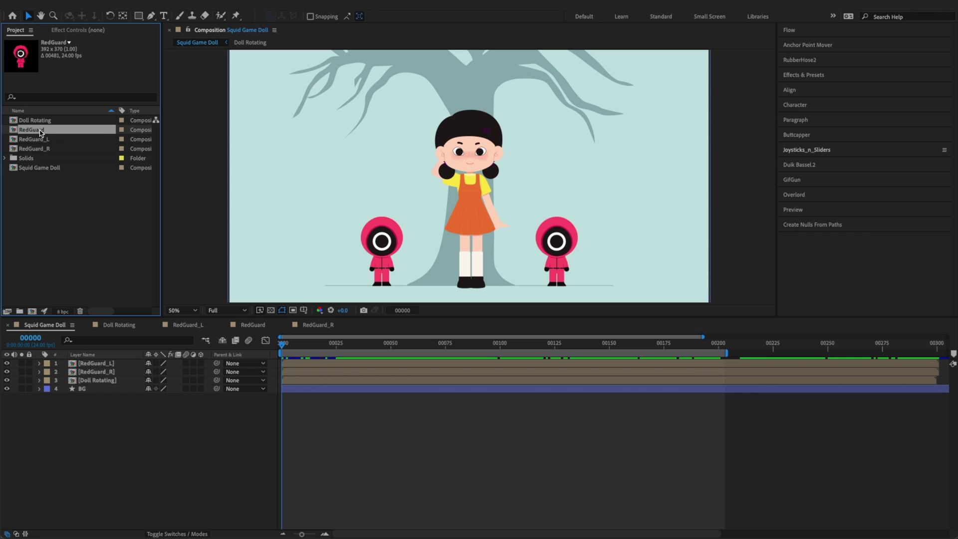
drag(43, 130, 172, 477)
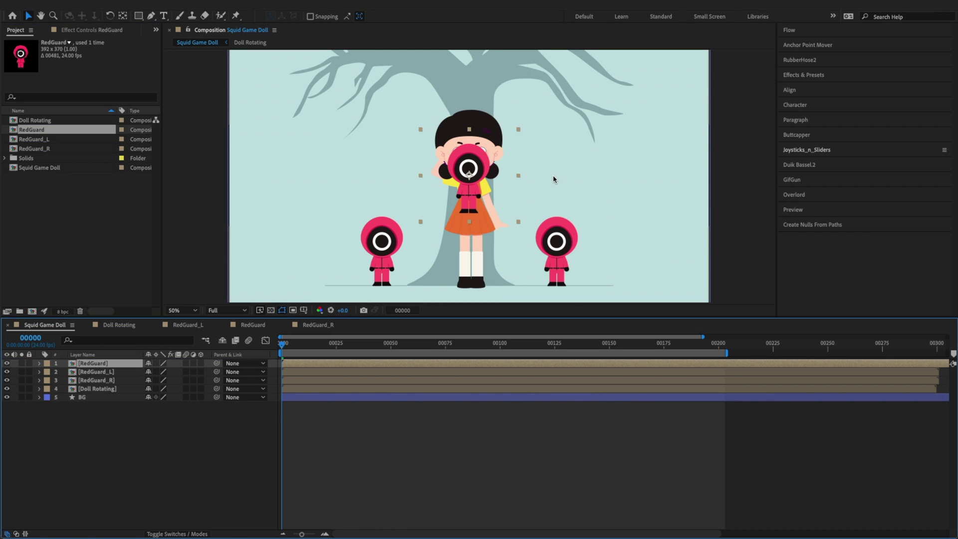
drag(472, 188, 382, 246)
click(101, 481)
click(122, 434)
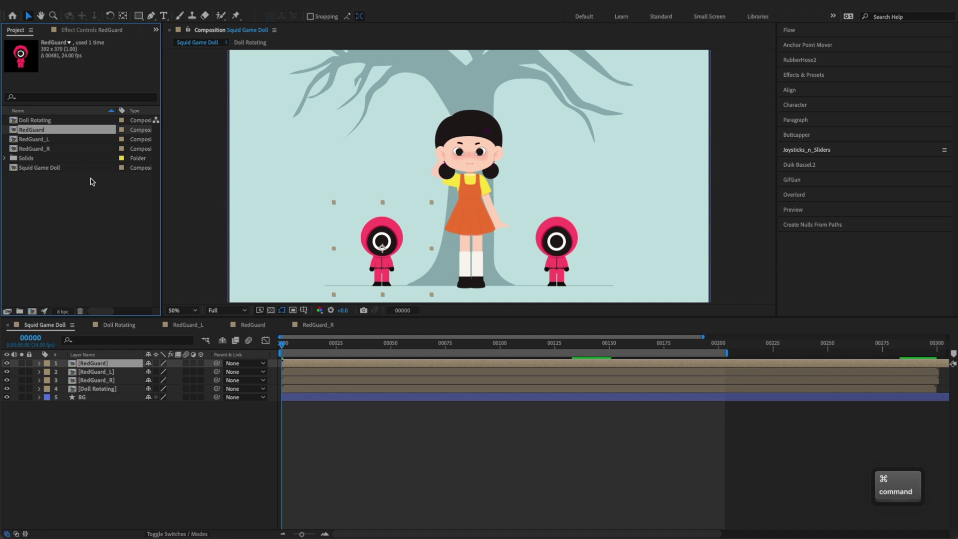
Duplicate the RedGuard composition into the timeline and give the RedGuard 2 layer the RedGuard layer's Position of 612, 832
key(super+d)
drag(58, 311, 80, 368)
click(114, 364)
key(p)
click(81, 371)
key(super+c)
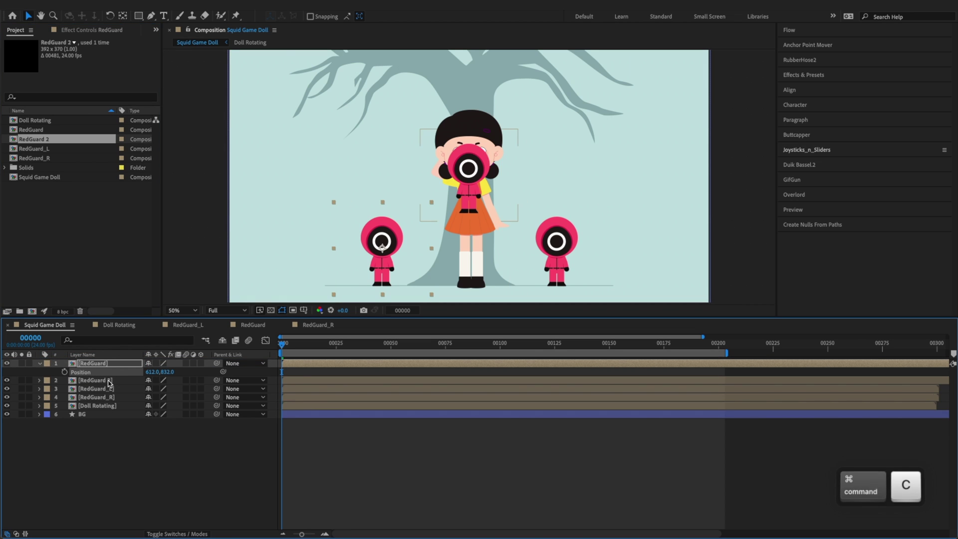
click(112, 380)
key(super+v)
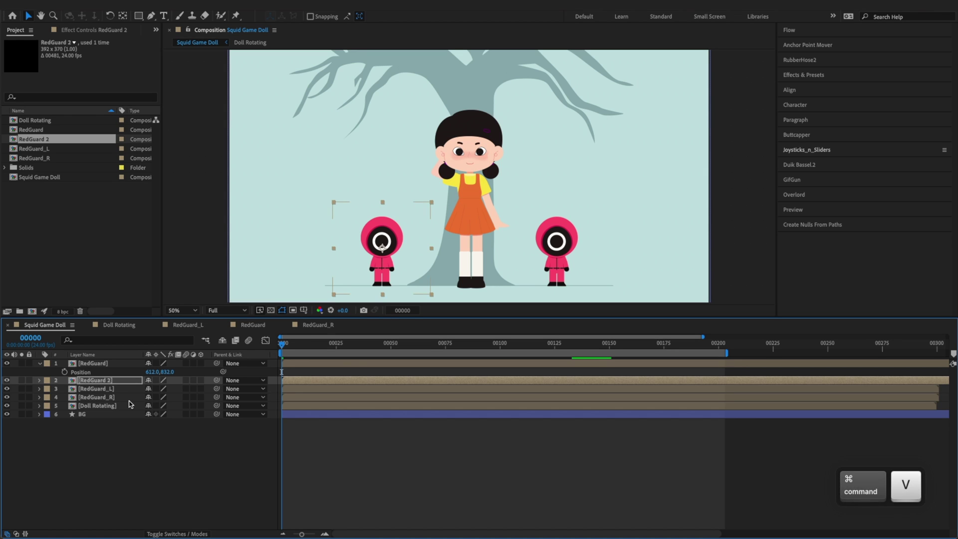
Move the RedGuard 2 layer horizontally to Position 1314, 832 so it covers the right guard
key(p)
drag(150, 393, 507, 412)
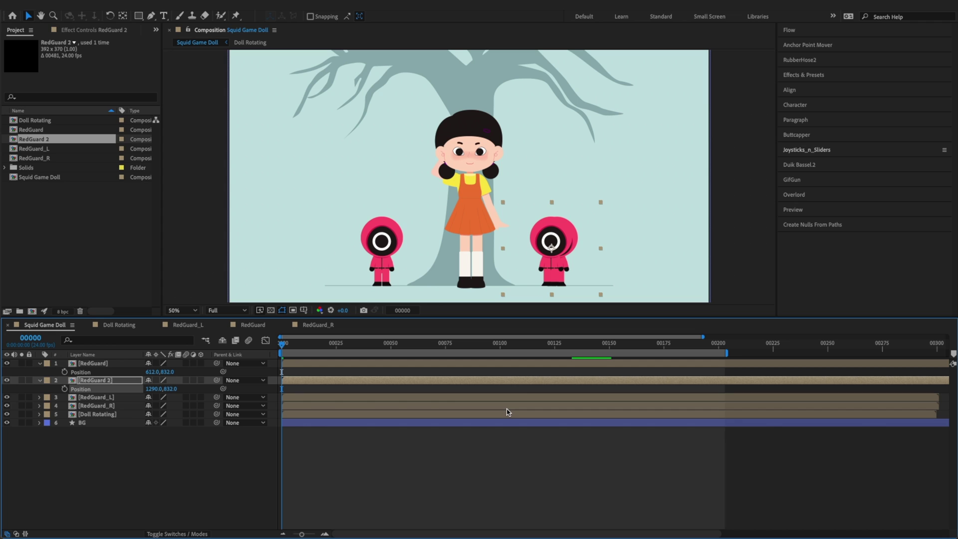
key(Right)
key(Right)
key(Right)
key(Right)
key(Right)
key(Right)
key(Right)
key(Right)
key(Right)
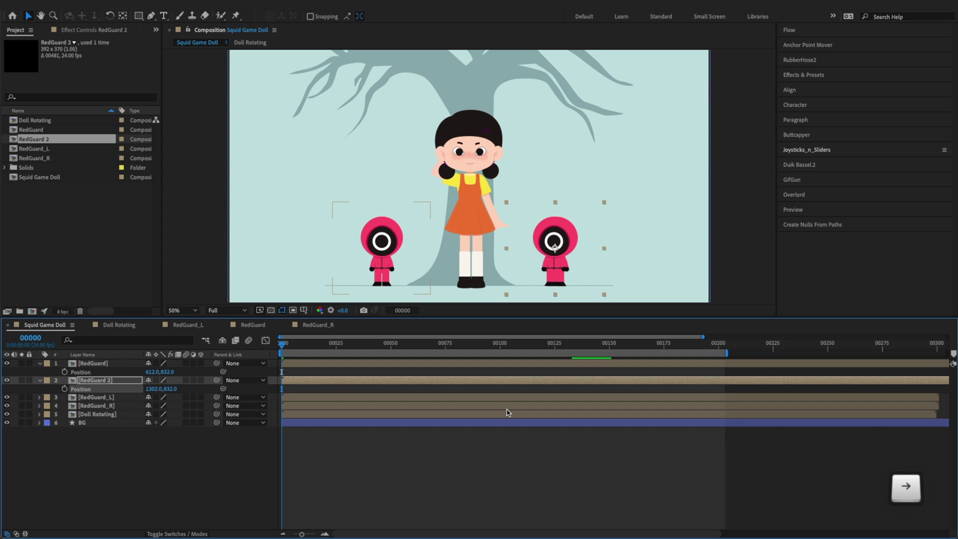
key(Right)
key(Right)
key(Right)
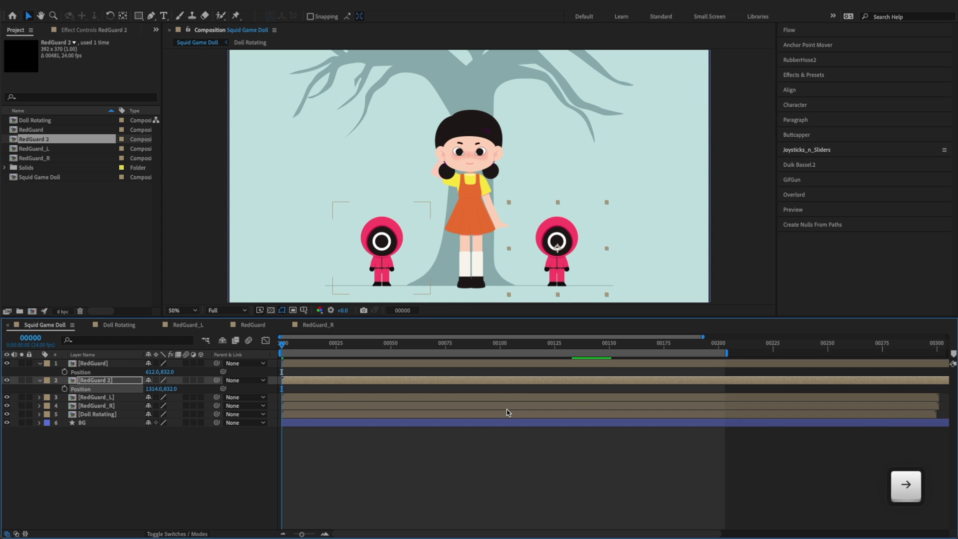
key(Right)
key(Left)
click(154, 467)
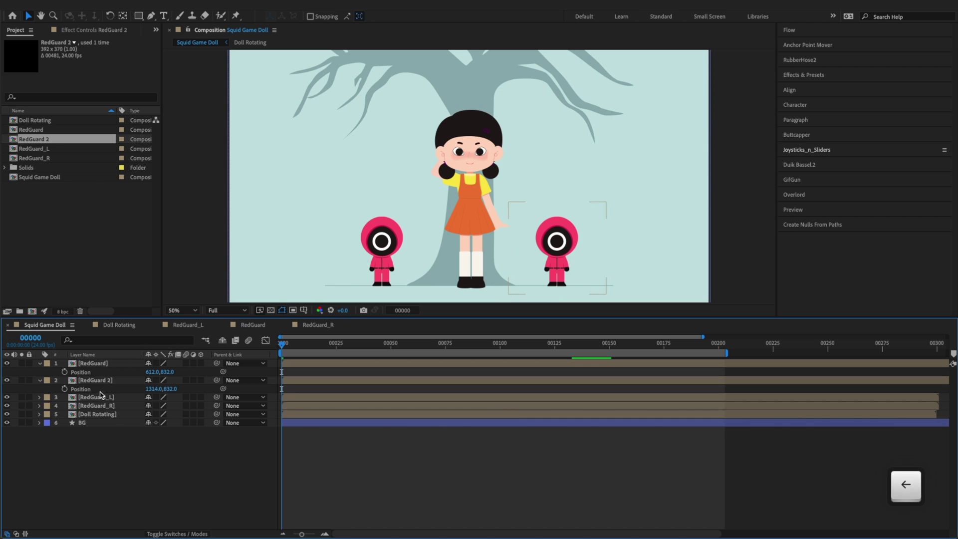
Delete the RedGuard_L and RedGuard_R layers from the Squid Game Doll composition, preview the animation and save the project
click(101, 396)
shift+click(107, 406)
key(Delete)
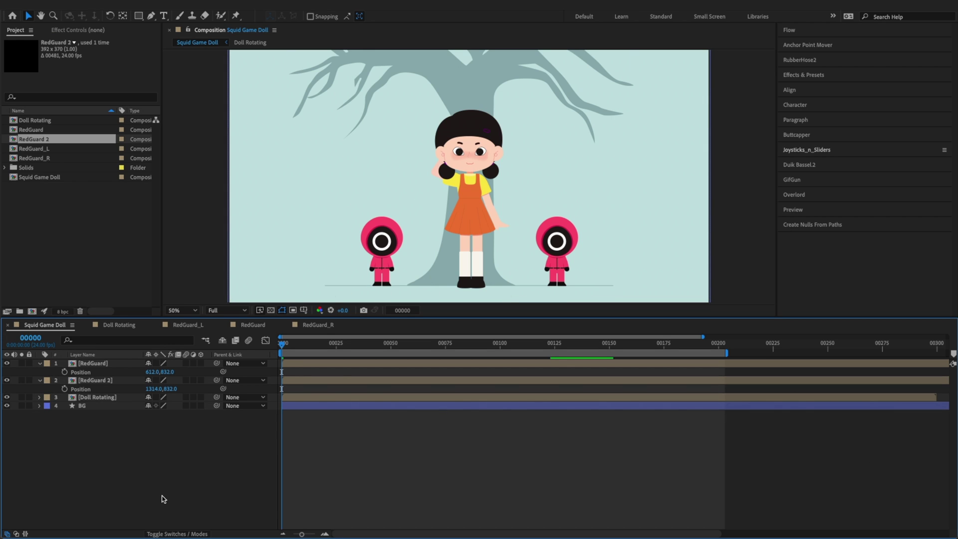
key(space)
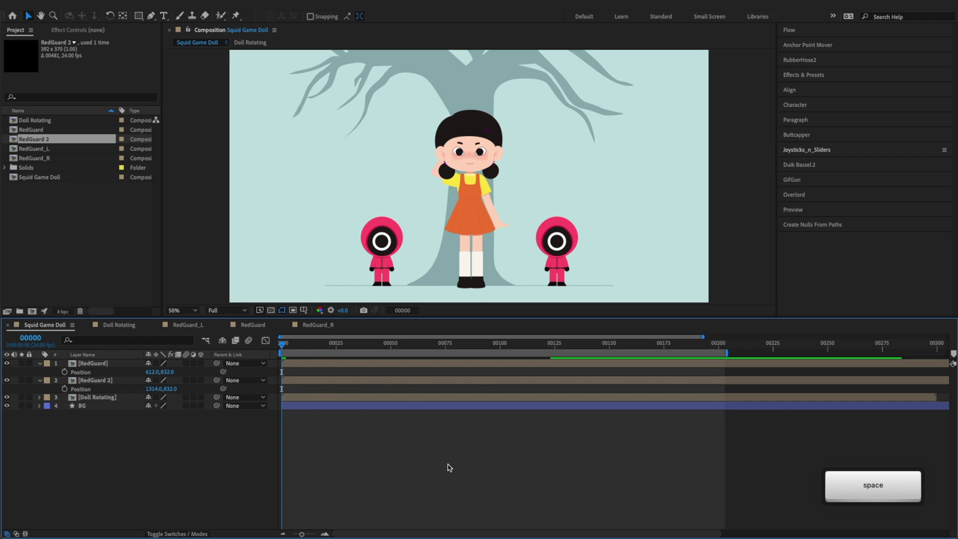
key(ctrl+s)
Offset the RedGuard 2 layer about 9 frames earlier in time, previewing the guards' timing, and save the project
click(384, 390)
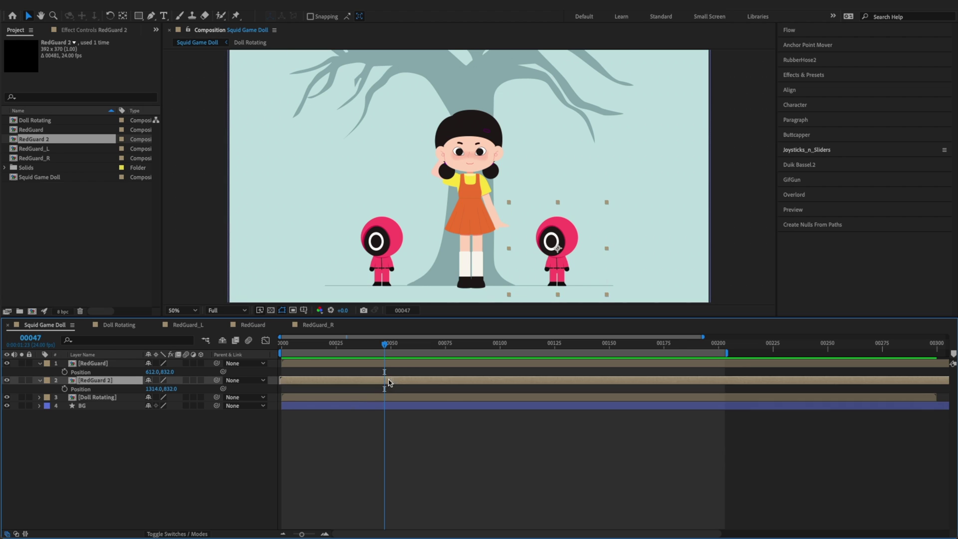
click(376, 445)
key(Home)
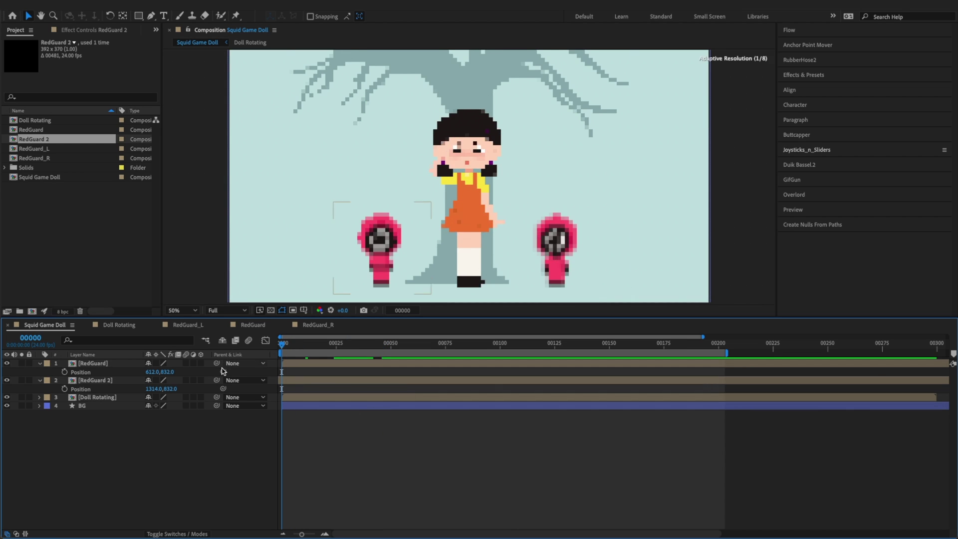
key(space)
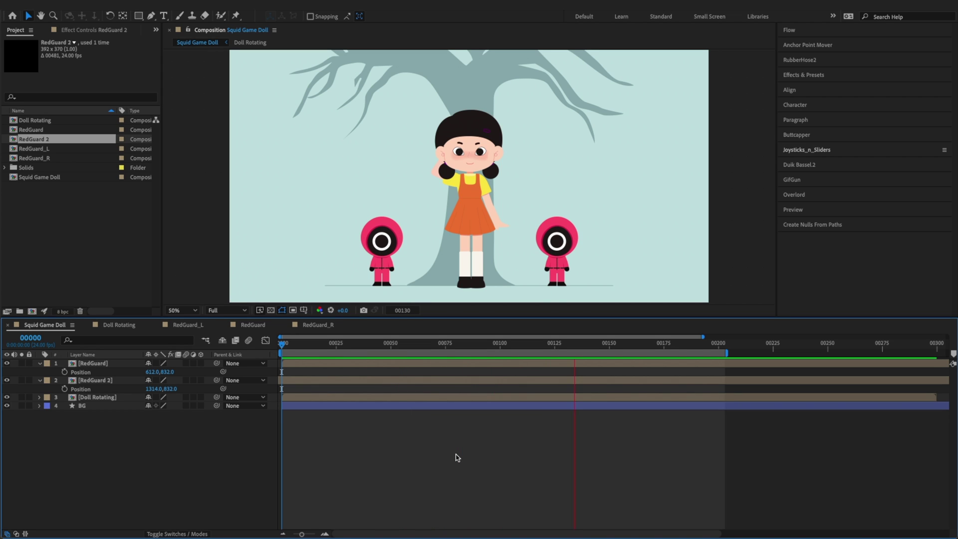
key(space)
click(461, 382)
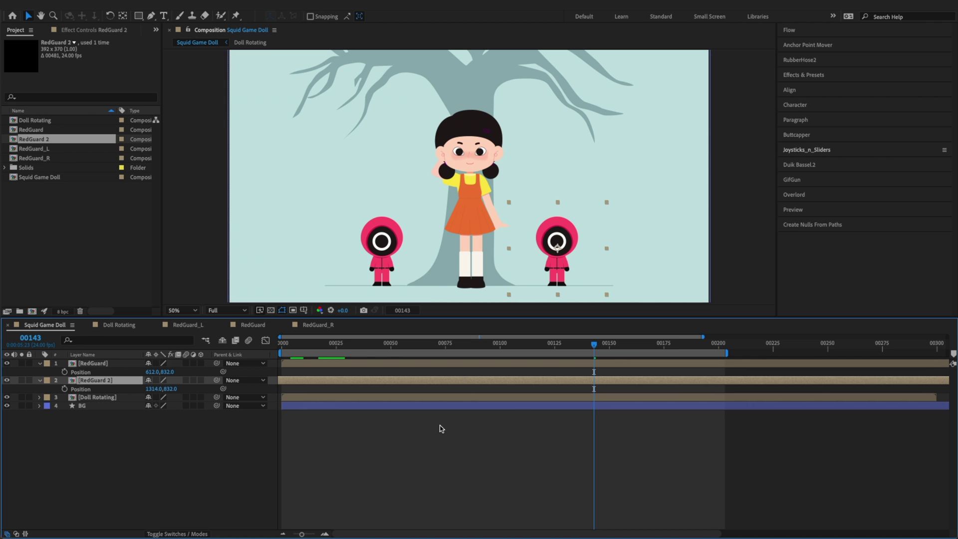
click(364, 418)
key(space)
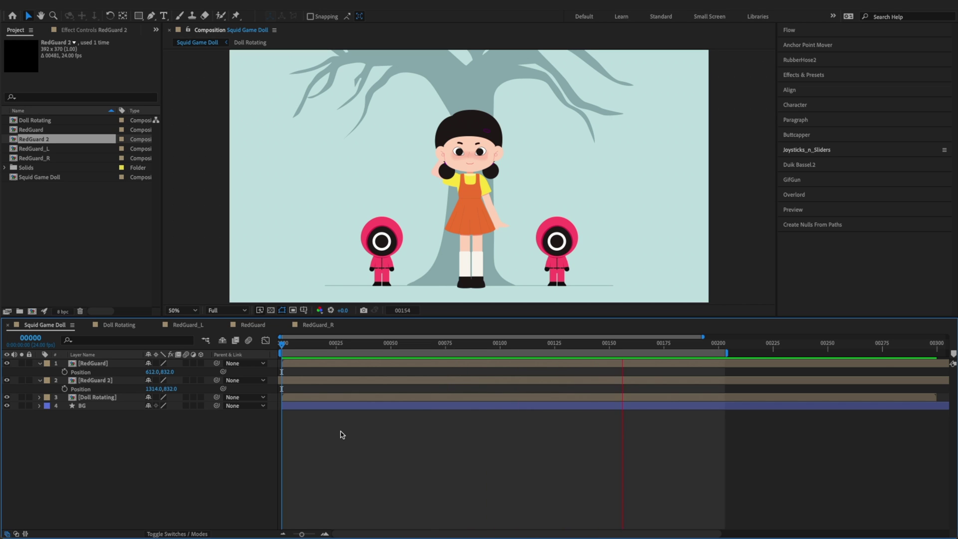
key(super+s)
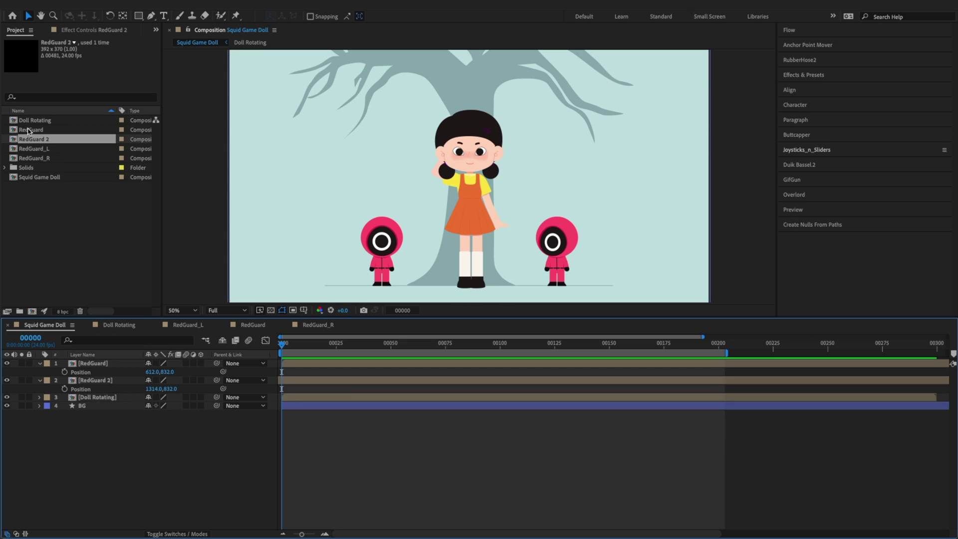
Open the RedGuard composition and add a loopOut() expression to the Face layer's Y Position
double_click(30, 130)
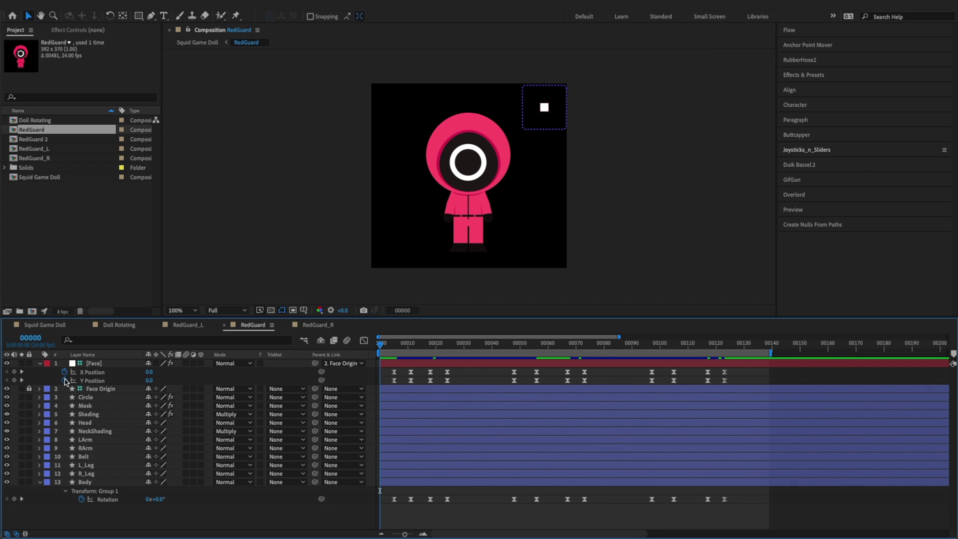
alt+click(65, 380)
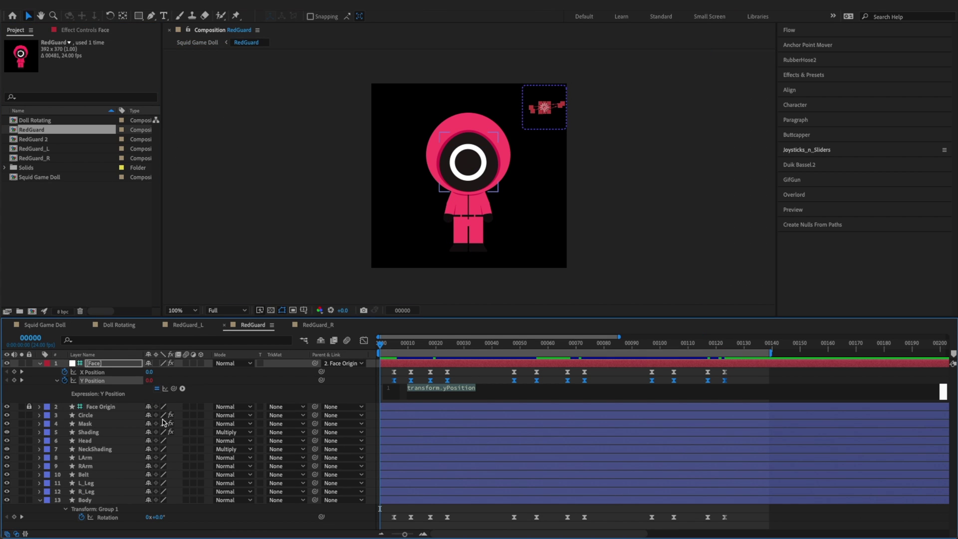
text(loop)
key(Down)
key(Down)
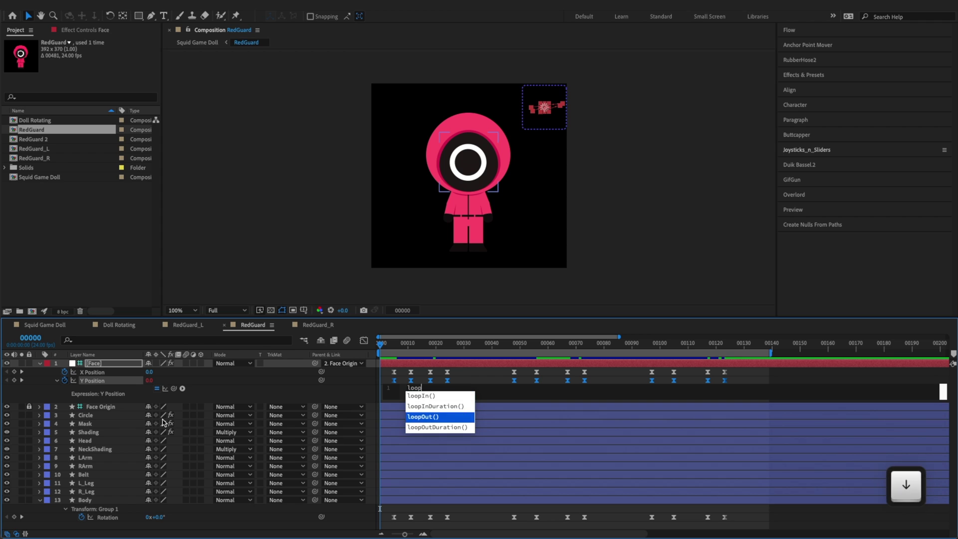
key(Return)
click(259, 423)
click(57, 380)
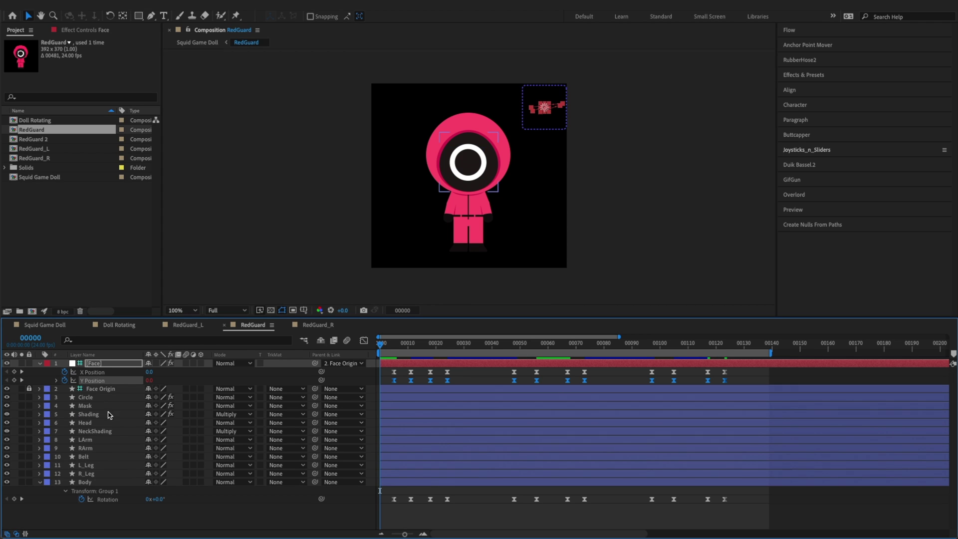
Copy only the Y Position expression and paste it onto the Face X Position and the Body Rotation in RedGuard
right_click(117, 381)
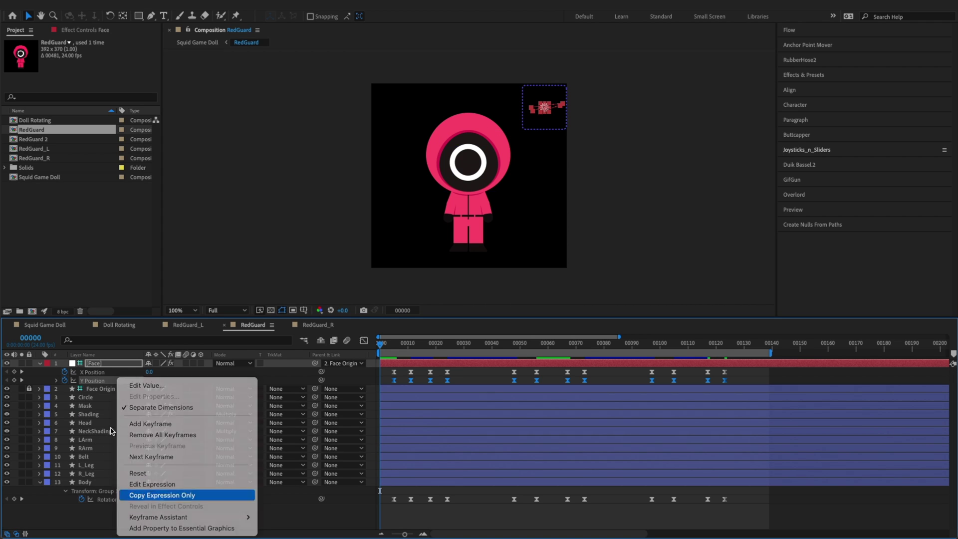
click(103, 372)
key(super+v)
click(106, 500)
key(super+v)
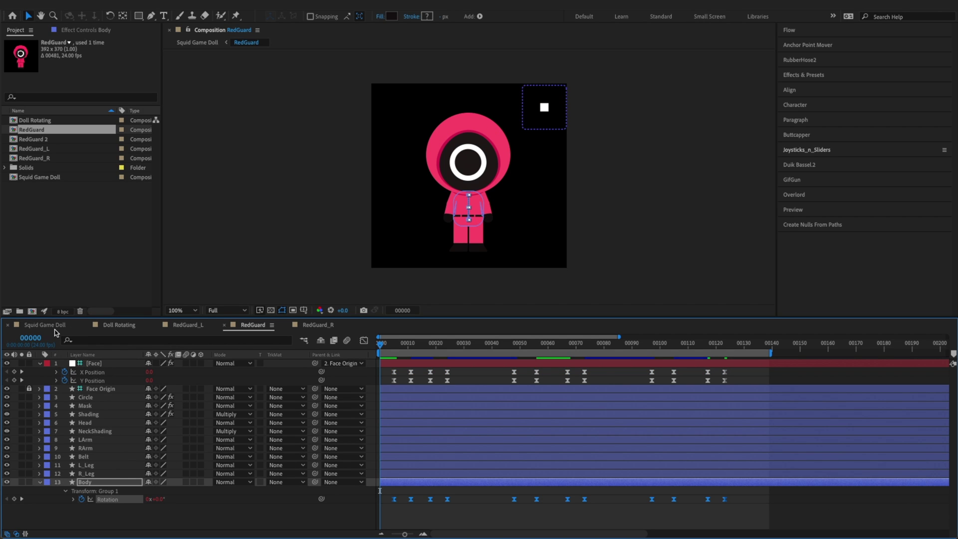
Open RedGuard 2, apply loopOut() to the Face Y Position, Face X Position and Body Rotation, and save the project
click(58, 230)
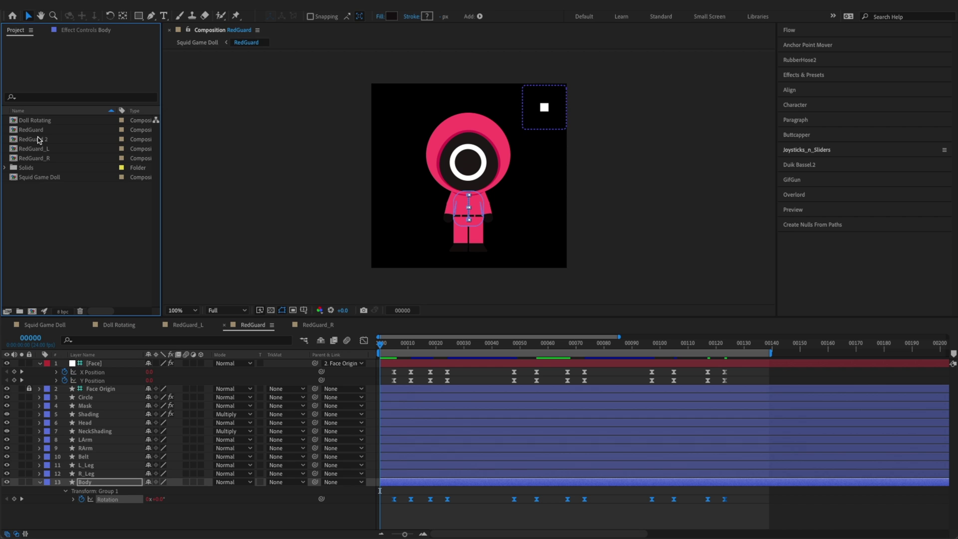
double_click(39, 140)
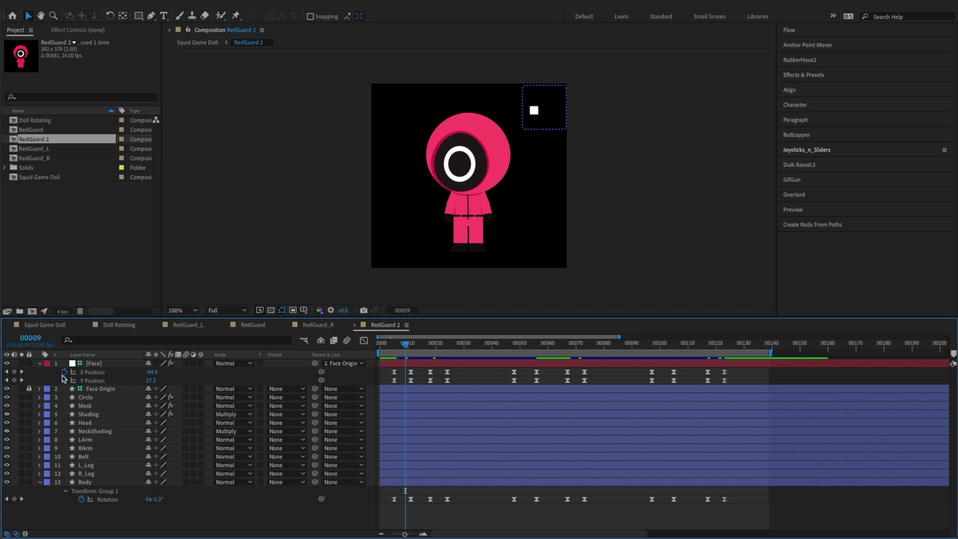
click(87, 380)
text(loopOut())
click(99, 372)
key(super+v)
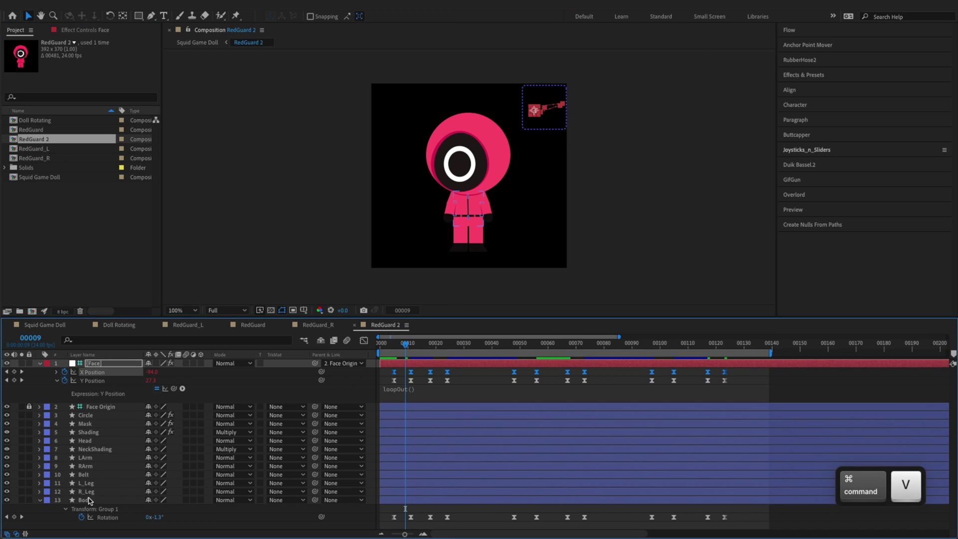
click(100, 519)
key(super+v)
key(super+s)
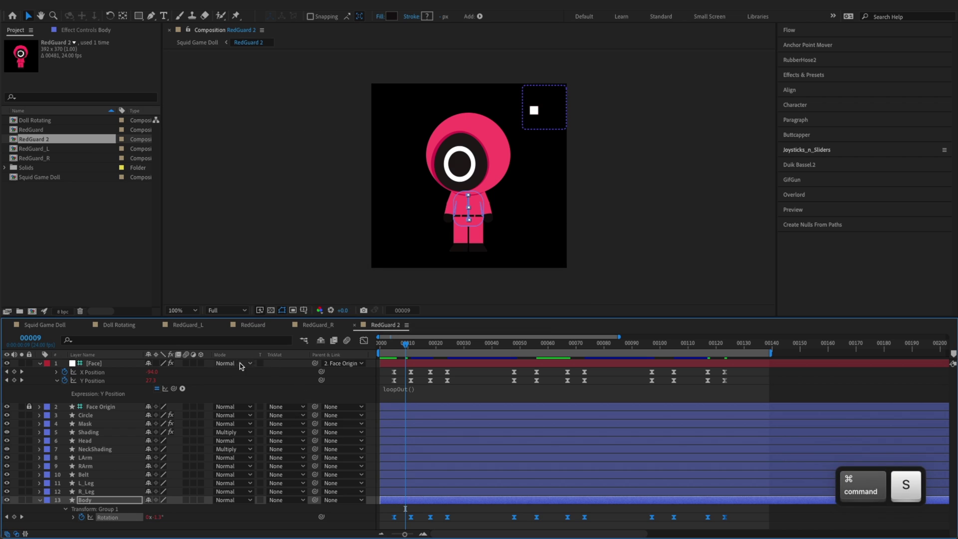
Return to the Squid Game Doll composition, close the RedGuard_L and RedGuard_R timelines and preview the looping guards
click(65, 236)
click(40, 324)
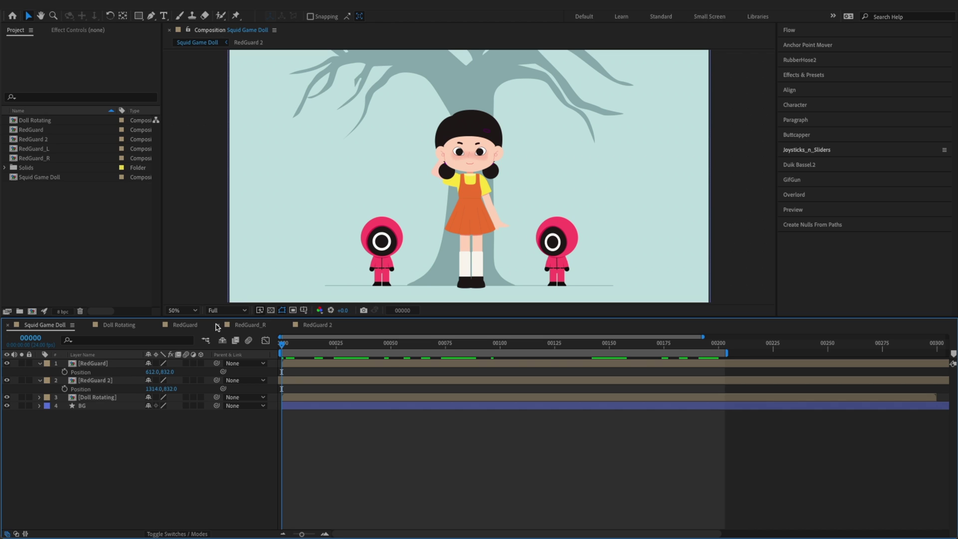
key(space)
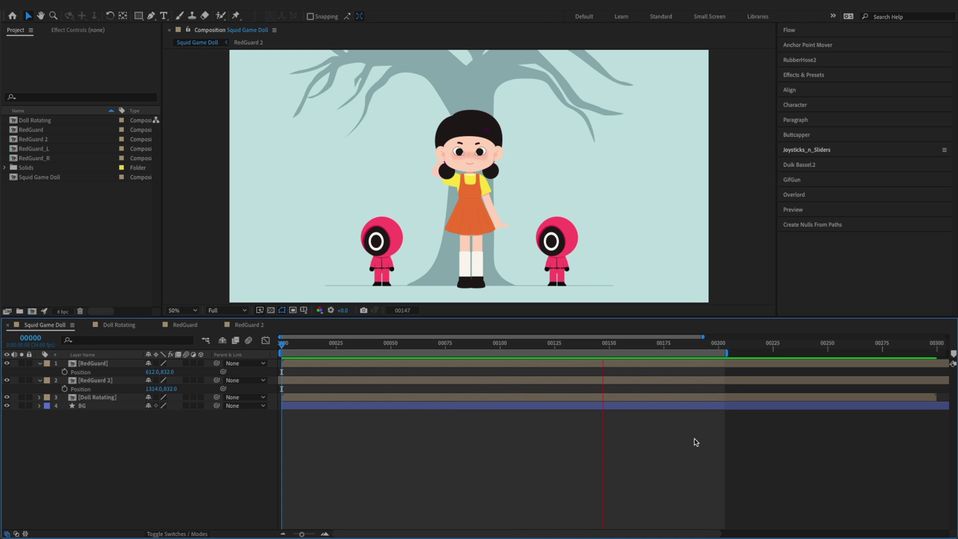
key(space)
In RedGuard, add keyframes at frame 0 for the Face X Position, Face Y Position and Body Rotation, and save
double_click(102, 363)
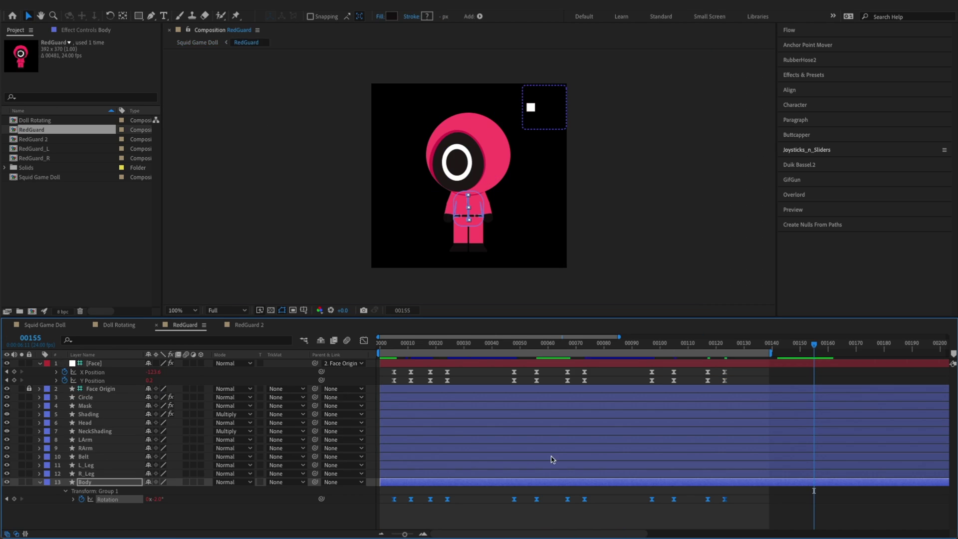
drag(736, 350, 725, 348)
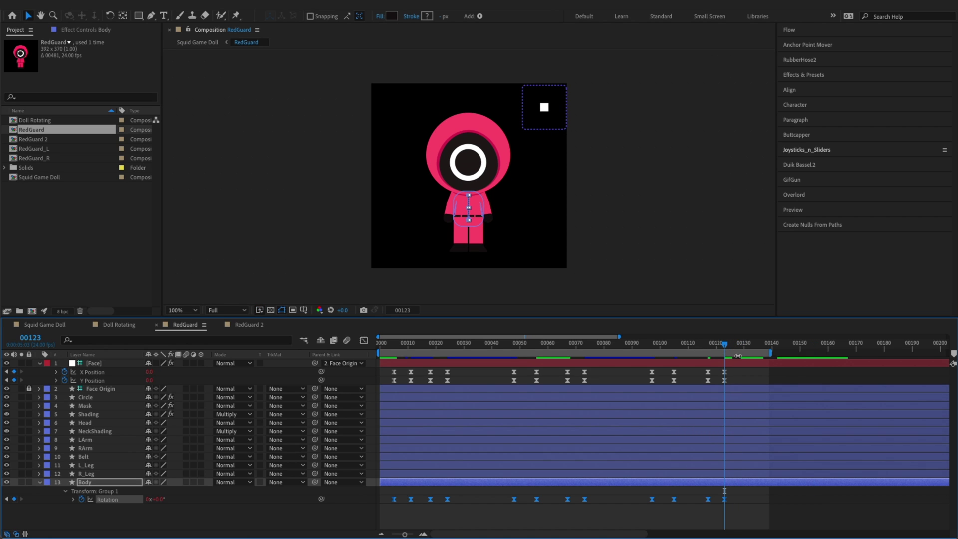
key(super+s)
click(748, 377)
drag(399, 347, 372, 348)
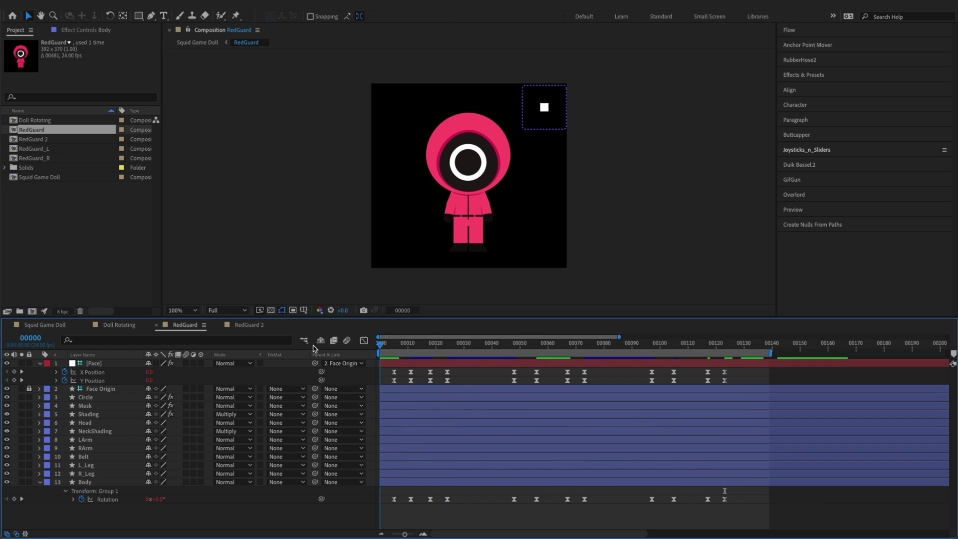
click(14, 371)
click(13, 380)
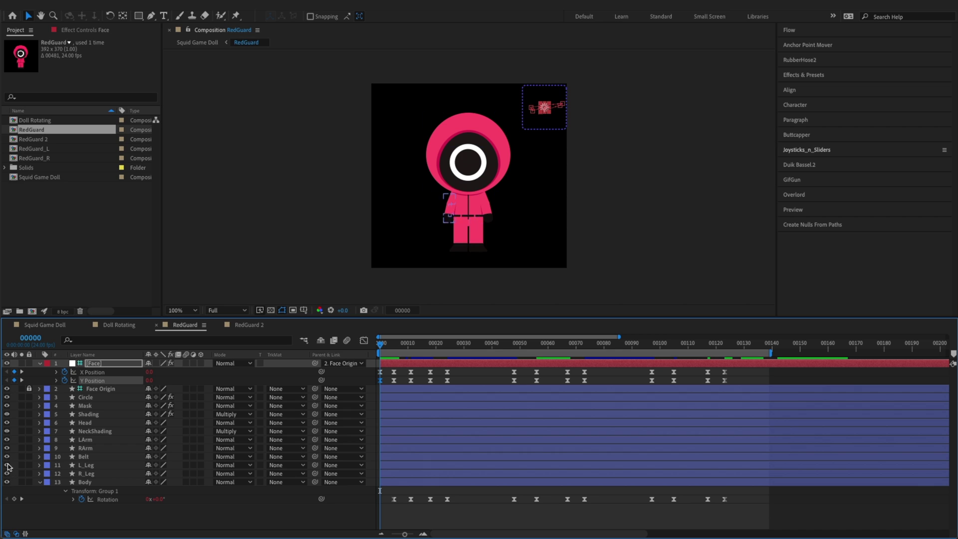
click(14, 499)
key(super+s)
Shift RedGuard's Face Position and Body Rotation keyframes between frames 5 and 73 two frames later
drag(748, 368, 388, 504)
key(alt+w)
key(alt+w)
click(735, 344)
click(723, 374)
drag(747, 369, 627, 533)
key(alt+x)
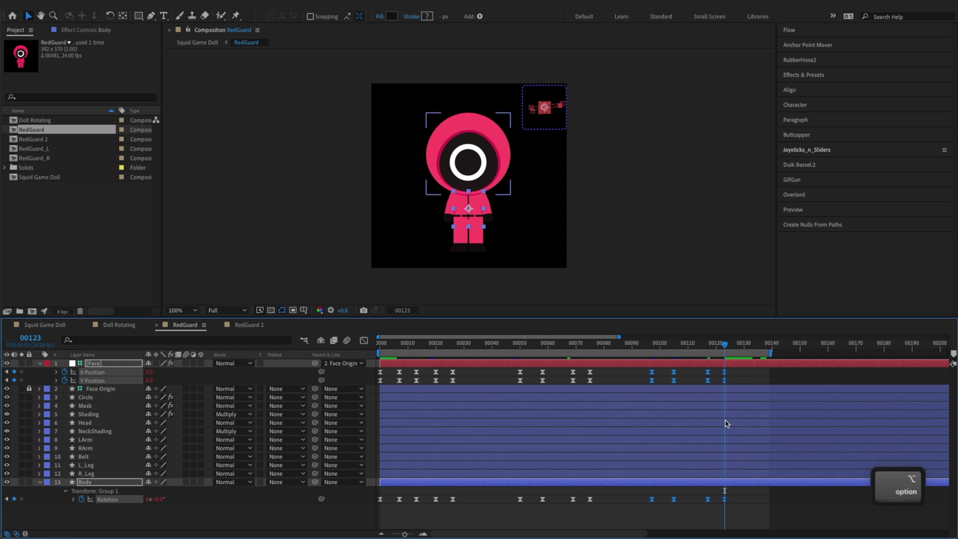
Move the last two keyframes of RedGuard's Face Position and Body Rotation to frames 119 and 125, and save
drag(745, 367, 701, 514)
key(alt+w)
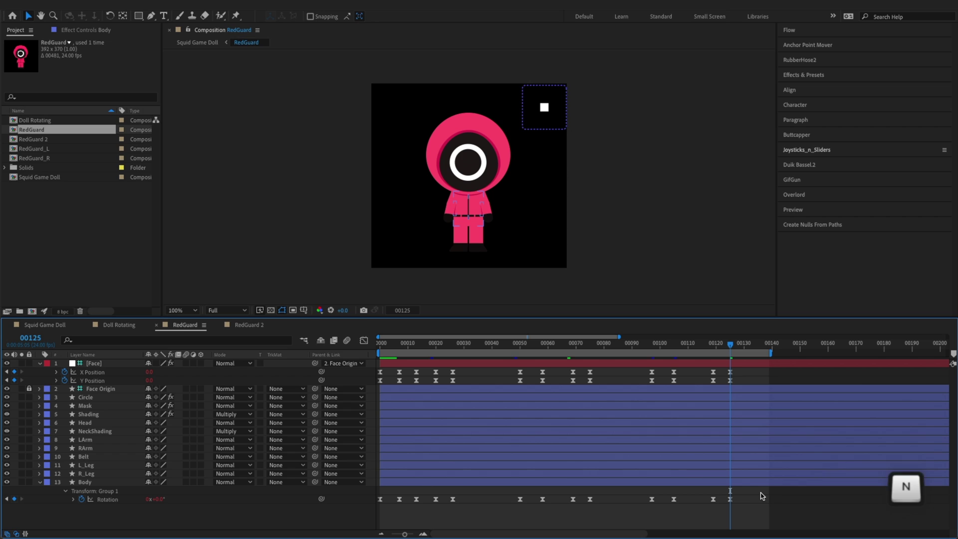
key(super+s)
In RedGuard 2, add keyframes at frame 0 for the Face X Position, Face Y Position and Body Rotation
click(244, 325)
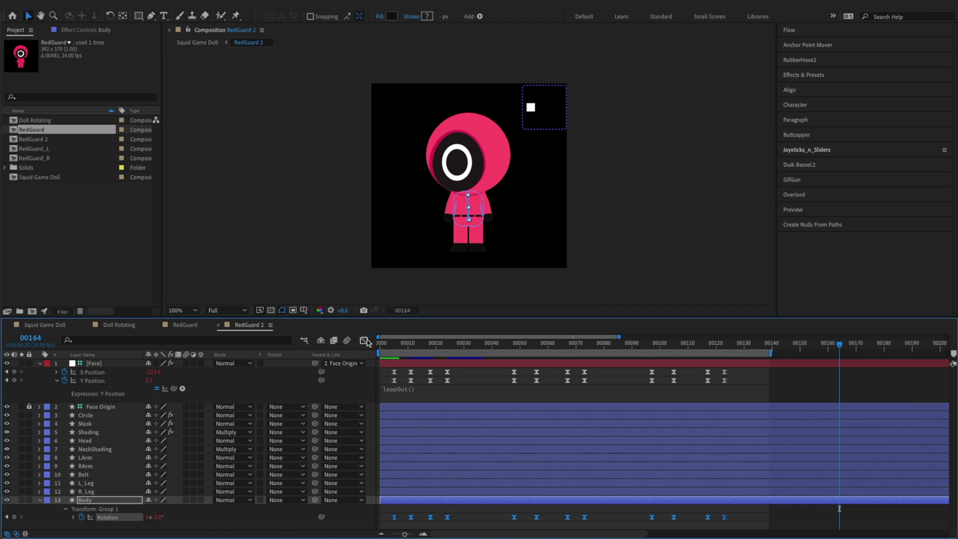
click(14, 372)
click(14, 380)
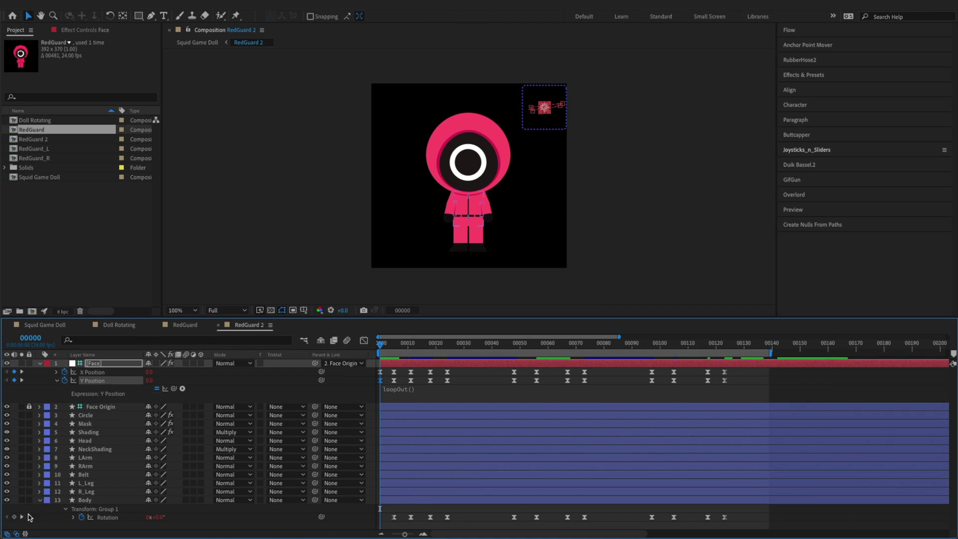
click(15, 517)
Move the last two Face Position and Body Rotation keyframes in RedGuard 2 to frames 119 and 125, and save
click(732, 343)
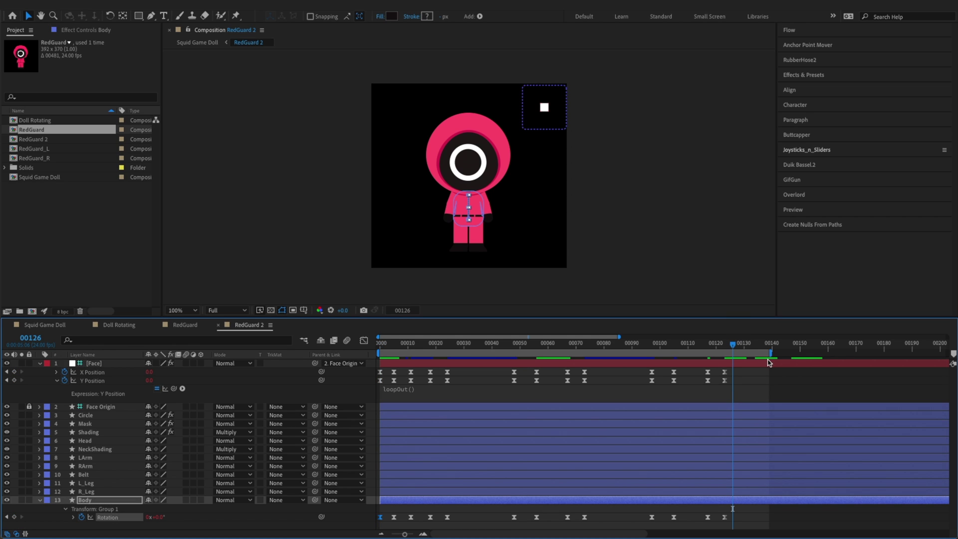
key(alt+z)
drag(745, 377, 690, 518)
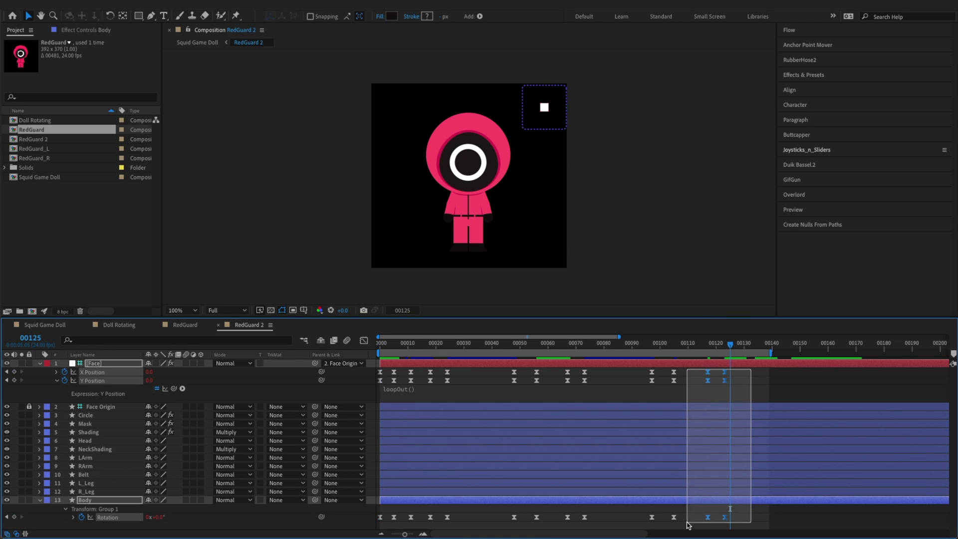
key(alt+w)
key(super+s)
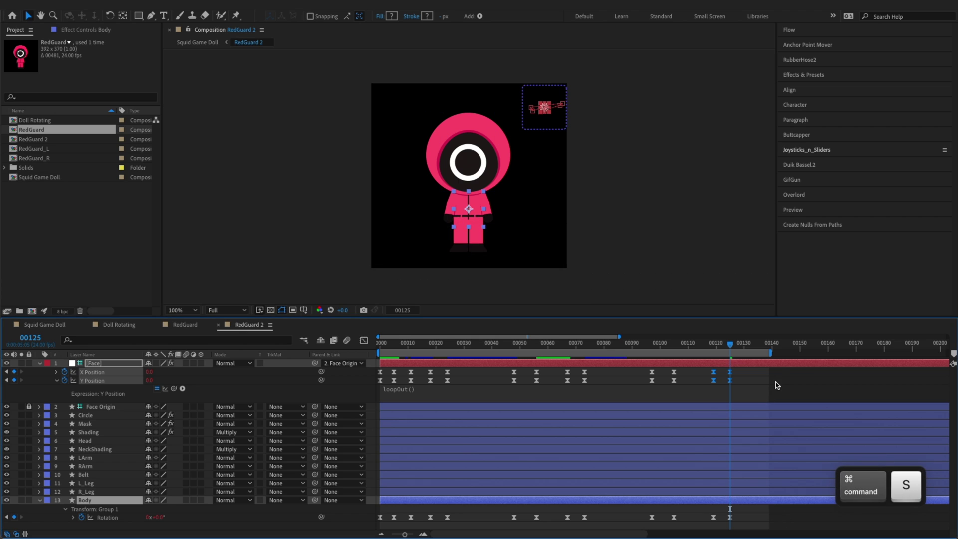
Return to the Squid Game Doll composition and preview the animation through about frame 200 to check both guards' movement with the doll
click(777, 377)
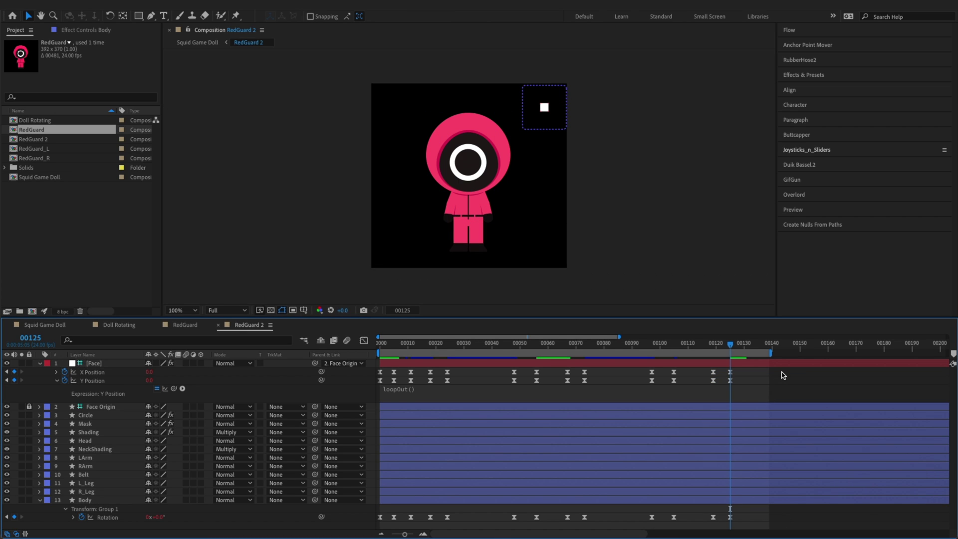
drag(457, 376, 391, 519)
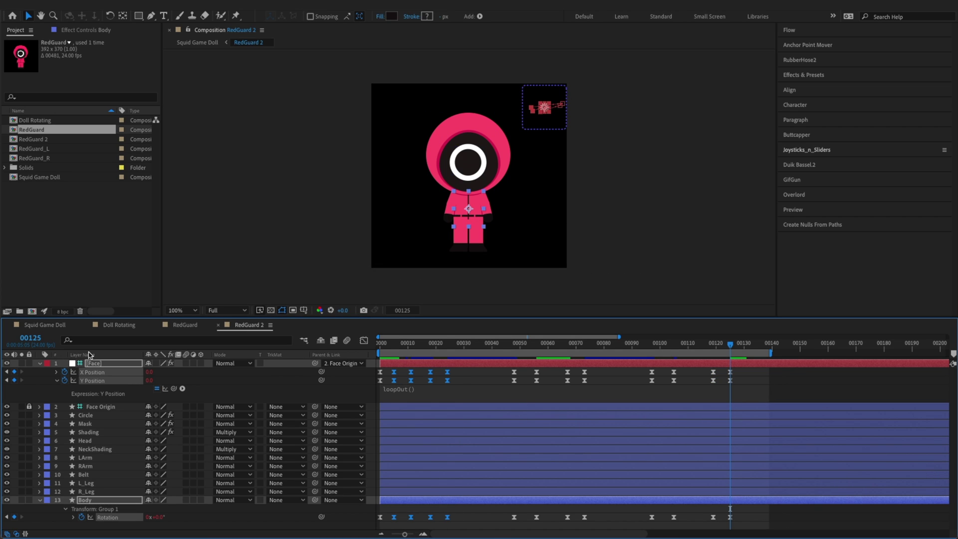
click(52, 325)
click(370, 437)
drag(690, 351, 718, 348)
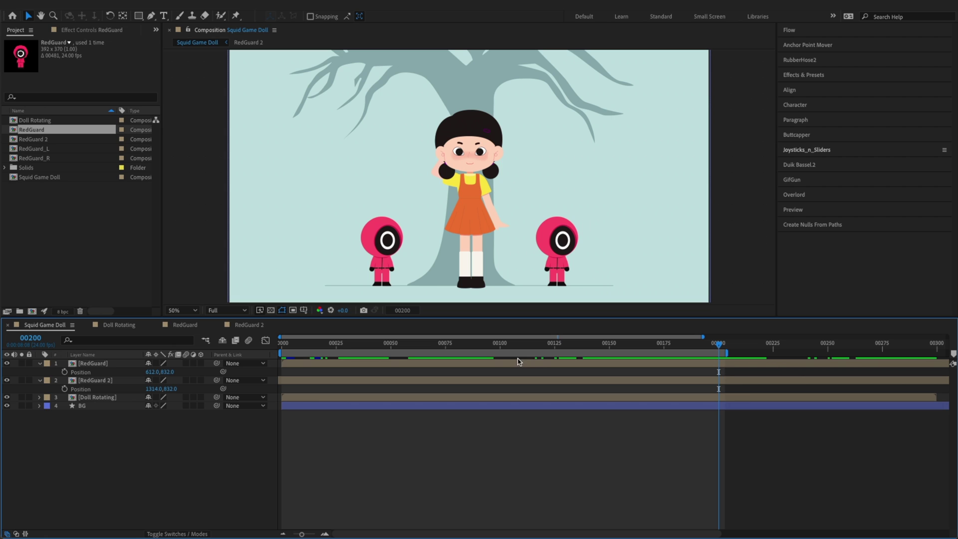
key(space)
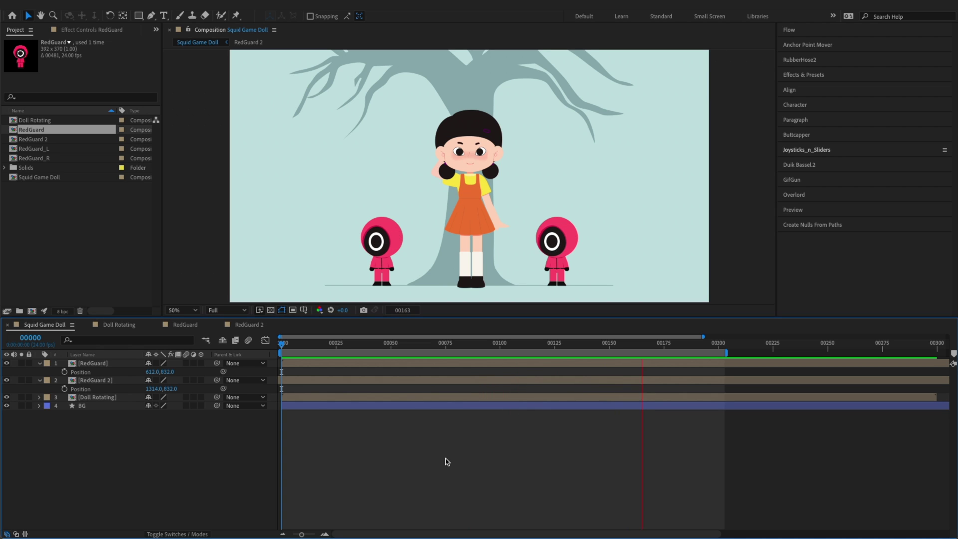
key(space)
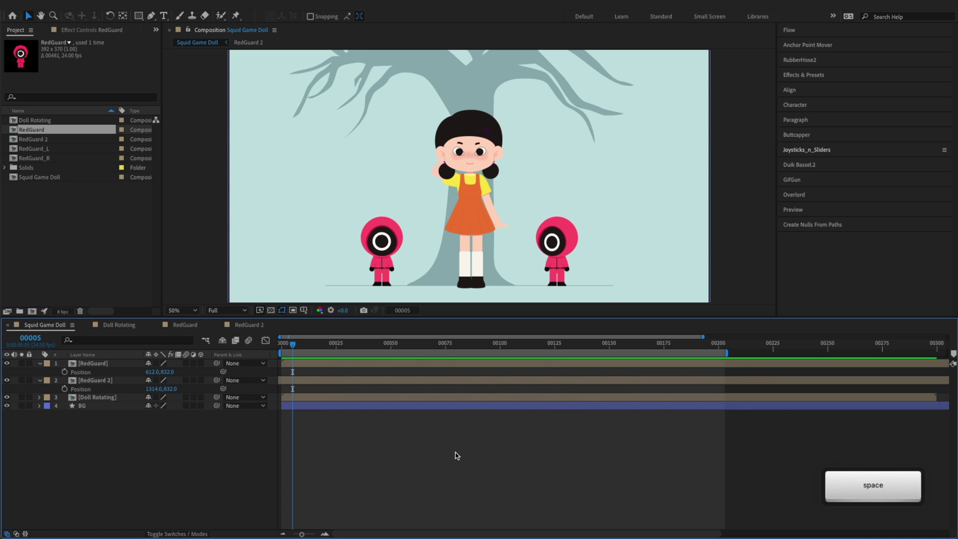
Set the end of the Squid Game Doll work area to frame 125 and play the preview from frame 0
drag(283, 345, 555, 358)
key(n)
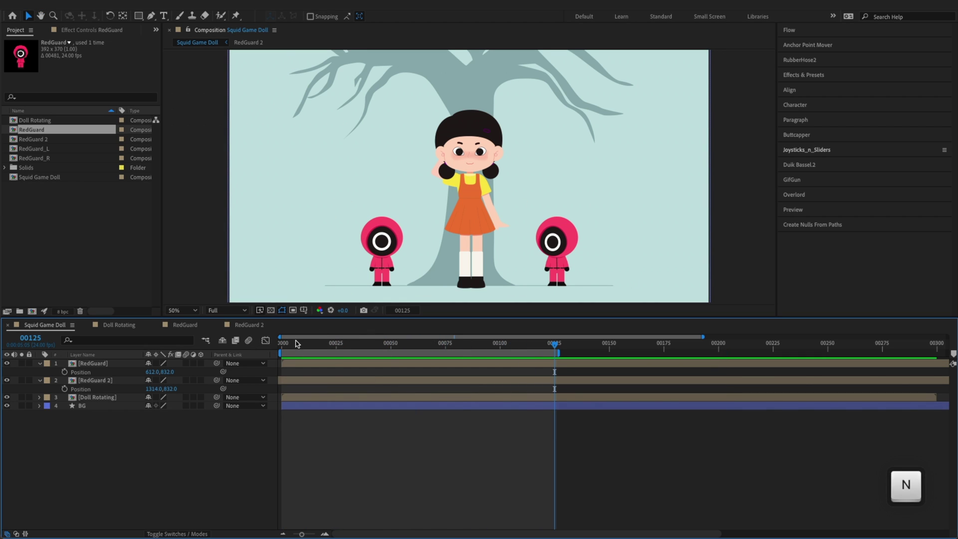
key(Home)
key(space)
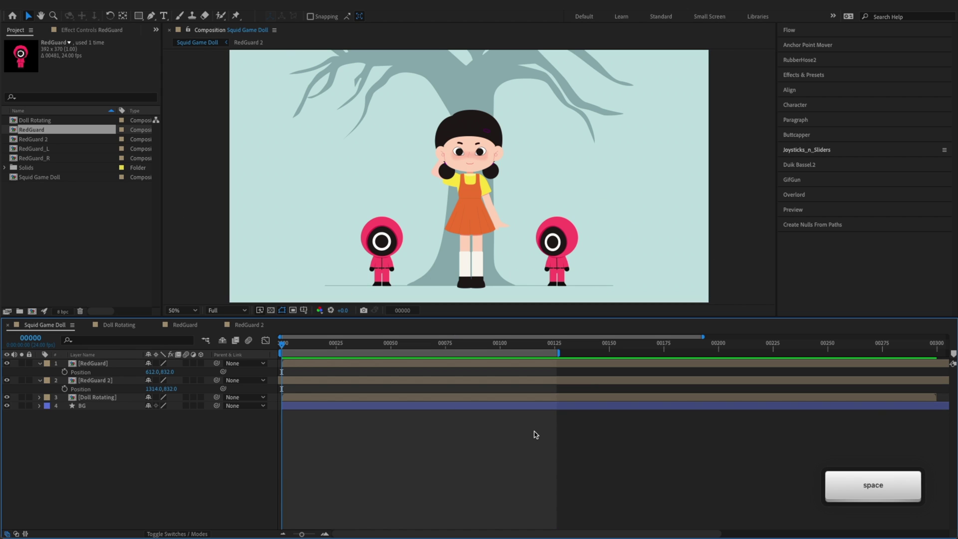